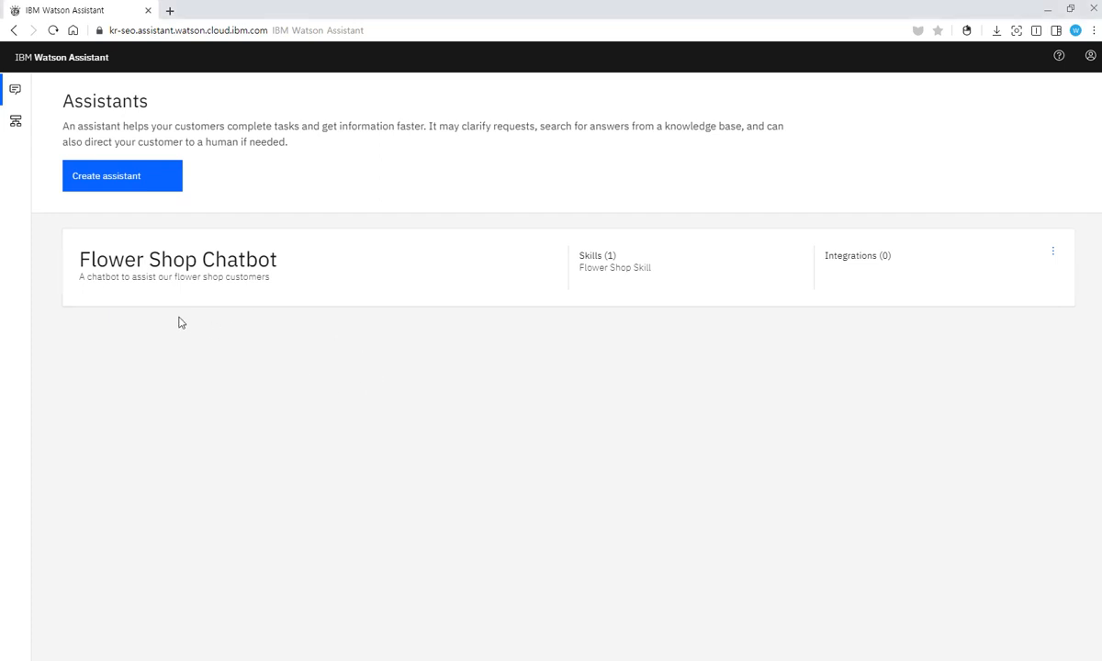
# Open the dialog of the Flower Shop Skill belonging to the Flower Shop Chatbot assistant.
pyautogui.click(169, 250)
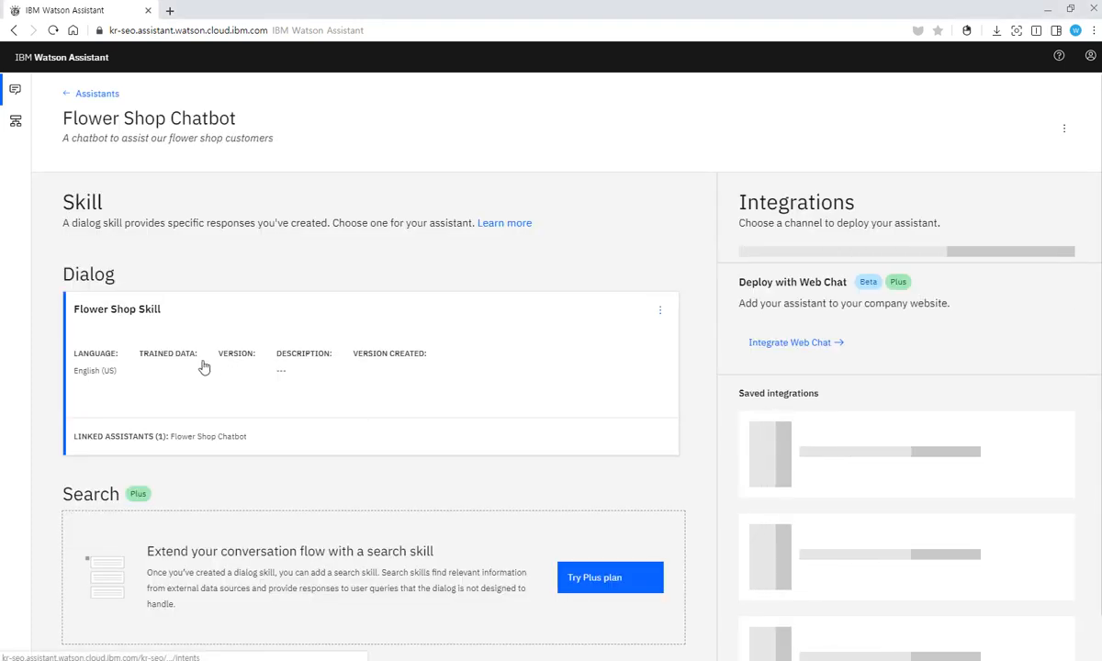
pyautogui.click(199, 352)
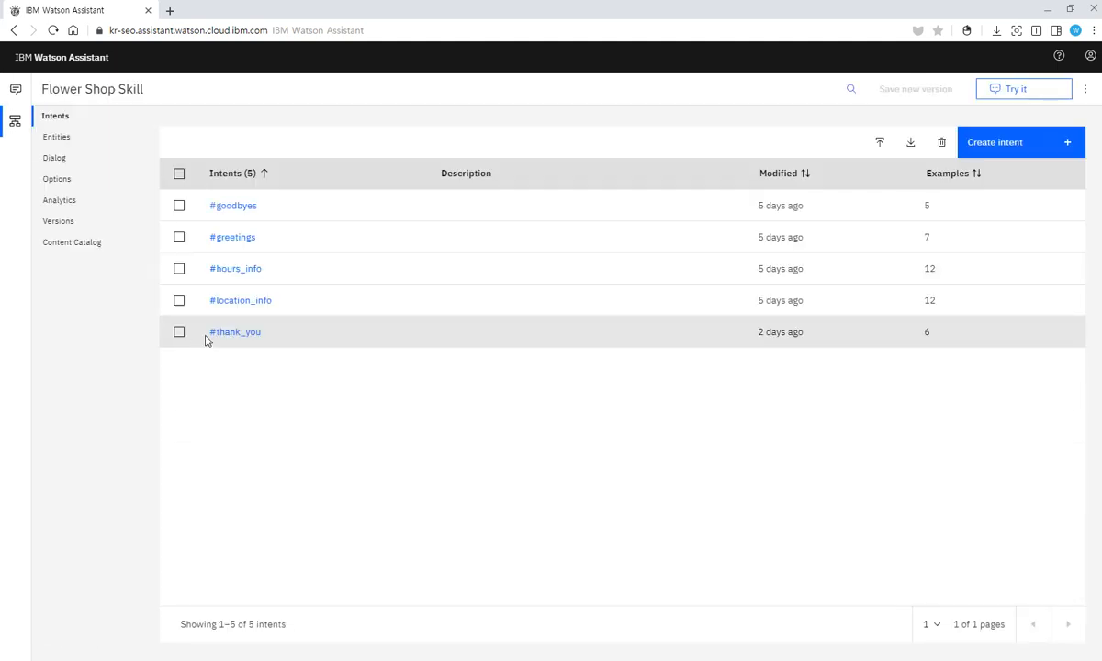
pyautogui.click(53, 160)
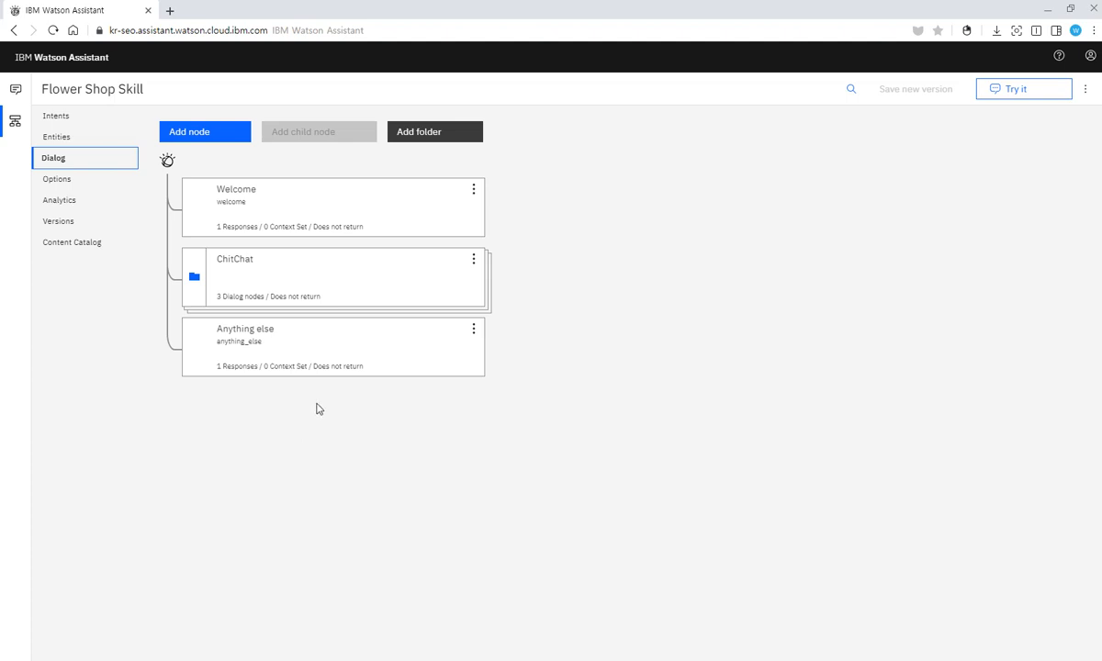
# Add a dialog node named Hours of Operation below Welcome and review its disambiguation settings.
pyautogui.click(199, 138)
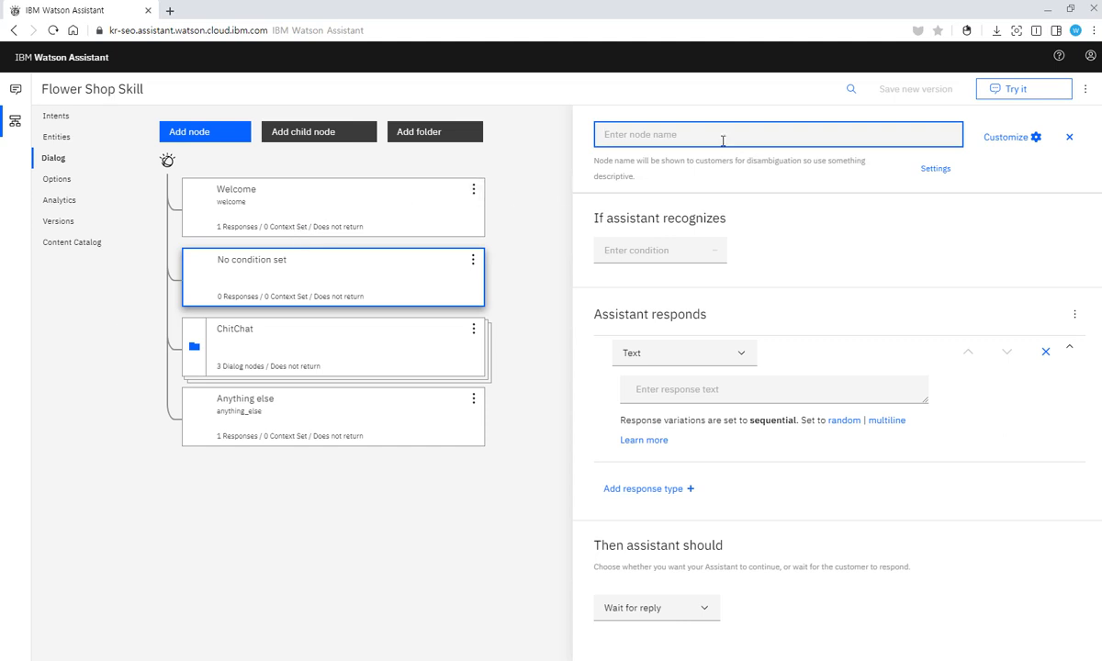
pyautogui.write('Hours of Operation')
pyautogui.click(867, 169)
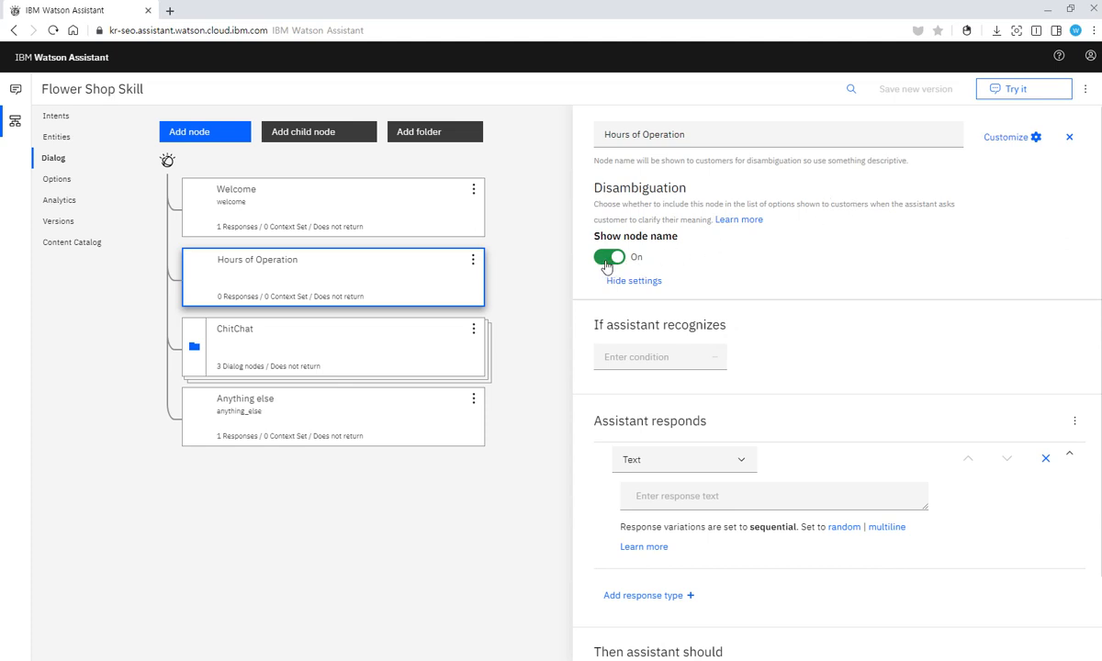
pyautogui.click(634, 281)
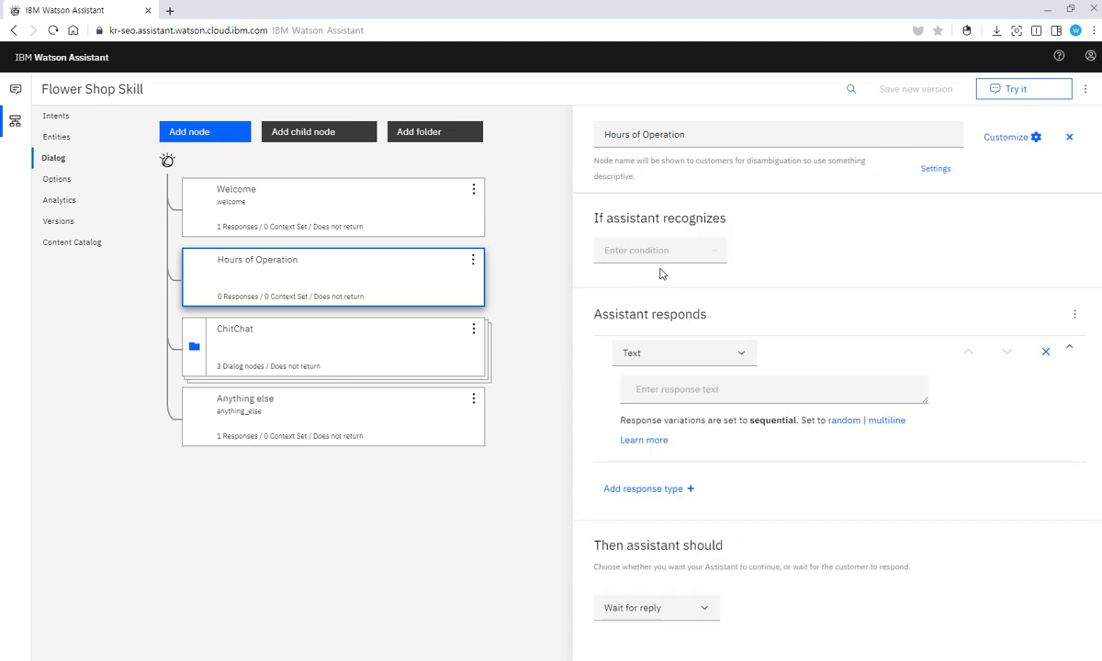
pyautogui.click(681, 250)
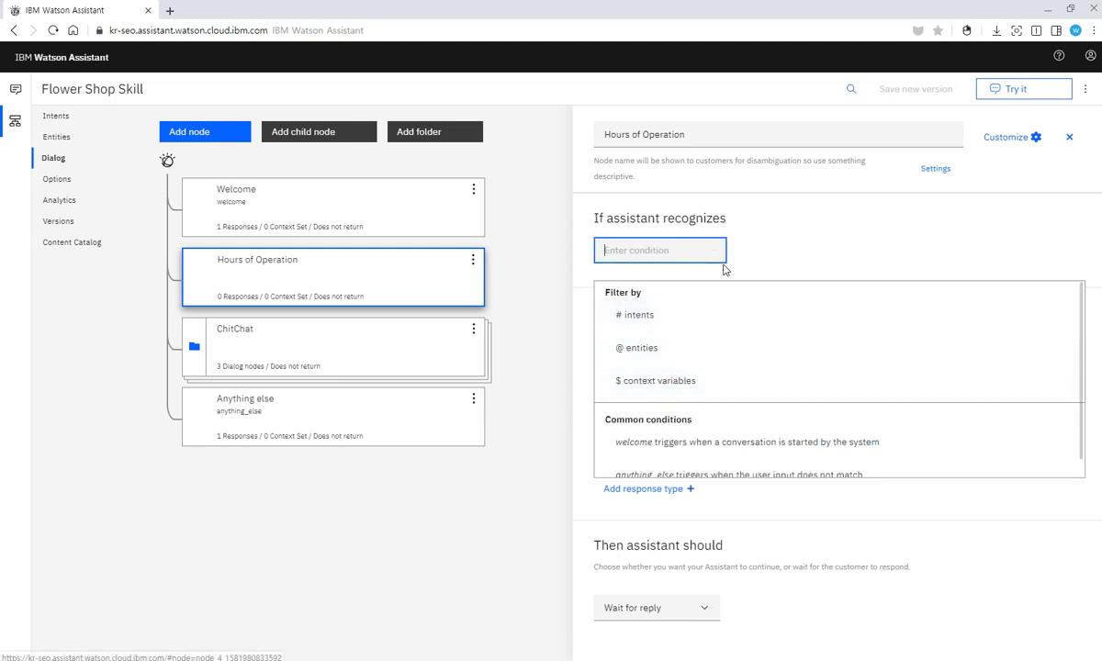
pyautogui.click(723, 269)
pyautogui.click(742, 355)
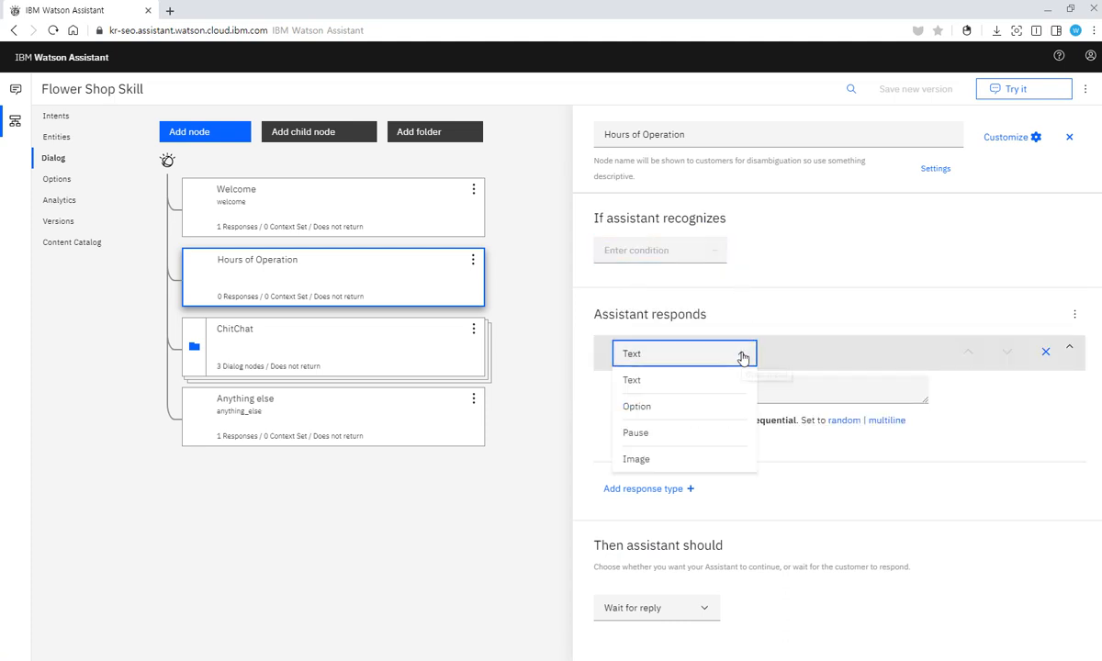
pyautogui.click(743, 355)
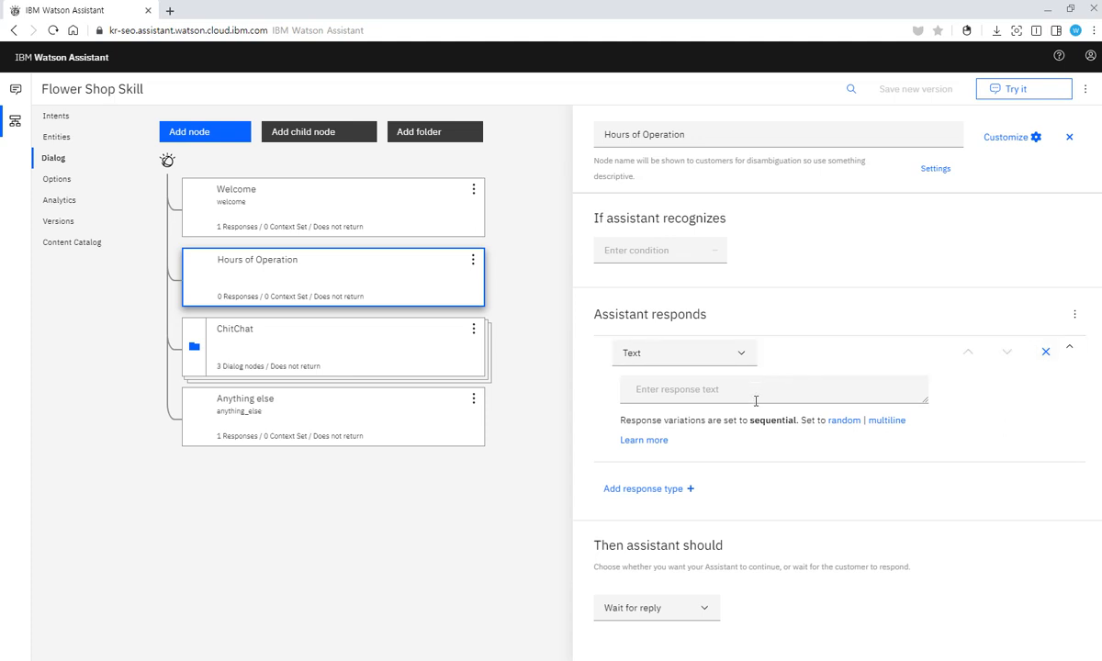
pyautogui.click(1074, 315)
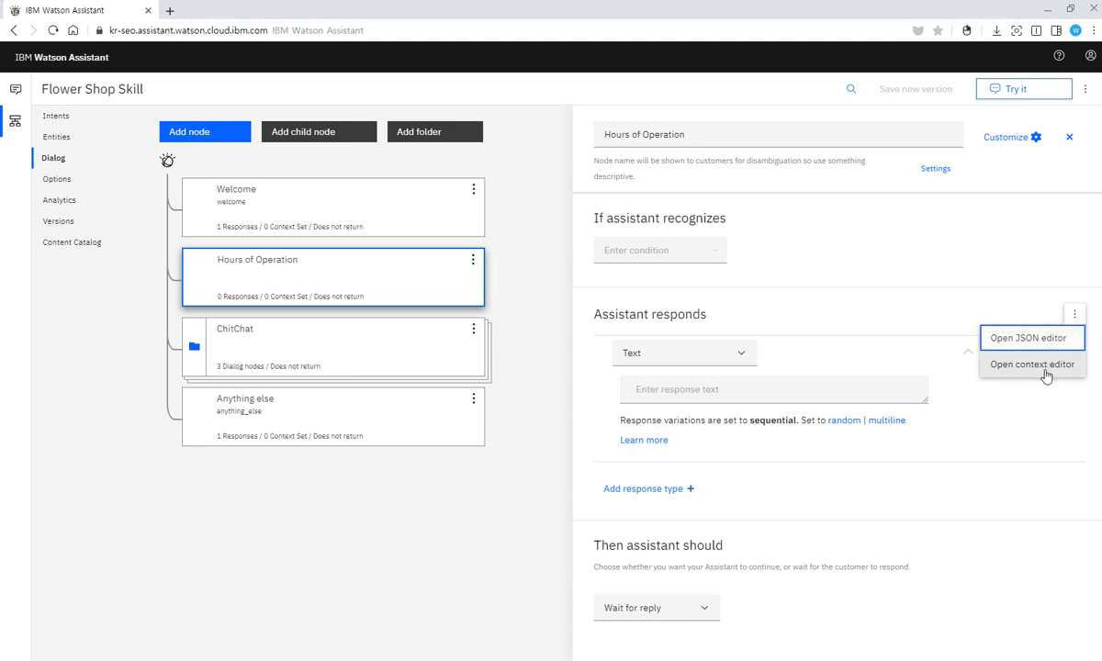
pyautogui.click(889, 259)
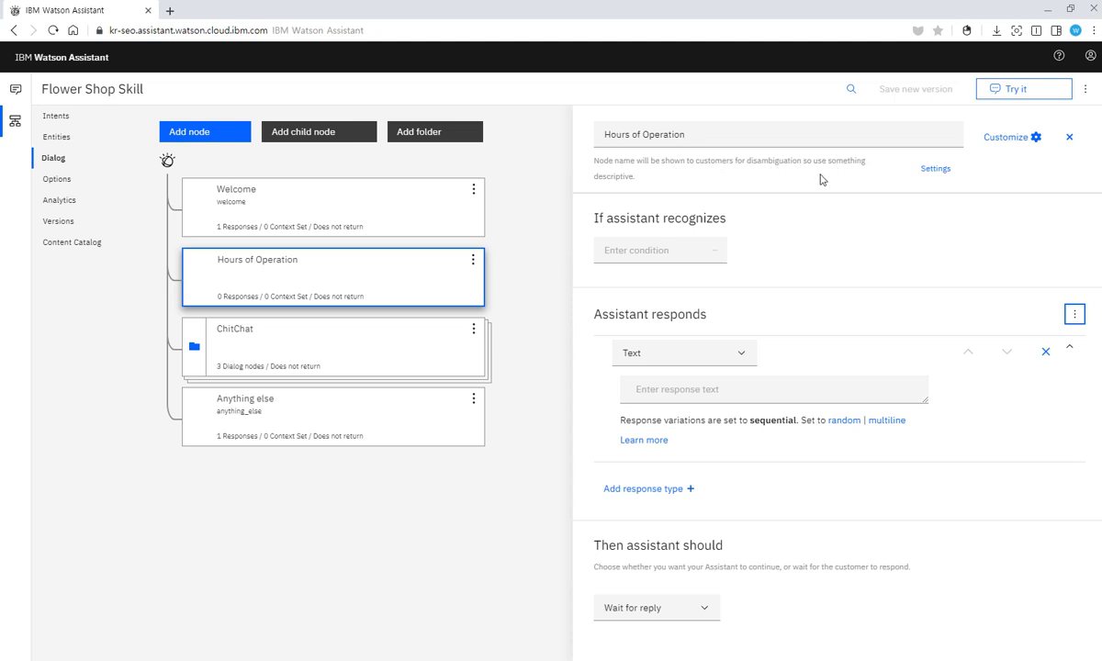
# Set the condition of the Hours of Operation node to the #hours_info intent.
pyautogui.click(649, 251)
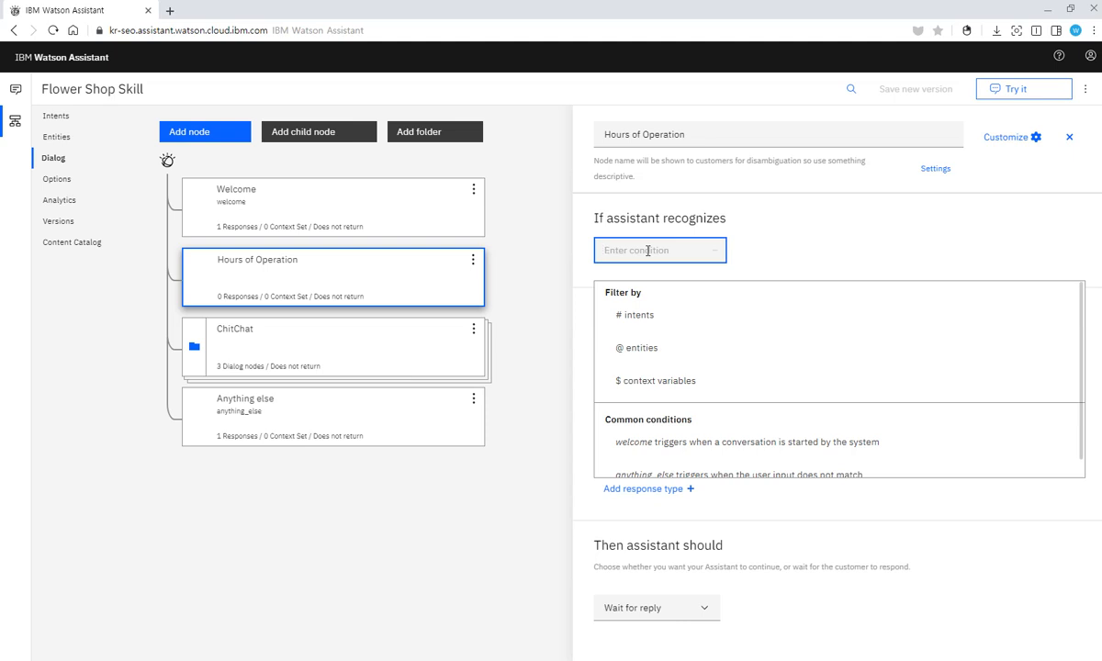
pyautogui.write('#Hour')
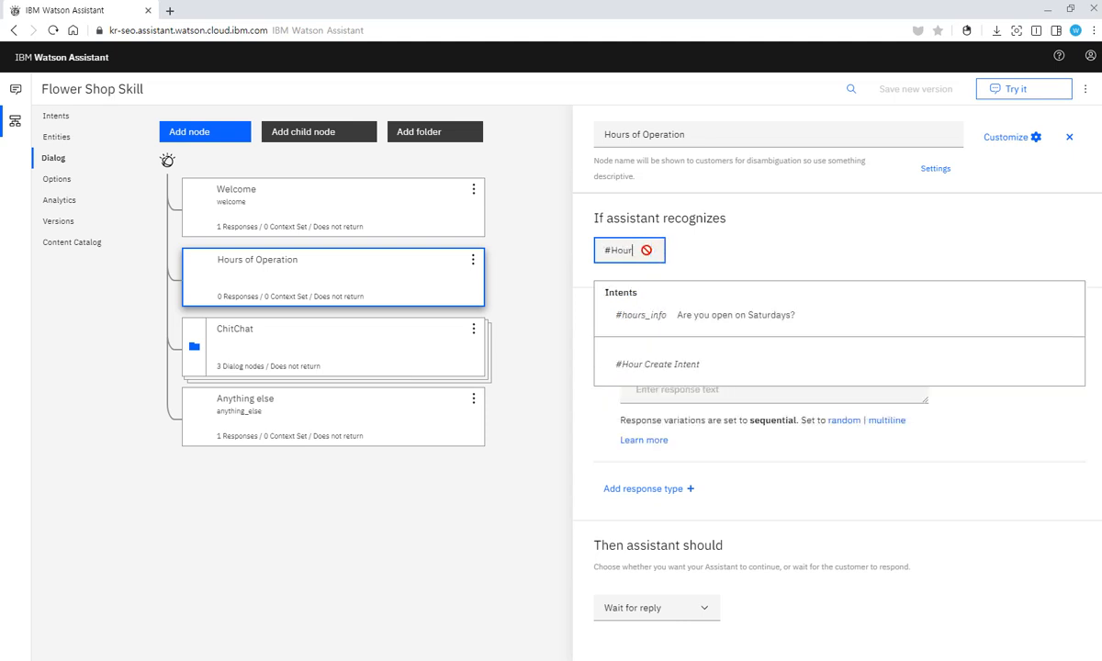
pyautogui.click(633, 315)
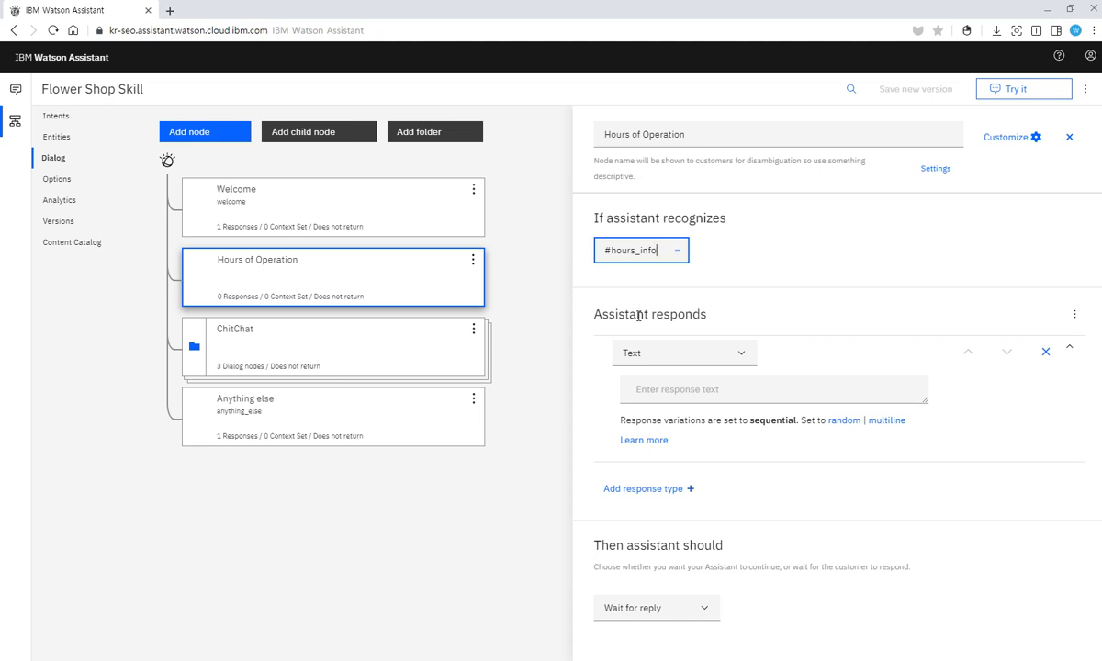
pyautogui.click(661, 392)
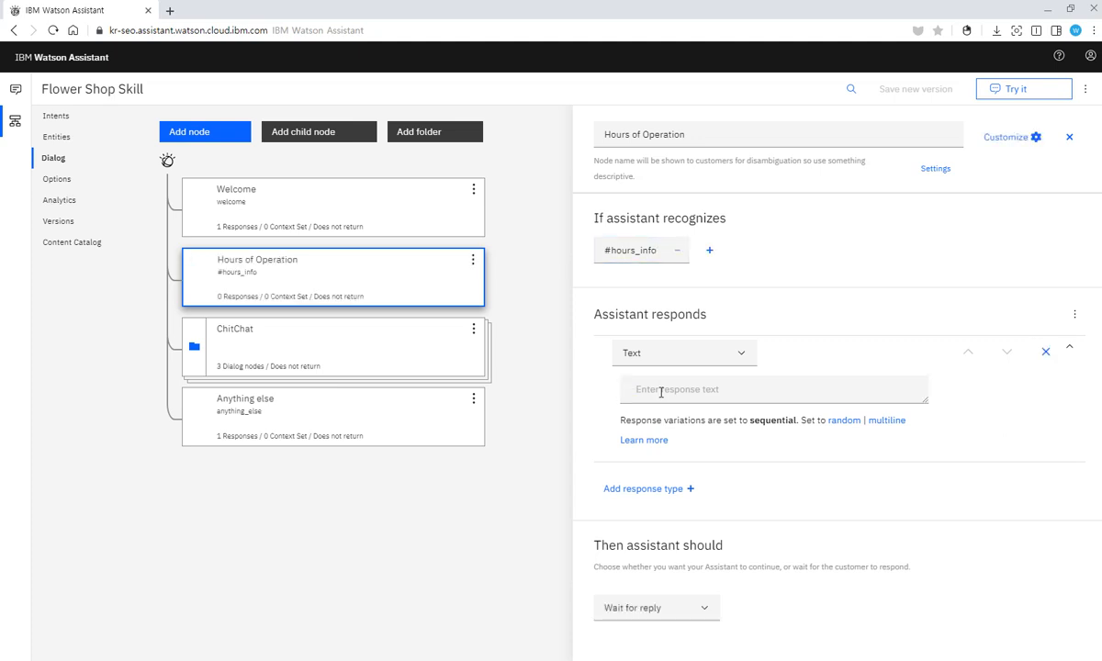
pyautogui.click(661, 392)
pyautogui.write('O')
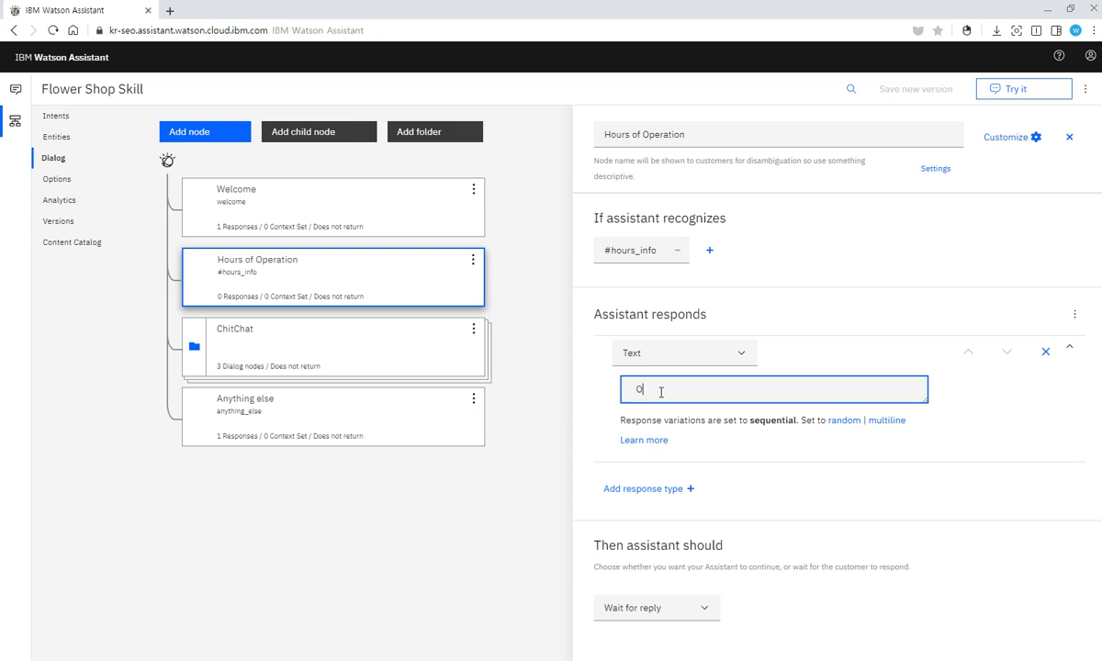
pyautogui.write('ur hours of operations are listed ')
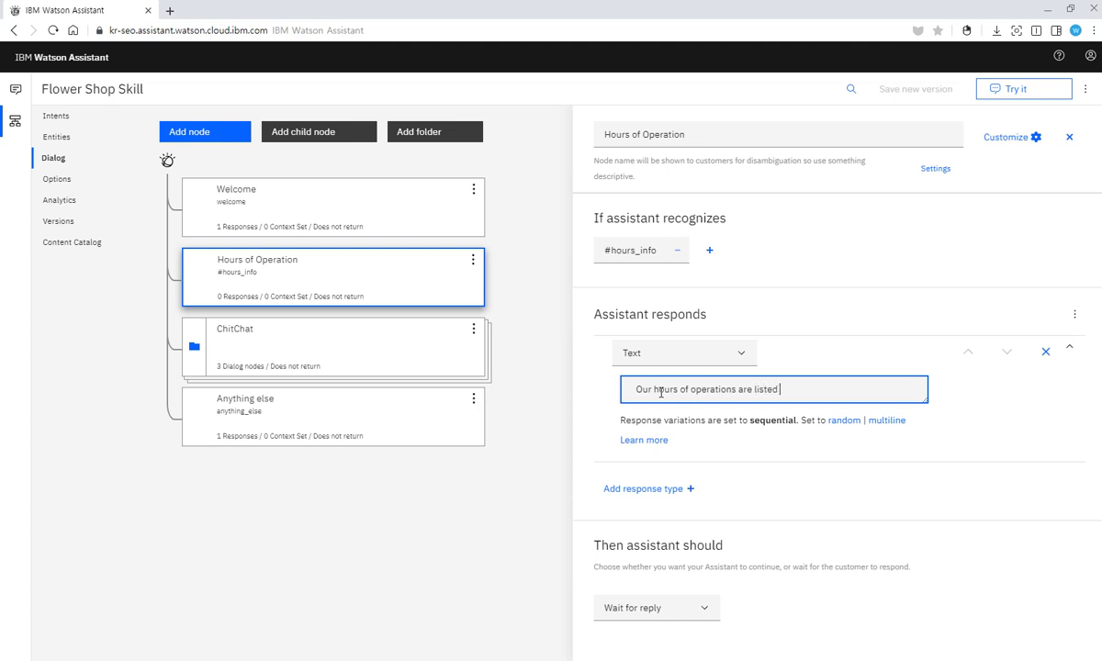
pyautogui.write('on <ahref="http://example')
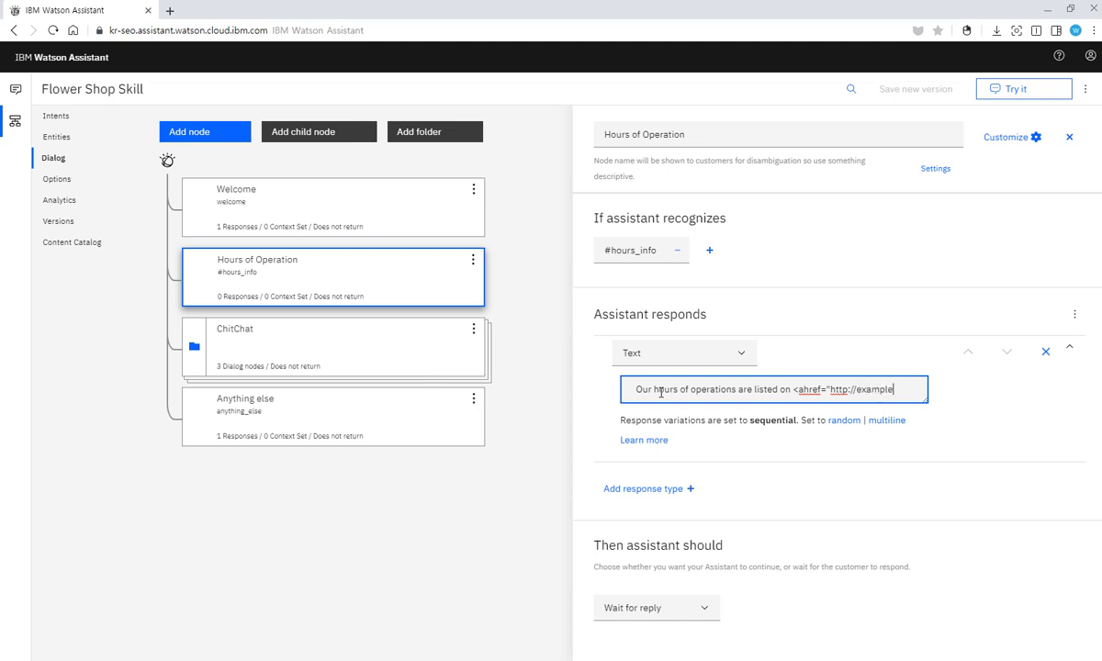
pyautogui.write('.crg')
pyautogui.write('/hour')
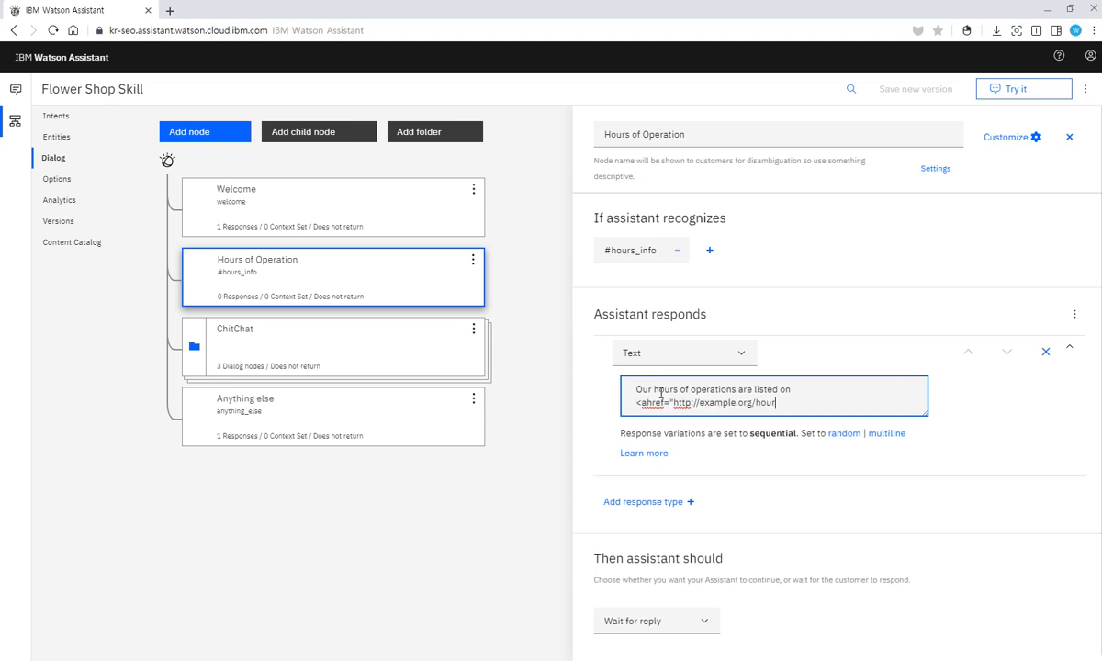
pyautogui.write('s/">our Hours page</a>.')
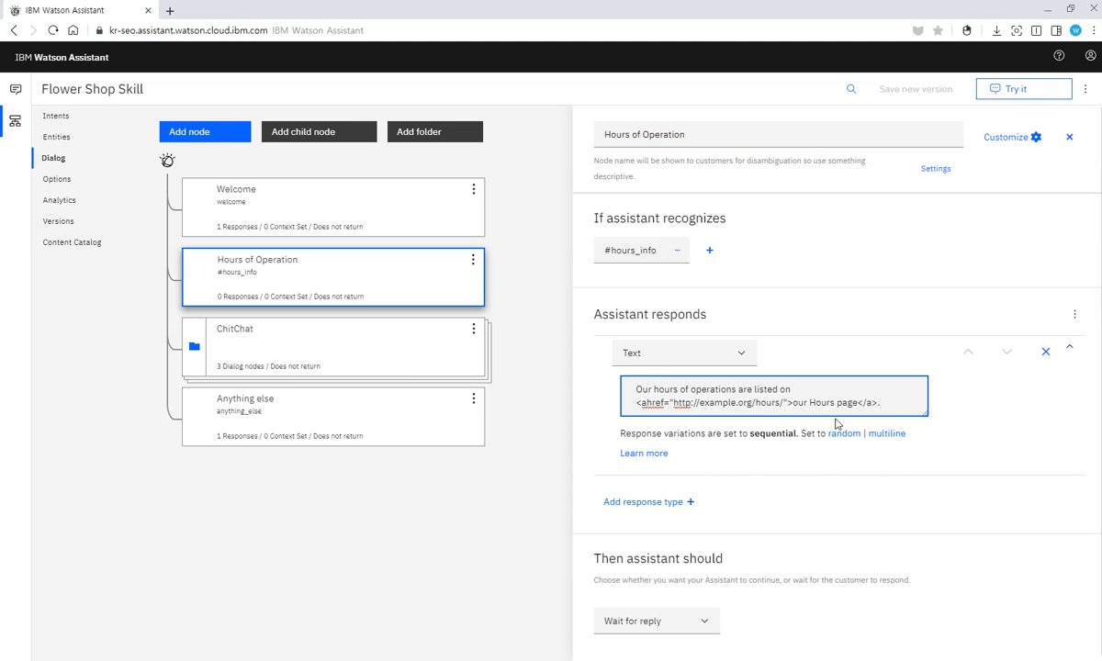
pyautogui.click(1069, 138)
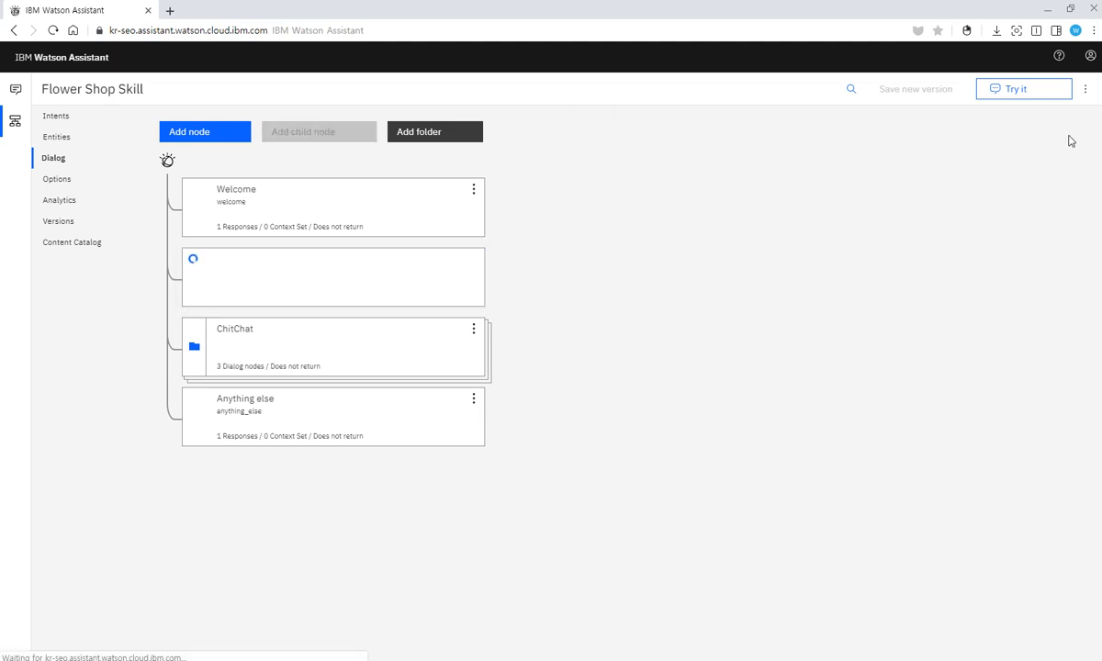
# Test the assistant with the question "When is your Vancouver store open?" and close the test conversation.
pyautogui.click(1017, 92)
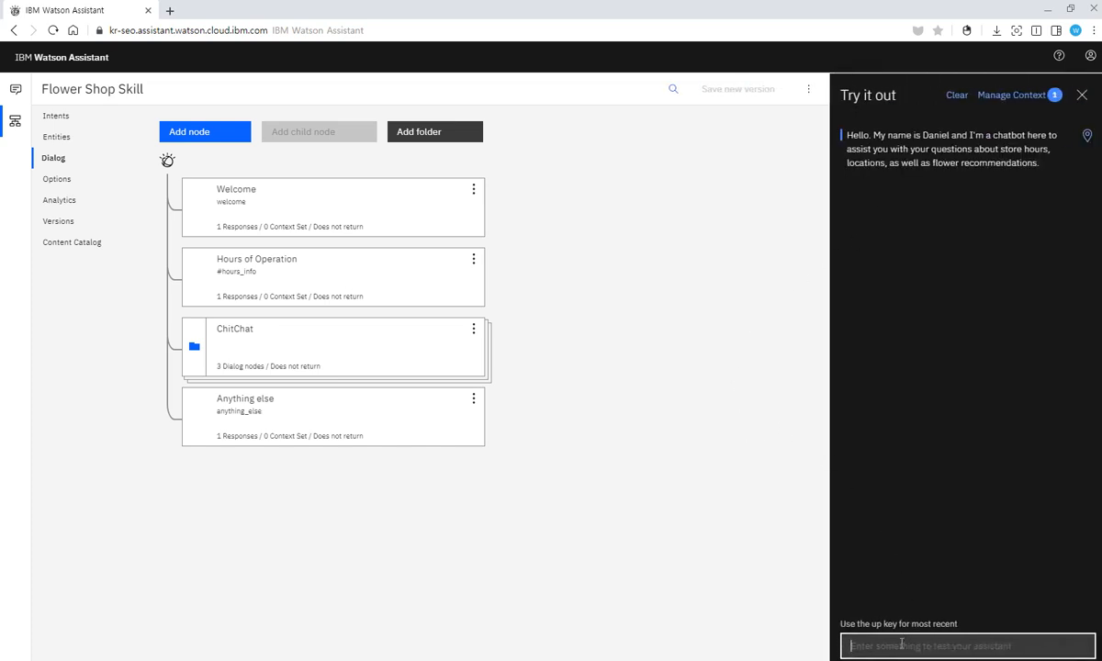
pyautogui.write('Wh')
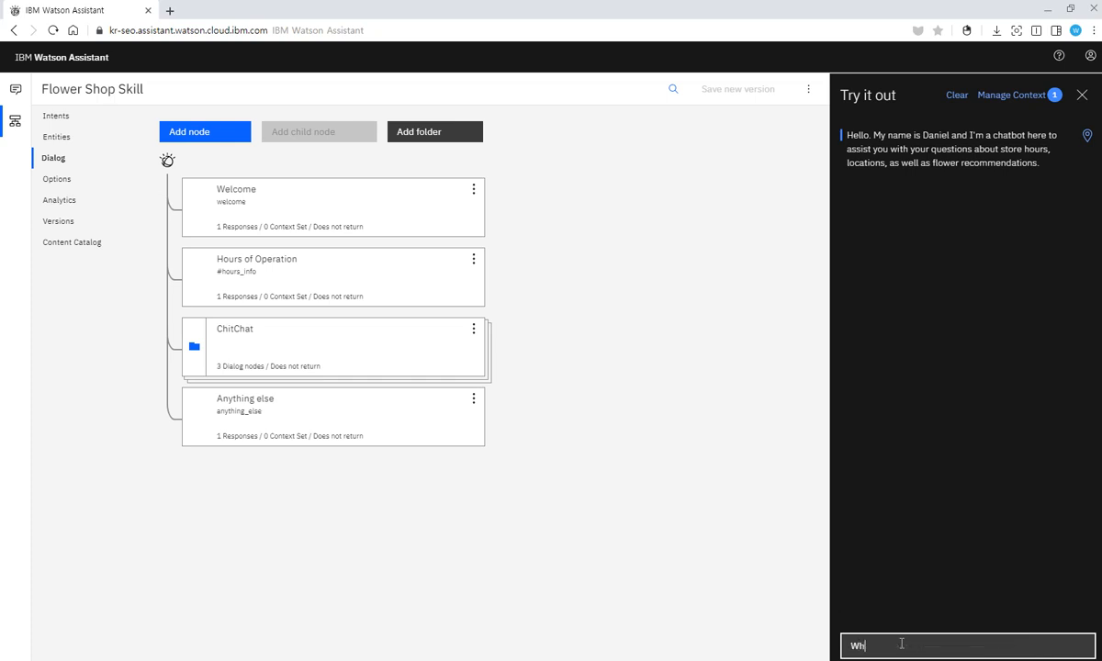
pyautogui.write('en is your Vancouver store ')
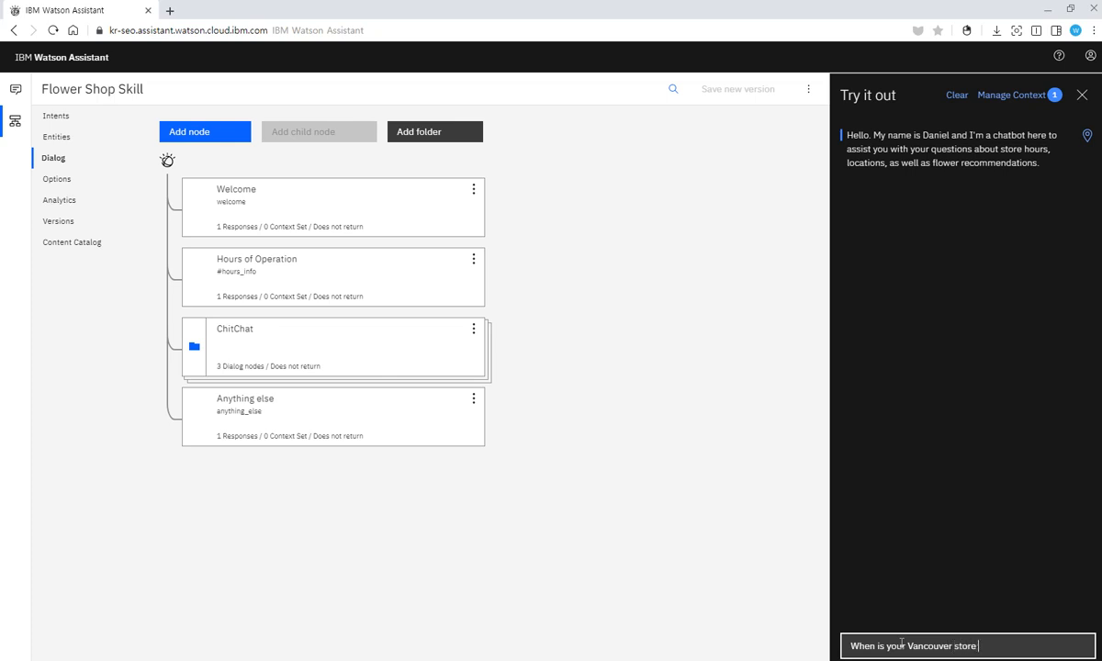
pyautogui.write('open?')
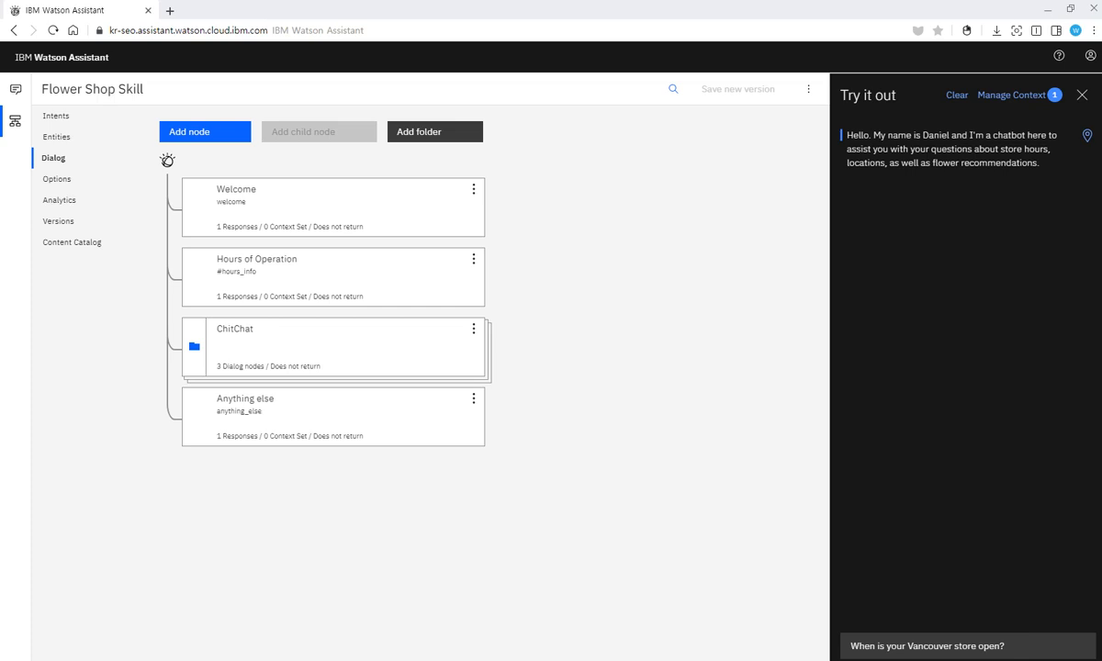
pyautogui.click(1072, 647)
pyautogui.press('Return')
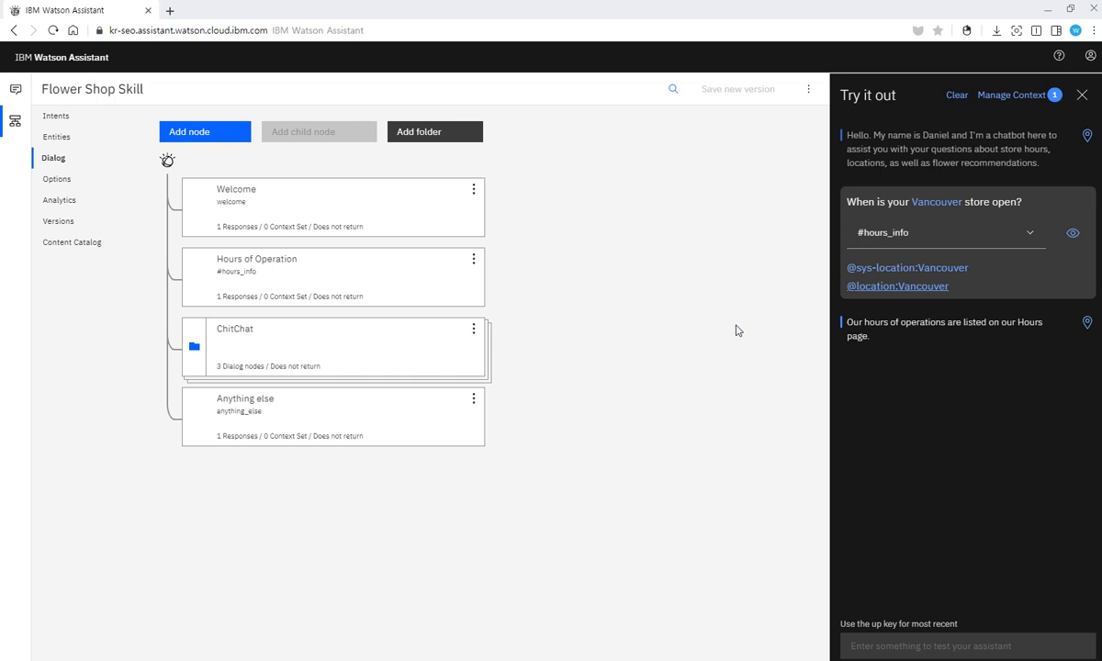
pyautogui.click(1080, 97)
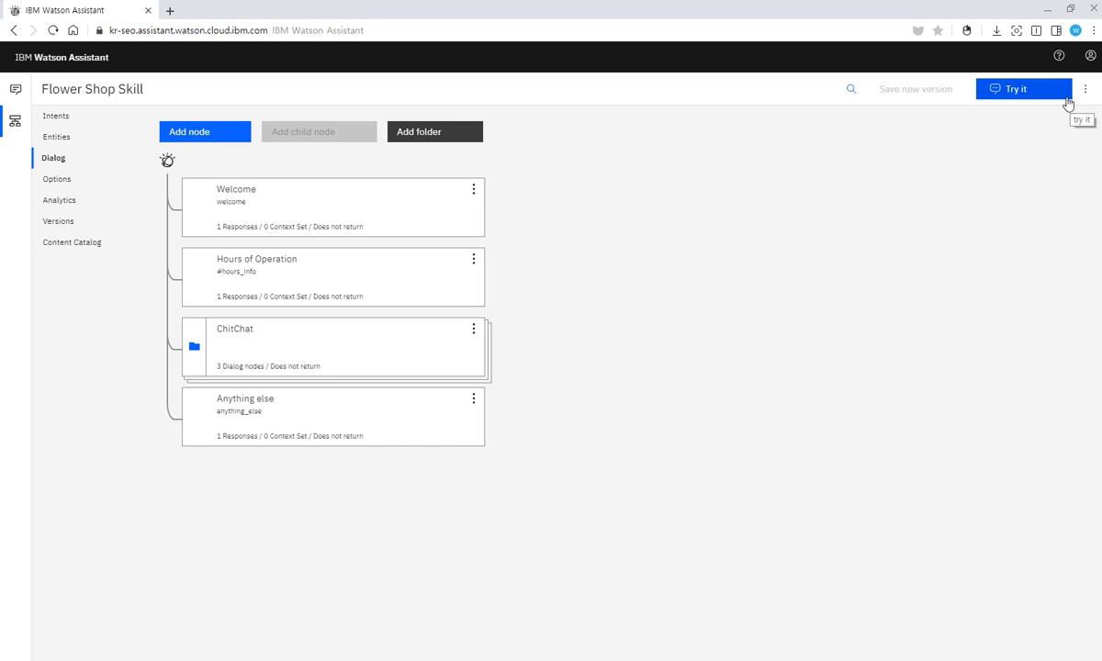
# Reopen the test conversation and trace which dialog node produced the store hours answer.
pyautogui.click(1069, 97)
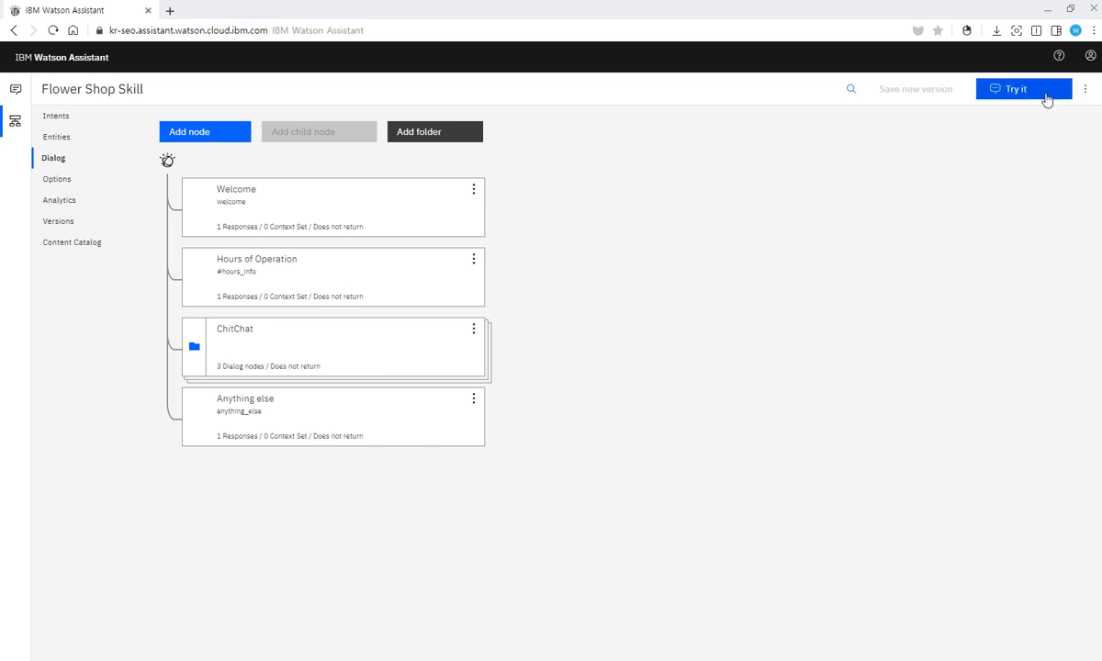
pyautogui.click(1017, 91)
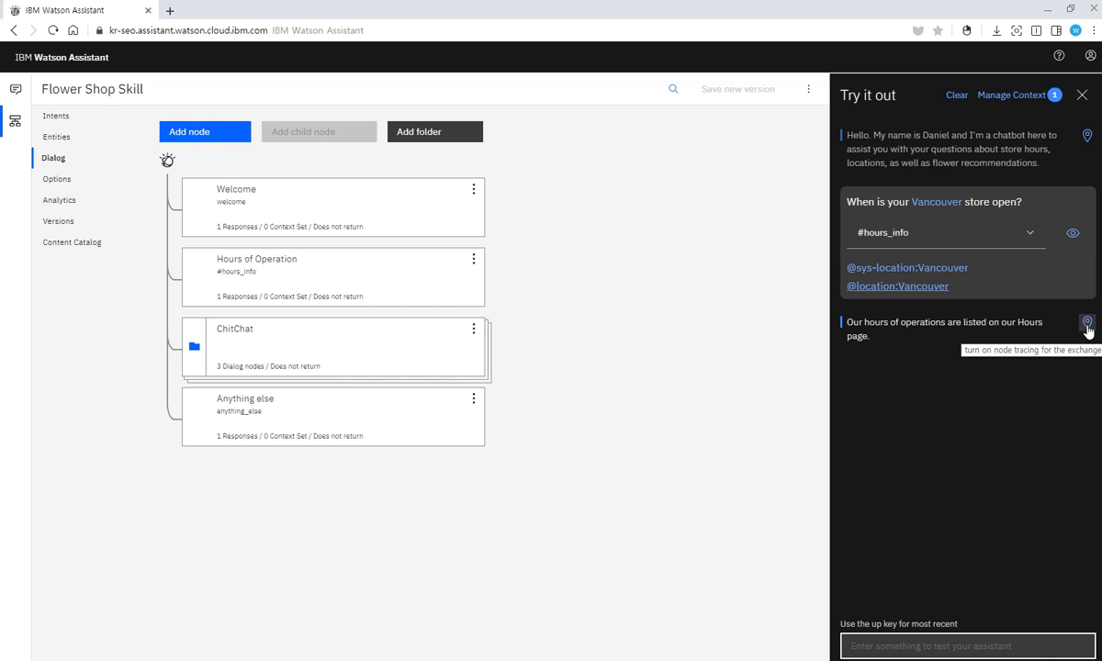
pyautogui.click(1087, 323)
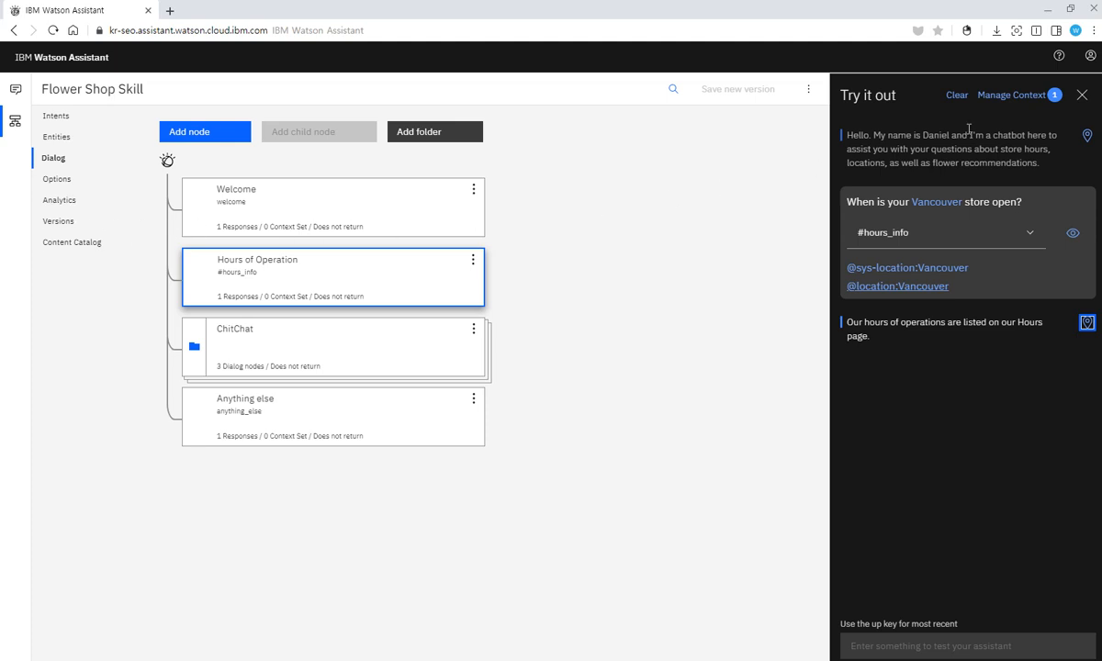
pyautogui.click(1079, 106)
# Remove the text response from the Hours of Operation node and close its editor.
pyautogui.doubleClick(403, 277)
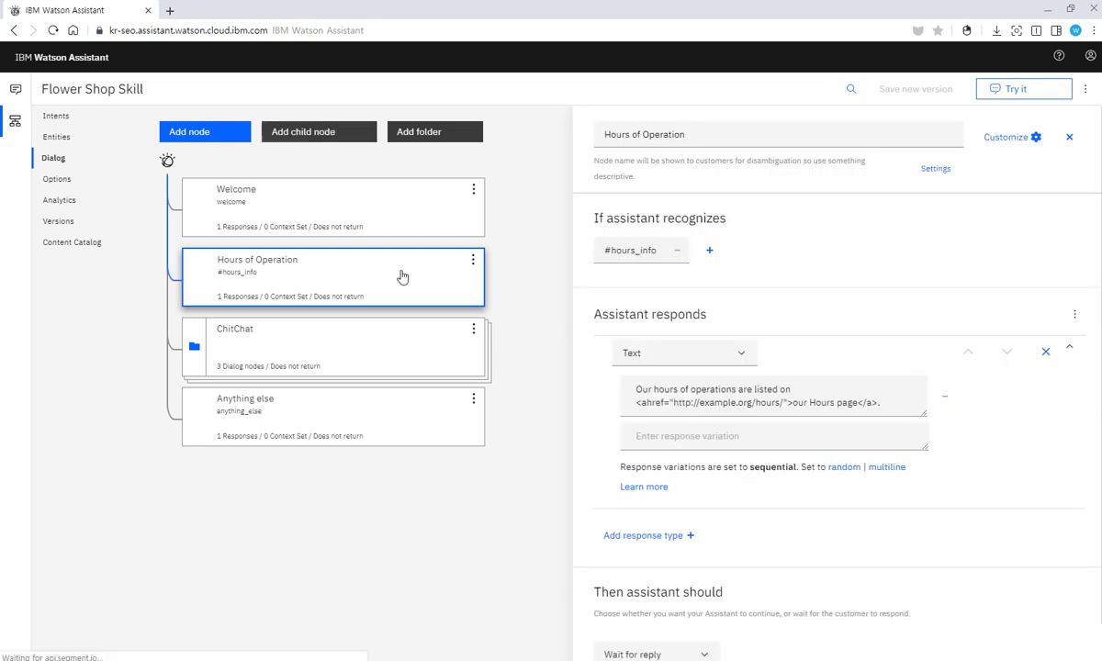
pyautogui.click(402, 277)
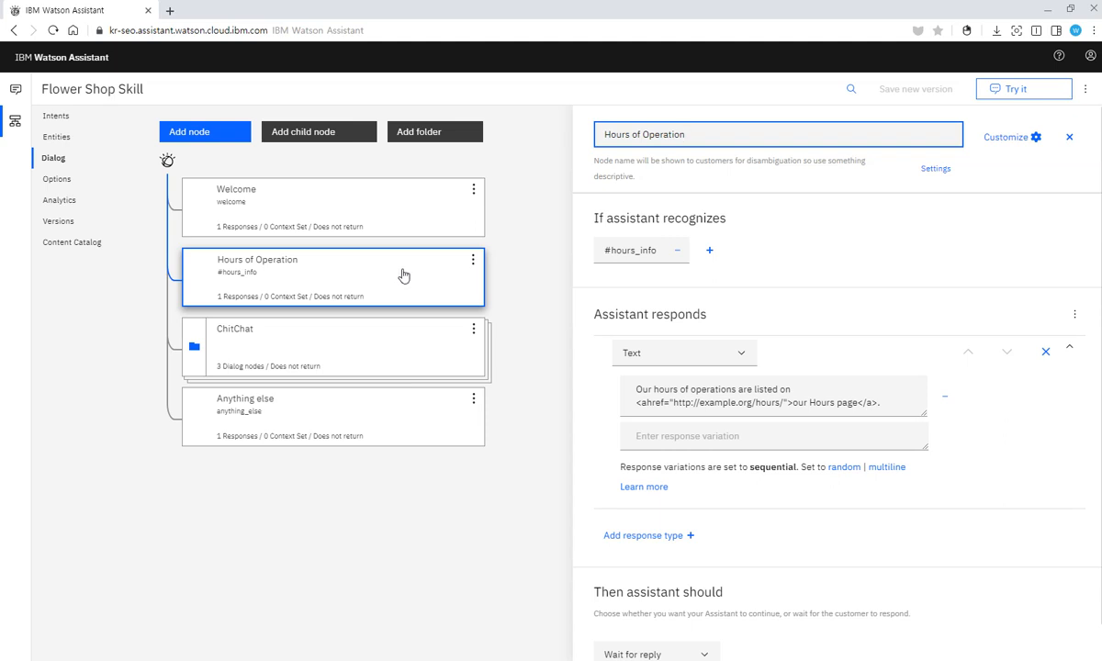
pyautogui.click(1047, 354)
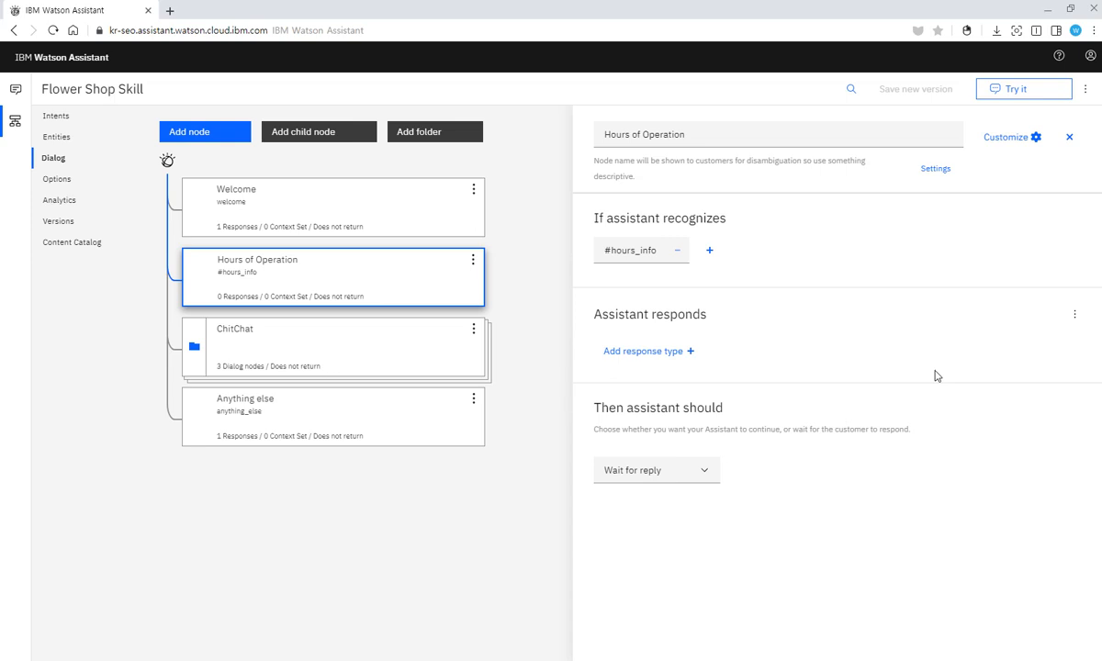
pyautogui.click(1068, 138)
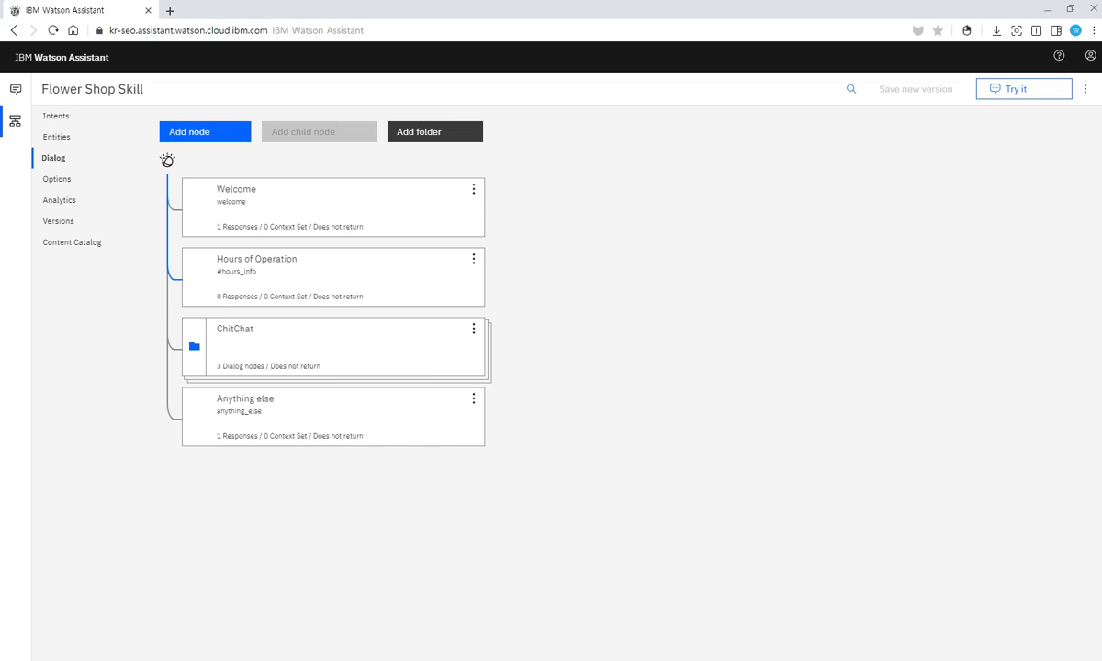
pyautogui.click(472, 266)
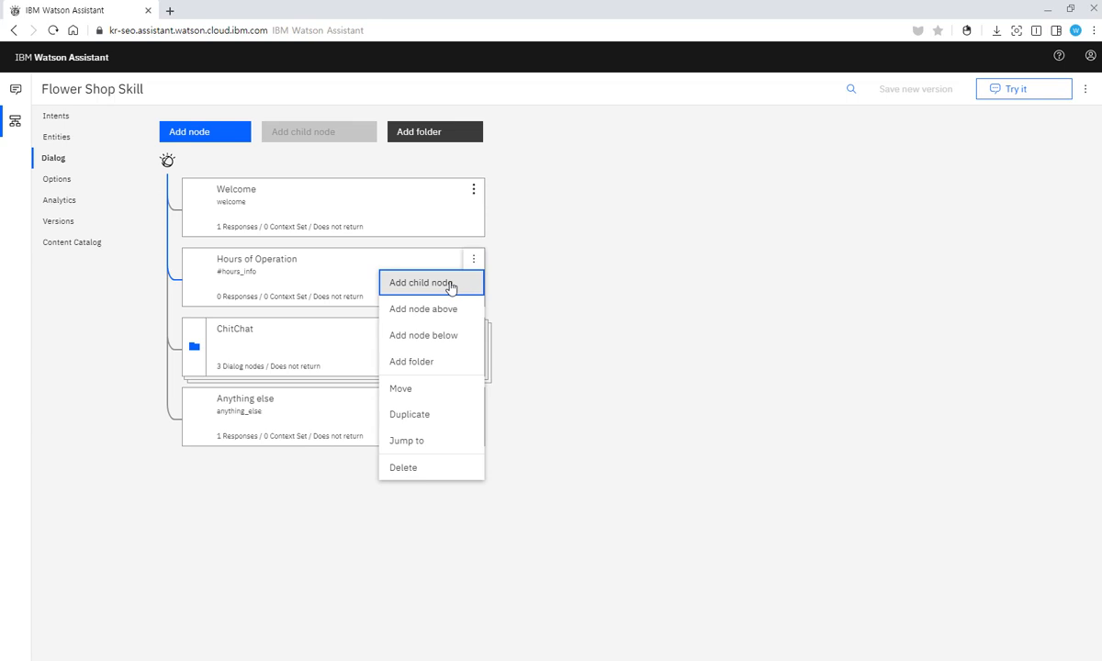
pyautogui.click(451, 287)
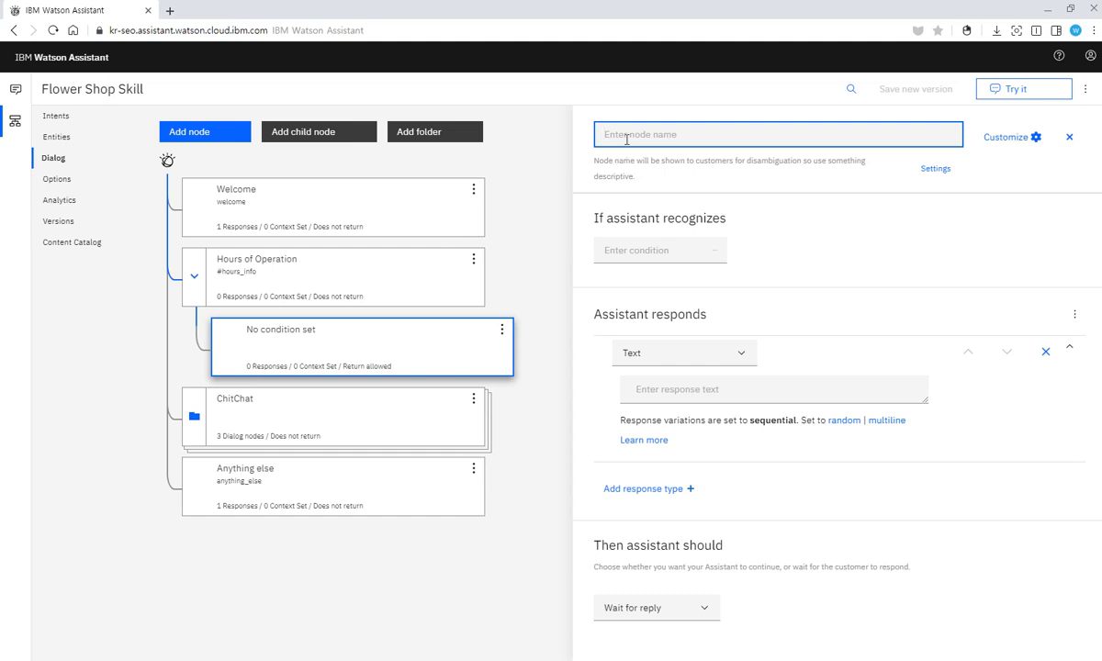
pyautogui.write('Our locations')
pyautogui.click(660, 253)
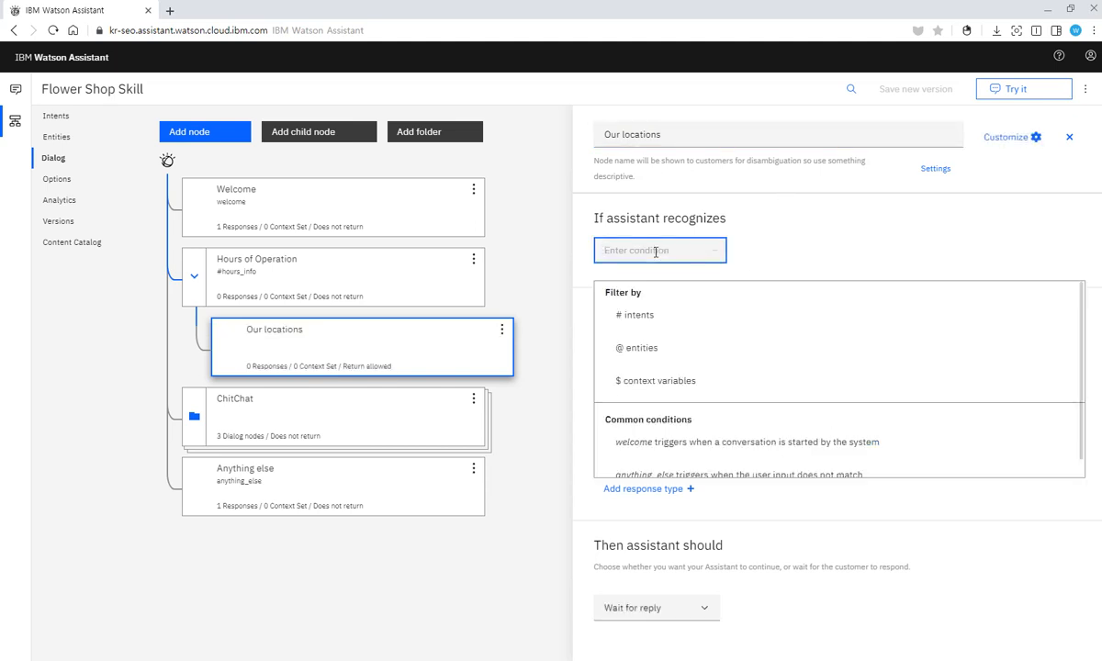
pyautogui.write('@')
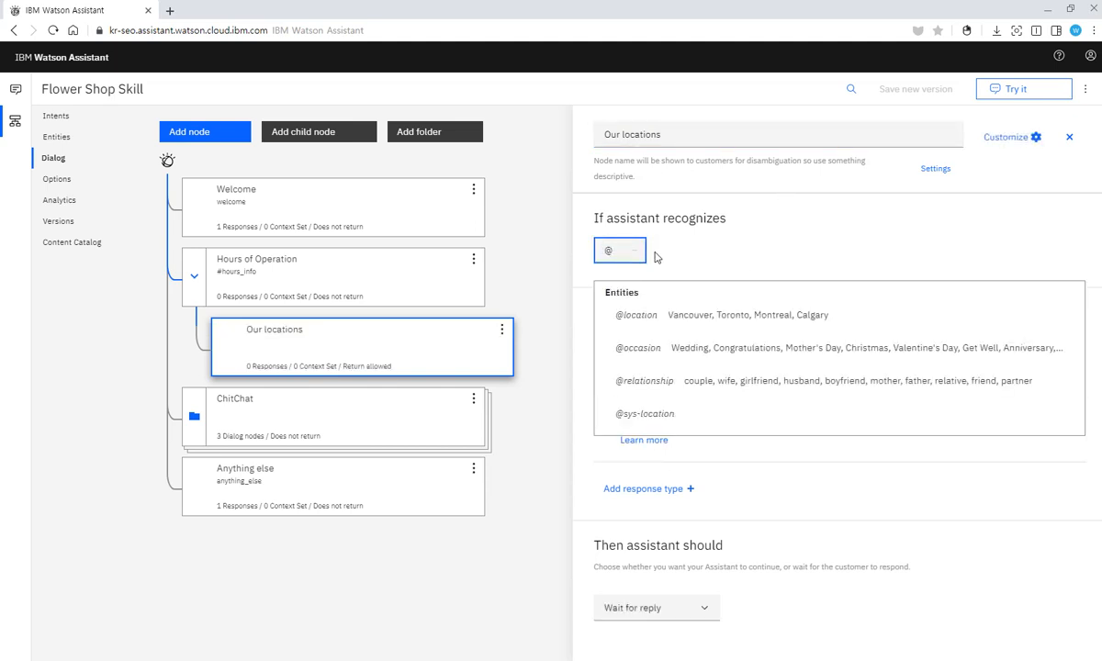
pyautogui.write('location')
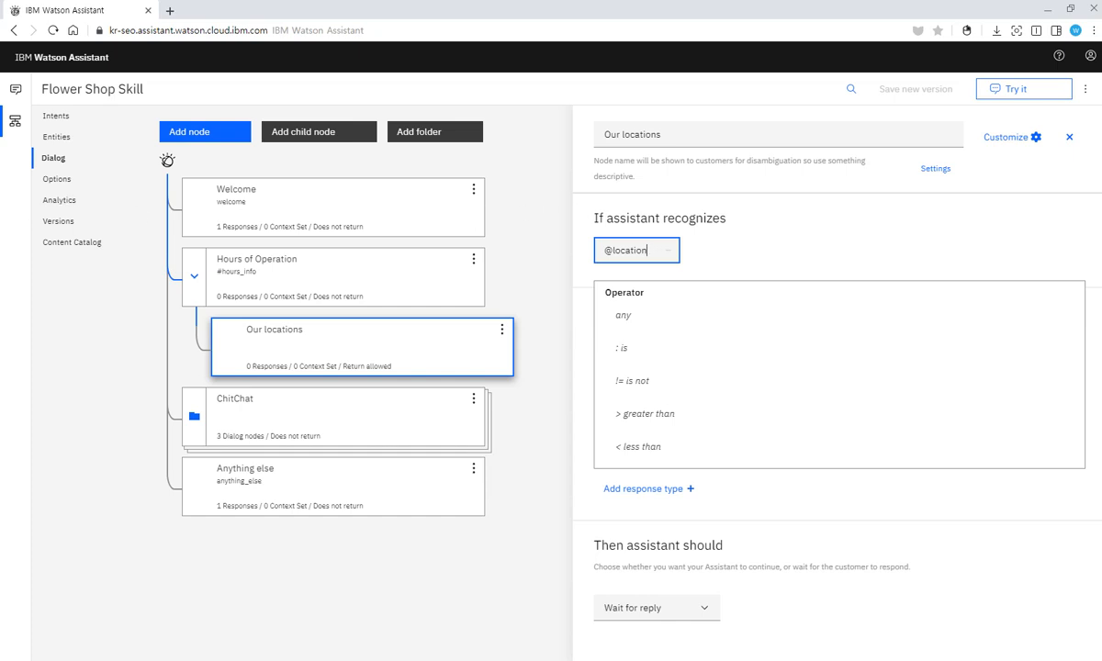
pyautogui.press('Return')
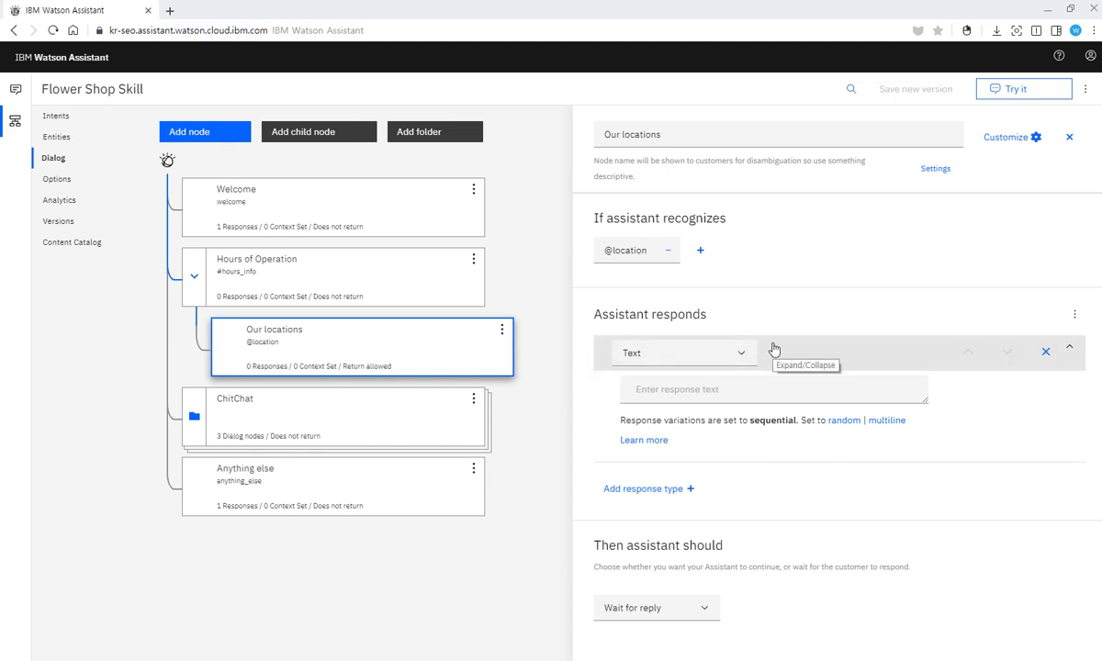
# Customize the Our locations node to enable multiple conditioned responses, and apply the setting.
pyautogui.click(1034, 141)
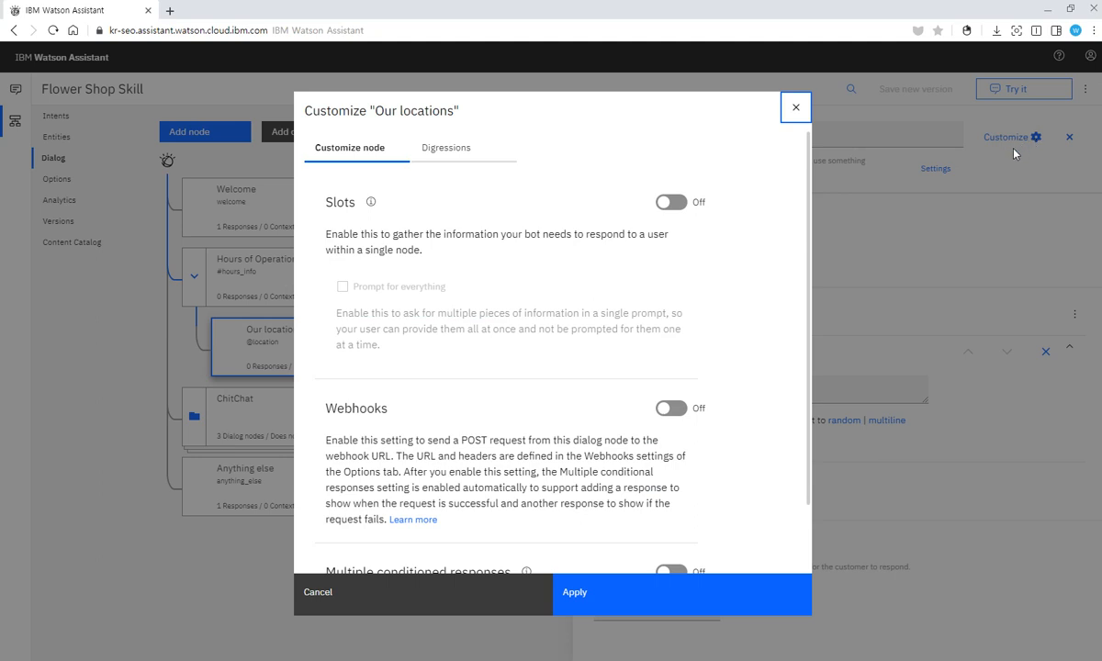
pyautogui.scroll(-1, 769, 322)
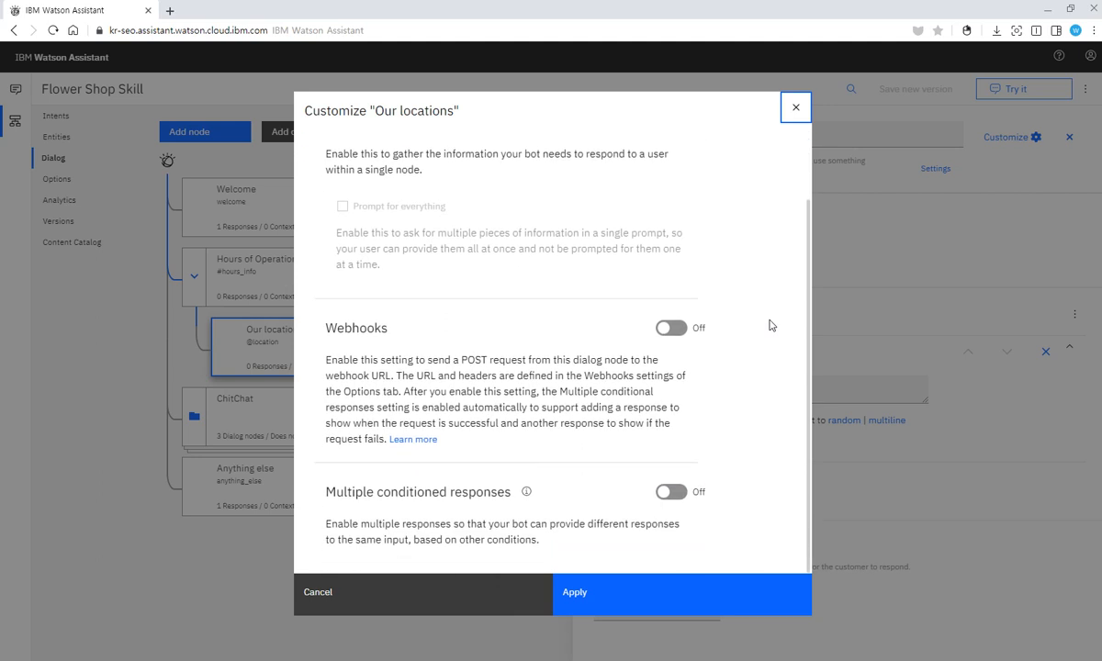
pyautogui.click(681, 496)
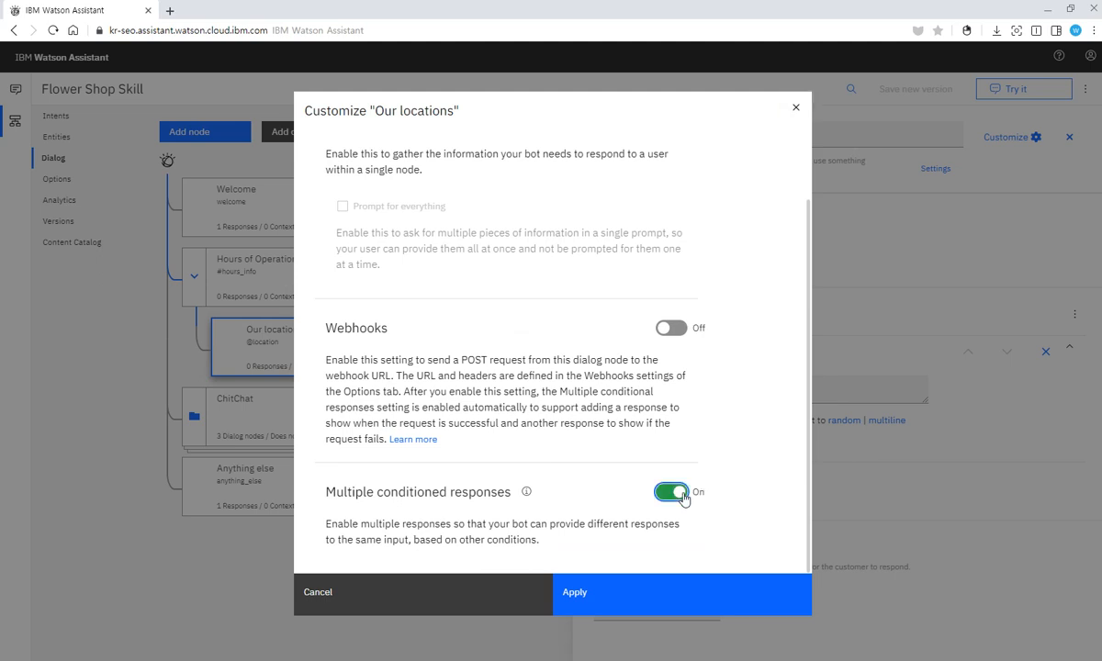
pyautogui.click(578, 593)
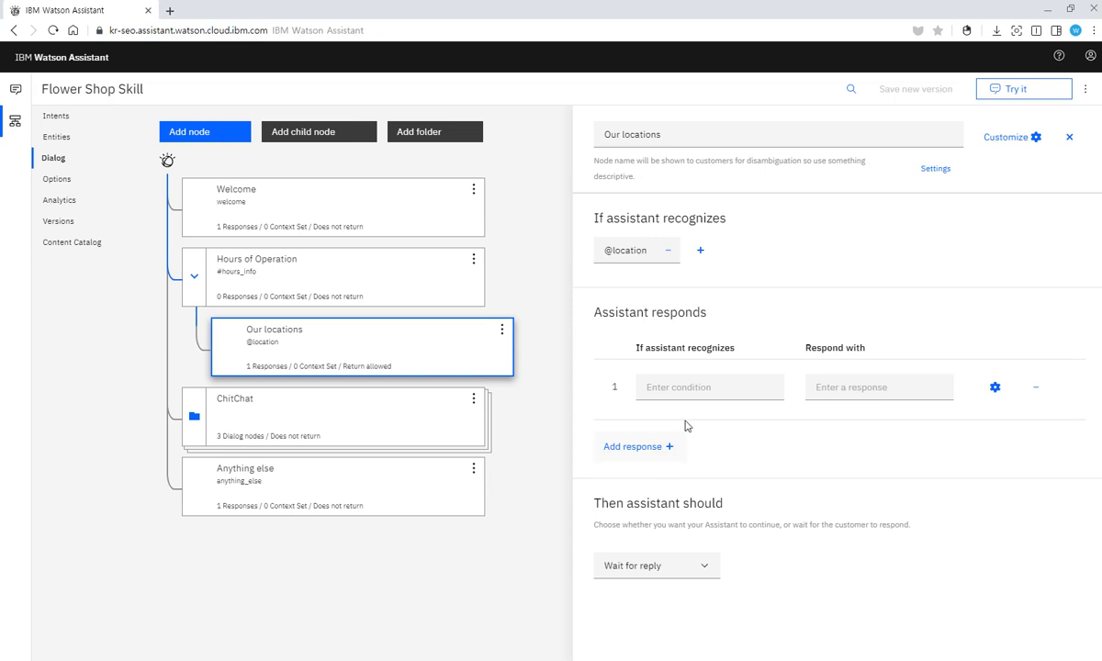
pyautogui.click(687, 388)
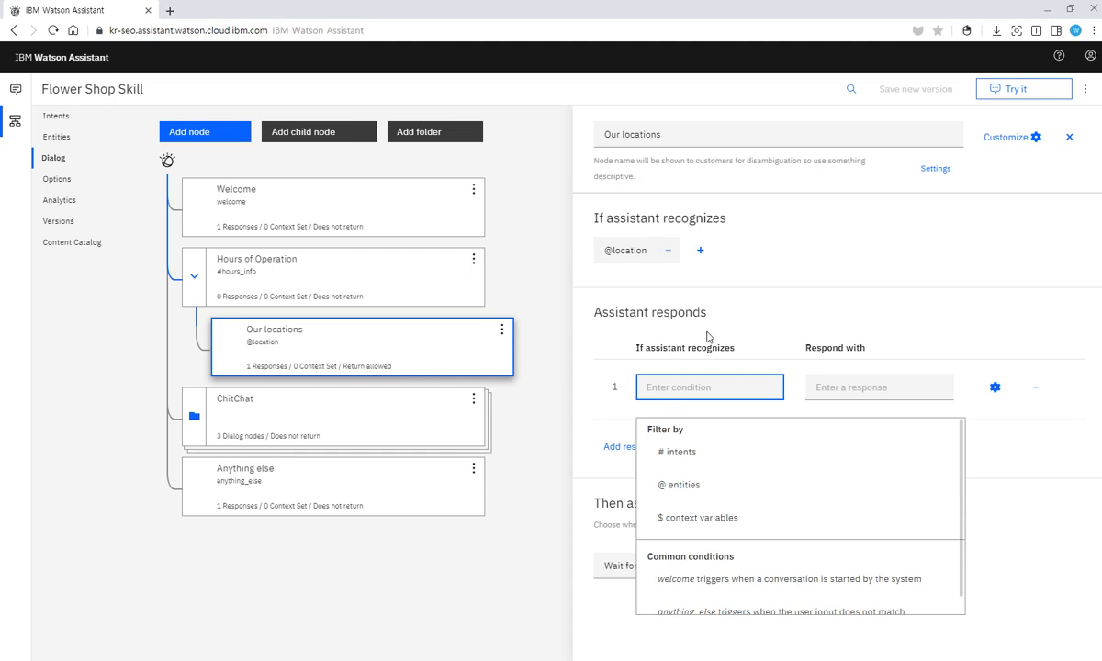
pyautogui.write('@location')
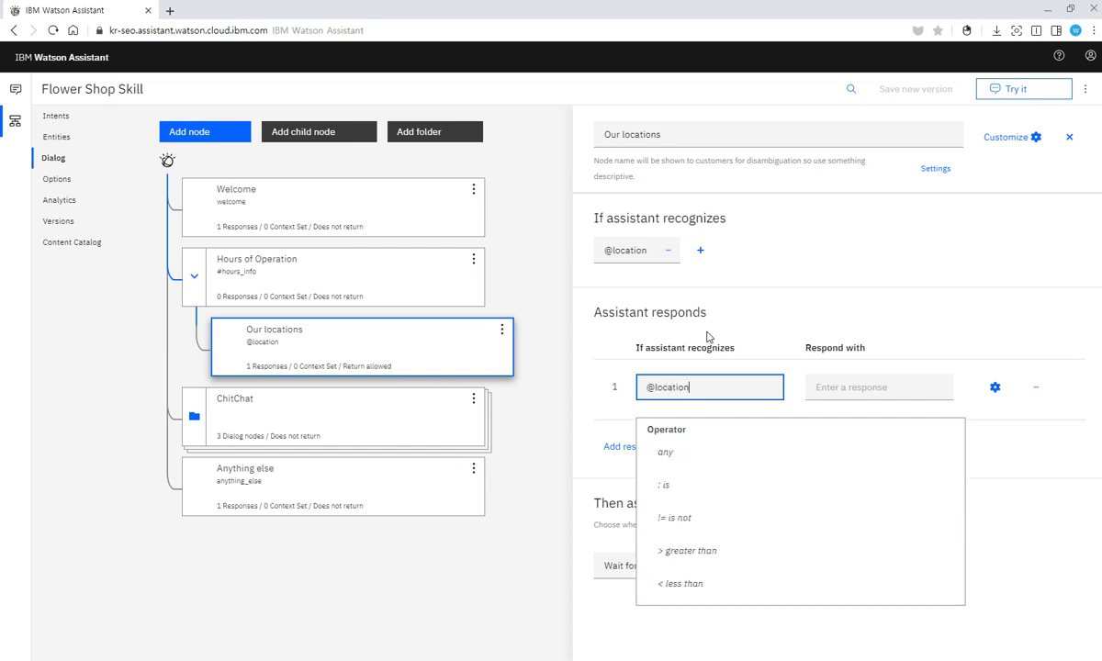
pyautogui.write(':To')
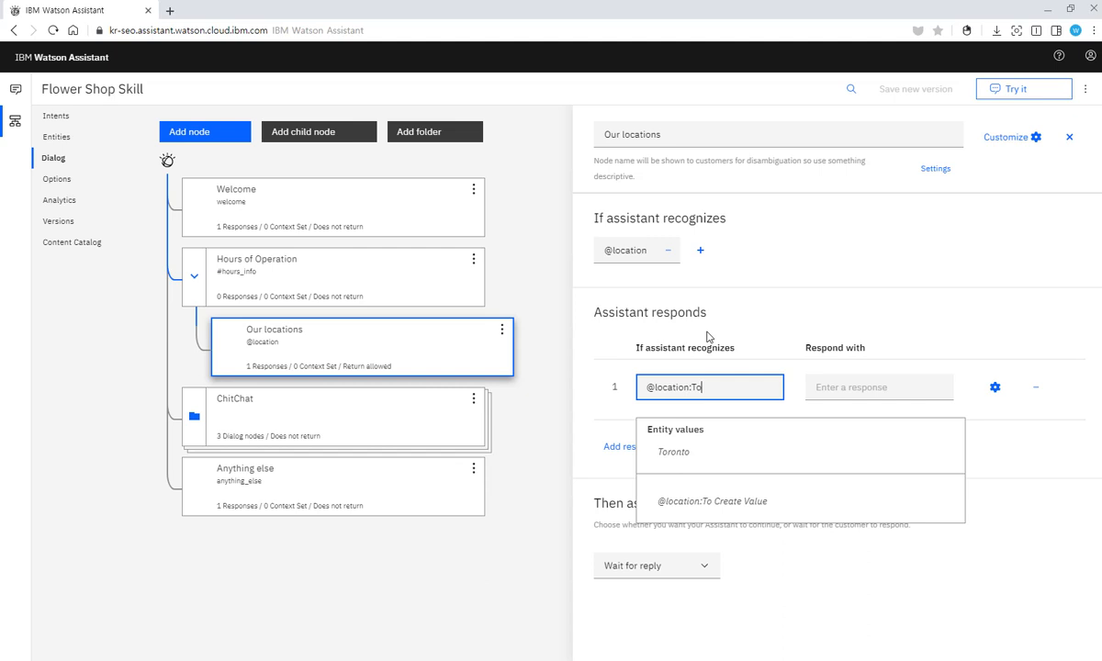
pyautogui.click(701, 450)
# Enter the Toronto response "Our Toronto store is open Monday to Saturday from 9 am until 6 pm, except statutory holidays." and copy it.
pyautogui.click(835, 387)
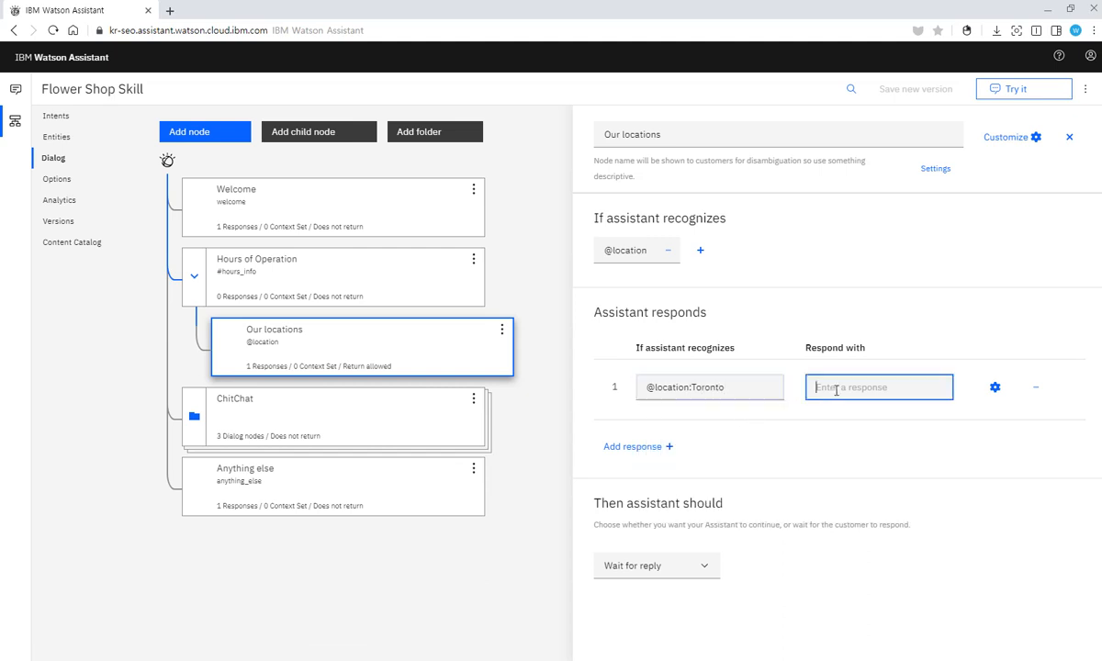
pyautogui.write('Ou')
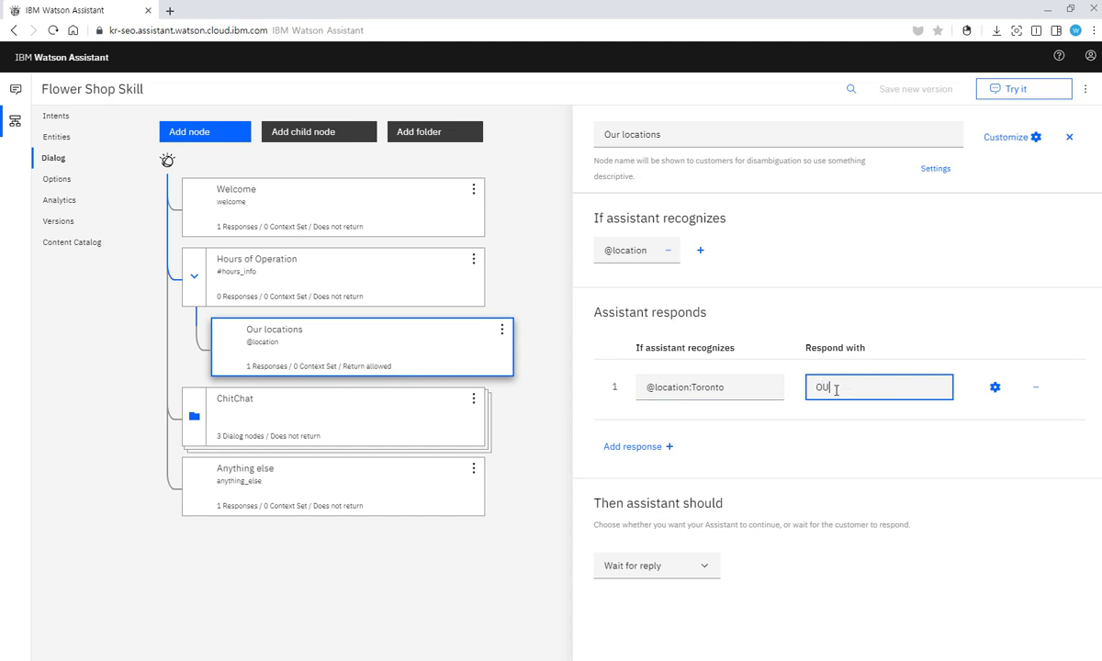
pyautogui.write('r')
pyautogui.write(' Tono')
pyautogui.press('BackSpace')
pyautogui.press('BackSpace')
pyautogui.write('ronto ')
pyautogui.write('store is ')
pyautogui.write('open Monda')
pyautogui.write('y')
pyautogui.write('to Satur')
pyautogui.write('day')
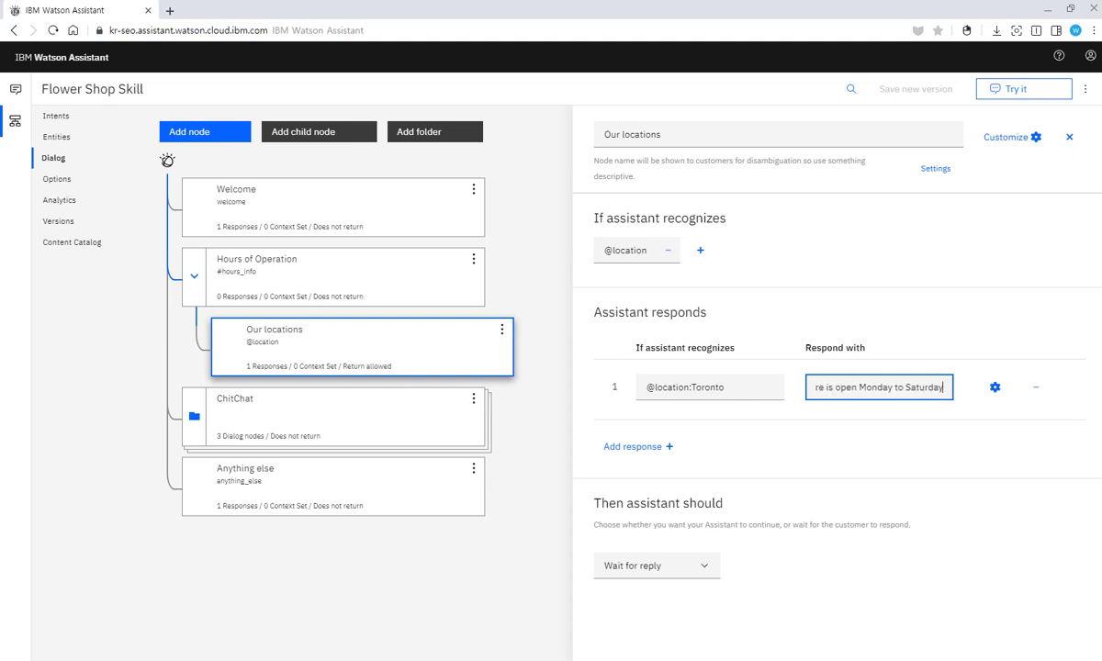
pyautogui.write(' from')
pyautogui.write(' 9 am')
pyautogui.write(' un')
pyautogui.write('til')
pyautogui.write(' 6 p')
pyautogui.write('m')
pyautogui.write(', ex')
pyautogui.write('cept')
pyautogui.write(' statu')
pyautogui.write('tory')
pyautogui.write(' holida')
pyautogui.write('ys')
pyautogui.write('.')
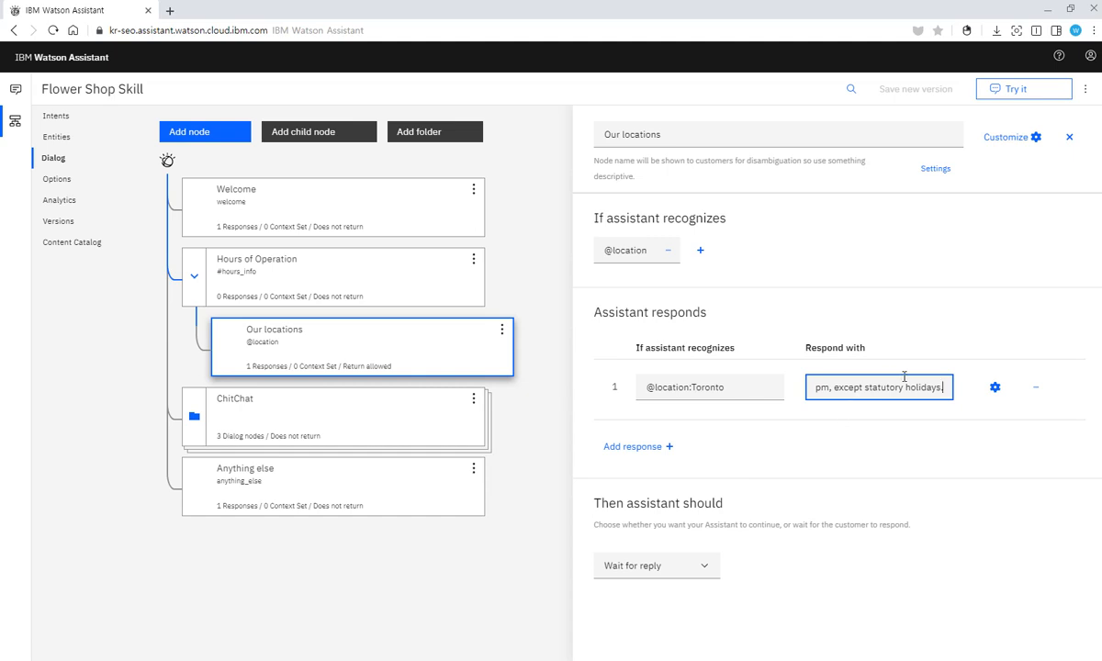
pyautogui.hotkey('ctrl', 'a')
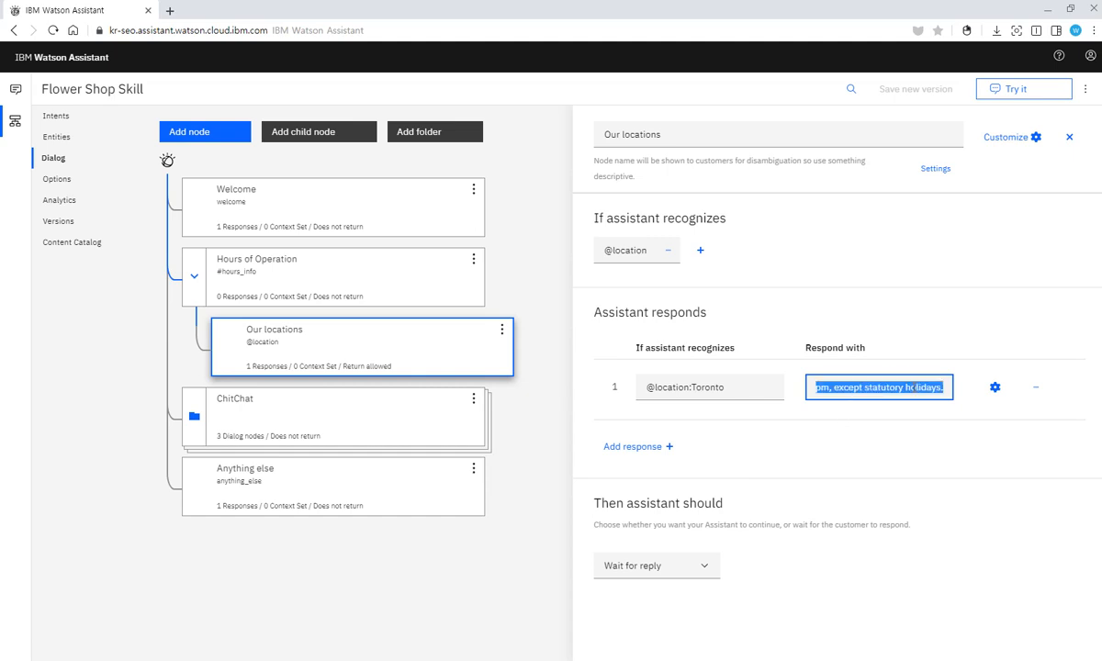
pyautogui.click(670, 448)
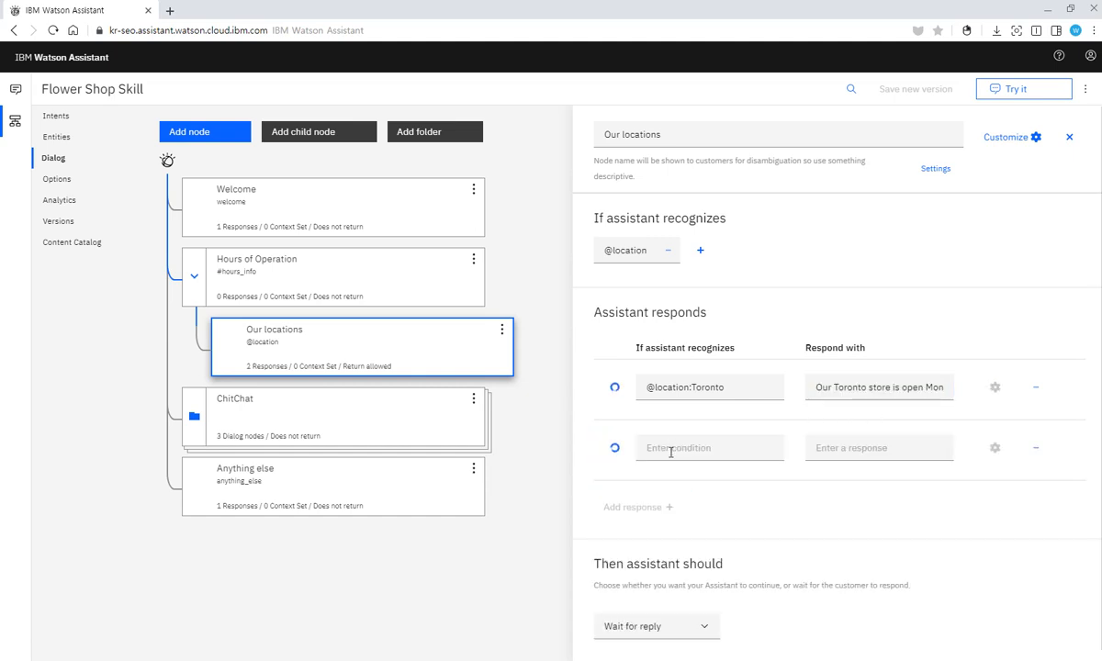
pyautogui.click(670, 448)
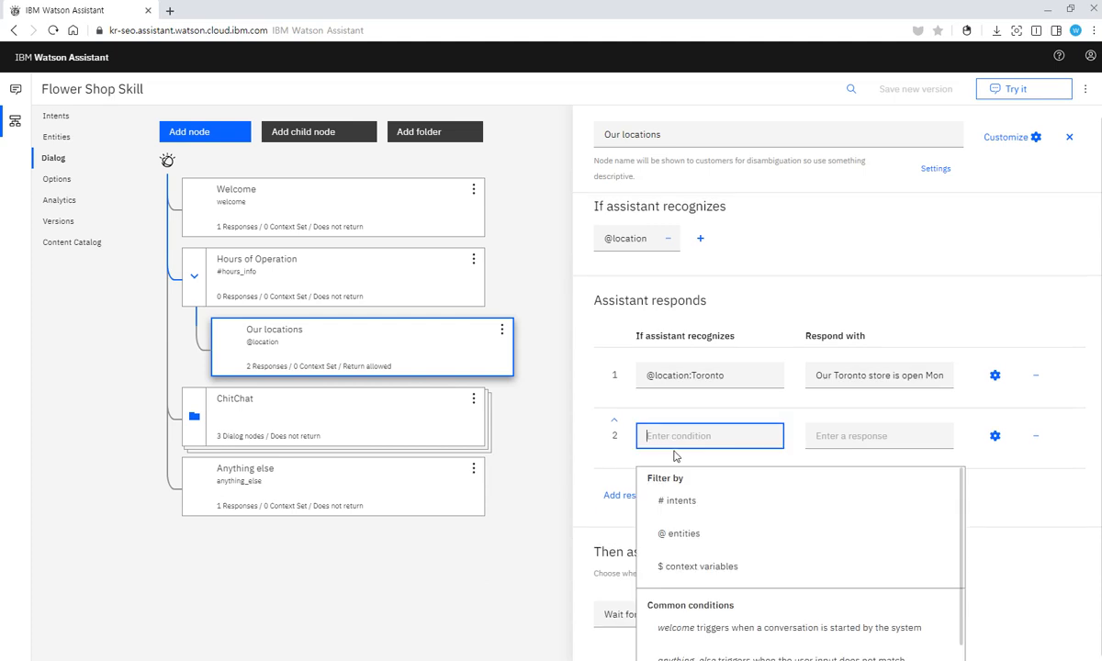
pyautogui.write('@lo')
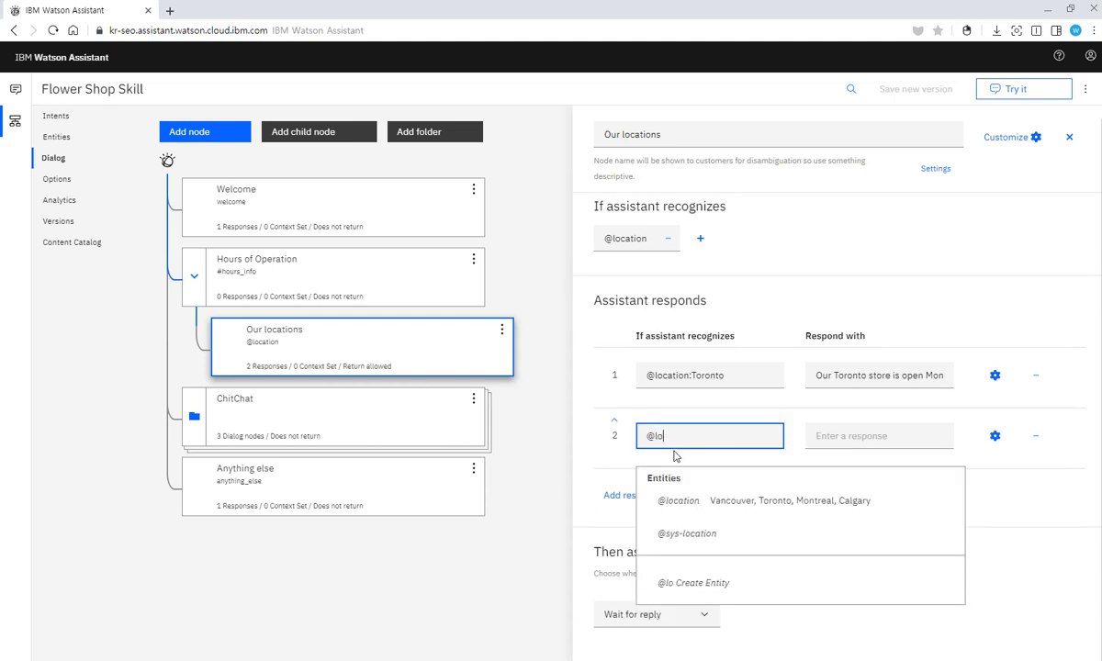
pyautogui.write('cation:')
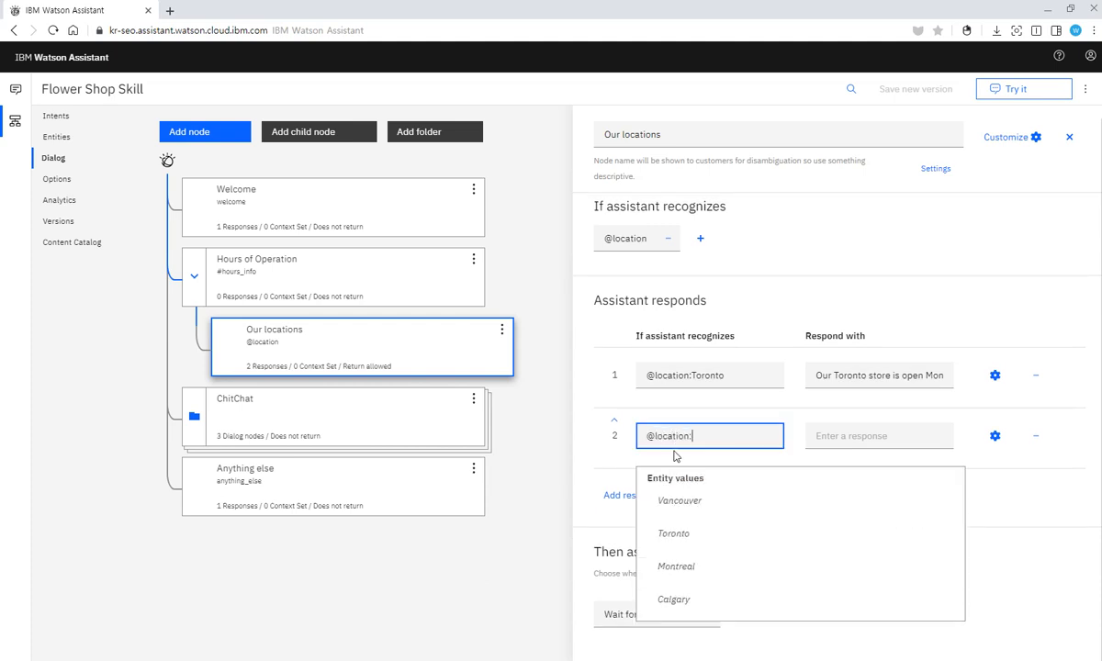
pyautogui.write('Montreal')
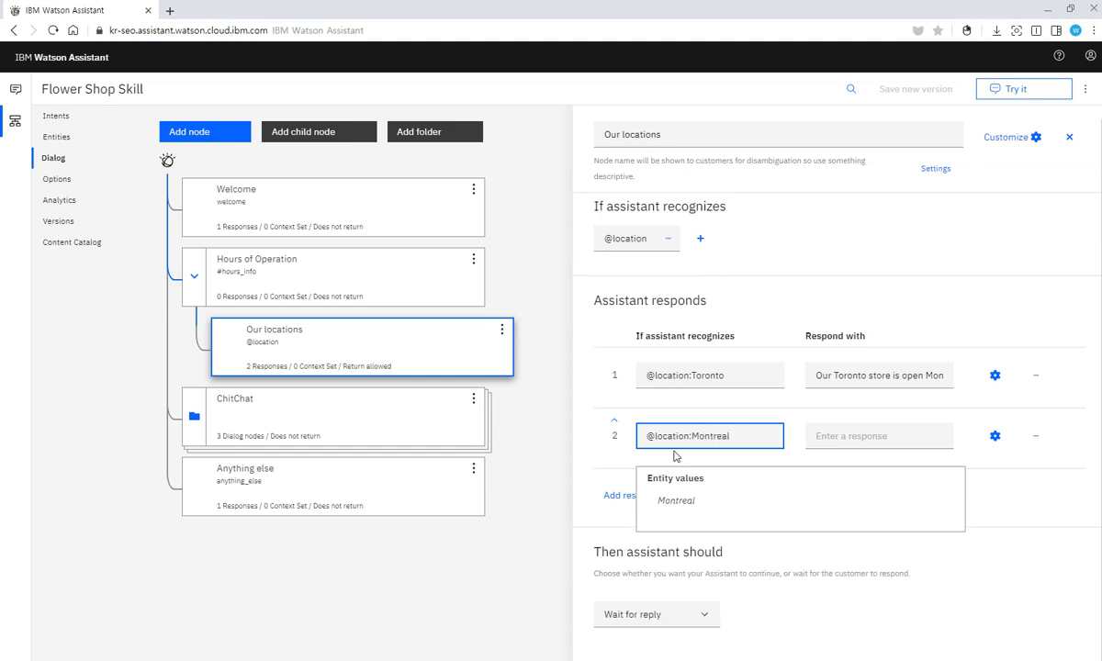
pyautogui.press('Return')
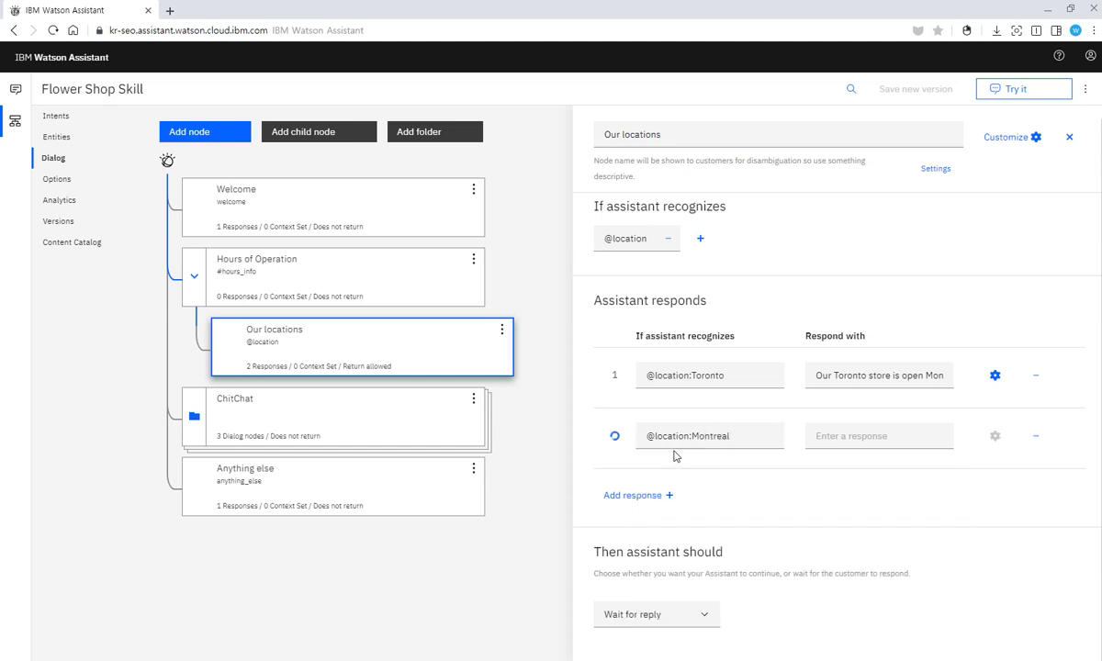
# Paste the copied store hours text as the Montreal response and replace "Toronto" in it with "Montreal".
pyautogui.click(826, 437)
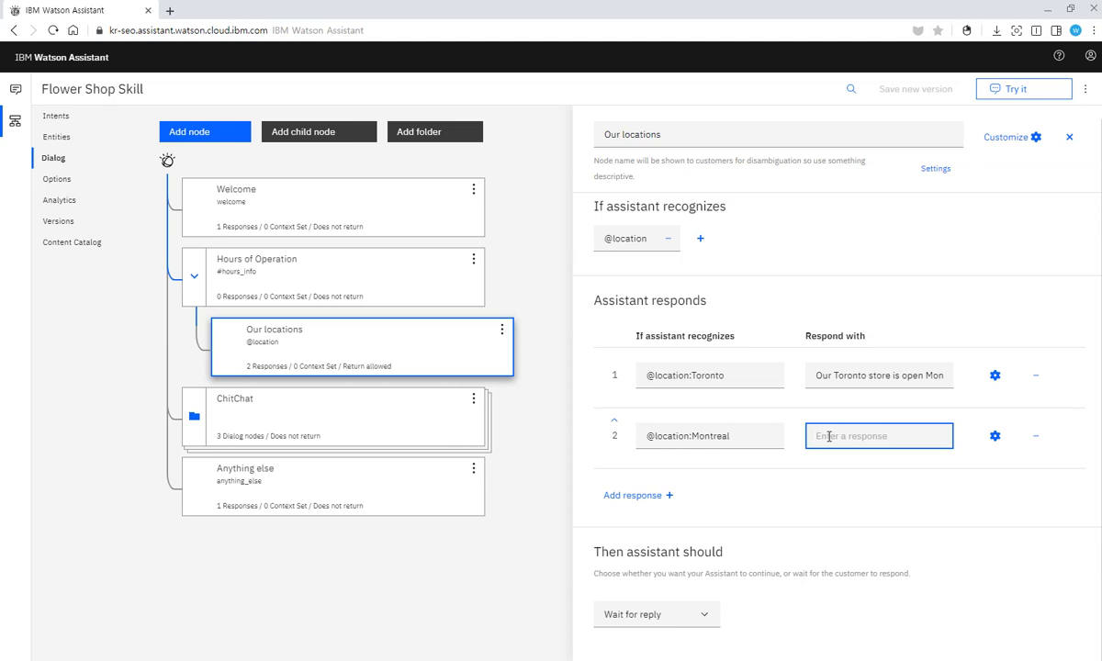
pyautogui.hotkey('ctrl', 'v')
pyautogui.click(850, 439)
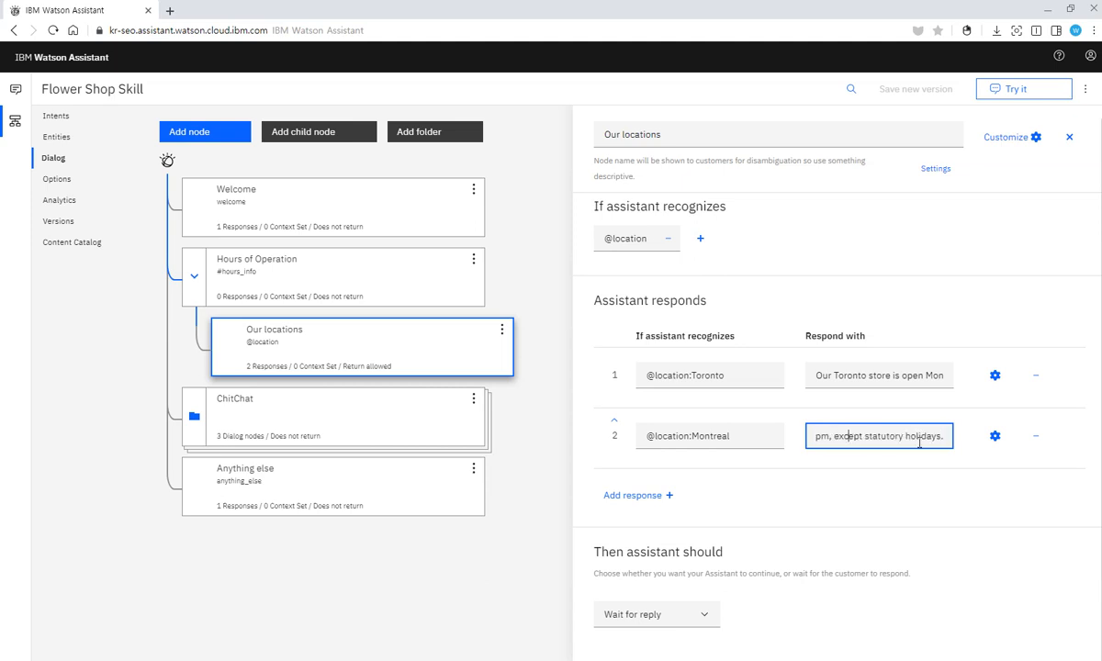
pyautogui.press('Left')
pyautogui.press('Left')
pyautogui.press('Left')
pyautogui.press('Left')
pyautogui.press('Left')
pyautogui.press('Left')
pyautogui.press('Left')
pyautogui.press('Left')
pyautogui.press('Left')
pyautogui.press('Left')
pyautogui.press('Left')
pyautogui.press('Left')
pyautogui.press('Left')
pyautogui.press('Left')
pyautogui.press('Left')
pyautogui.press('Left')
pyautogui.press('Left')
pyautogui.press('Left')
pyautogui.press('Left')
pyautogui.press('Left')
pyautogui.press('Left')
pyautogui.press('Left')
pyautogui.press('Left')
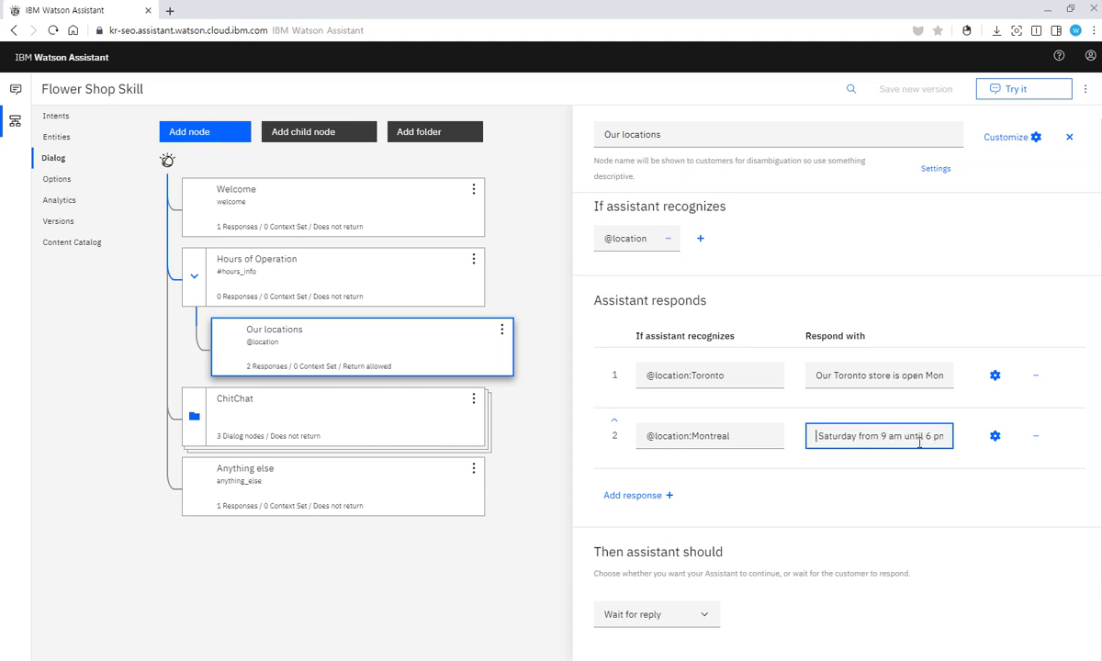
pyautogui.press('Left')
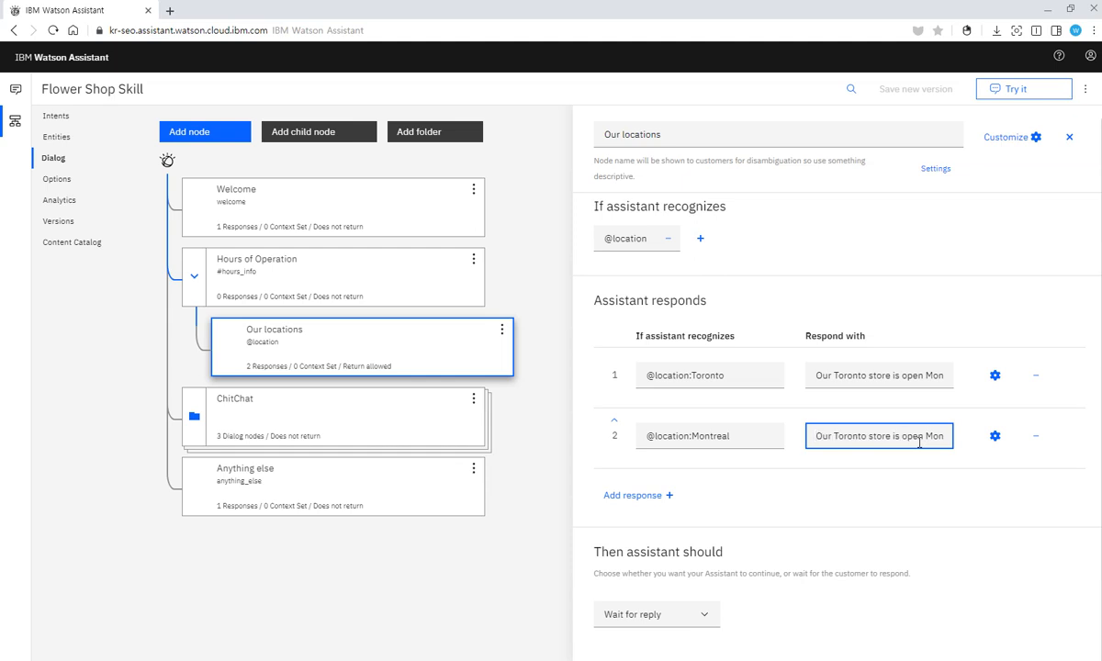
pyautogui.press('Right')
pyautogui.press('Right')
pyautogui.press('Right')
pyautogui.press('Right')
pyautogui.write('Montreal')
pyautogui.press('Delete')
pyautogui.press('Delete')
pyautogui.press('Delete')
pyautogui.press('Delete')
pyautogui.press('Delete')
pyautogui.press('Delete')
pyautogui.press('Delete')
pyautogui.click(670, 496)
pyautogui.click(673, 497)
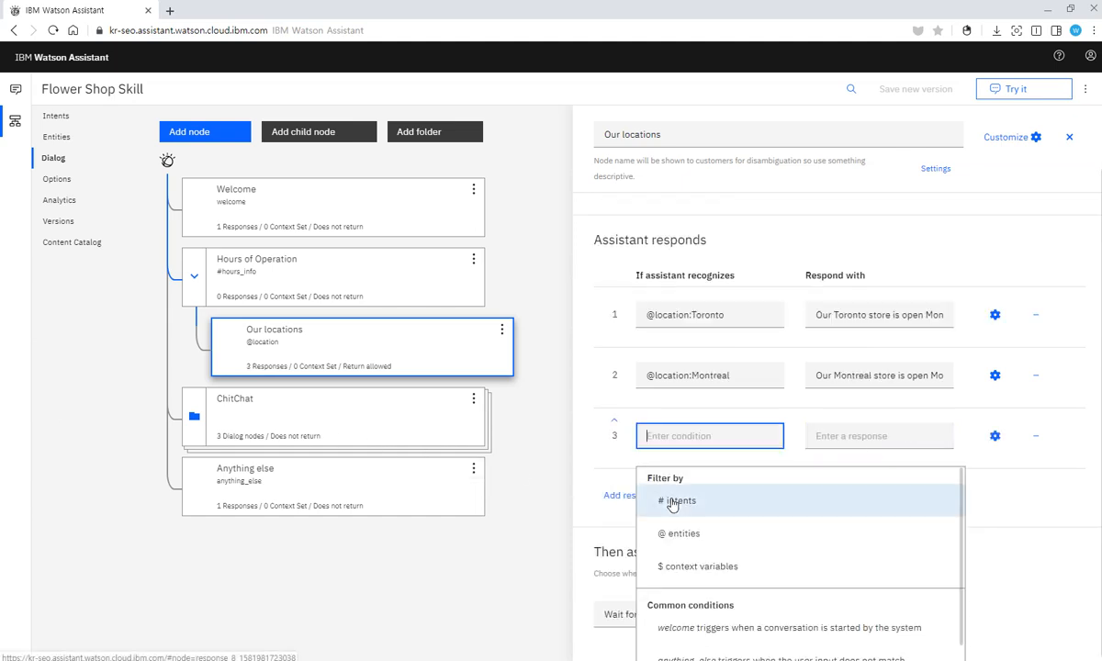
pyautogui.write('@locaton')
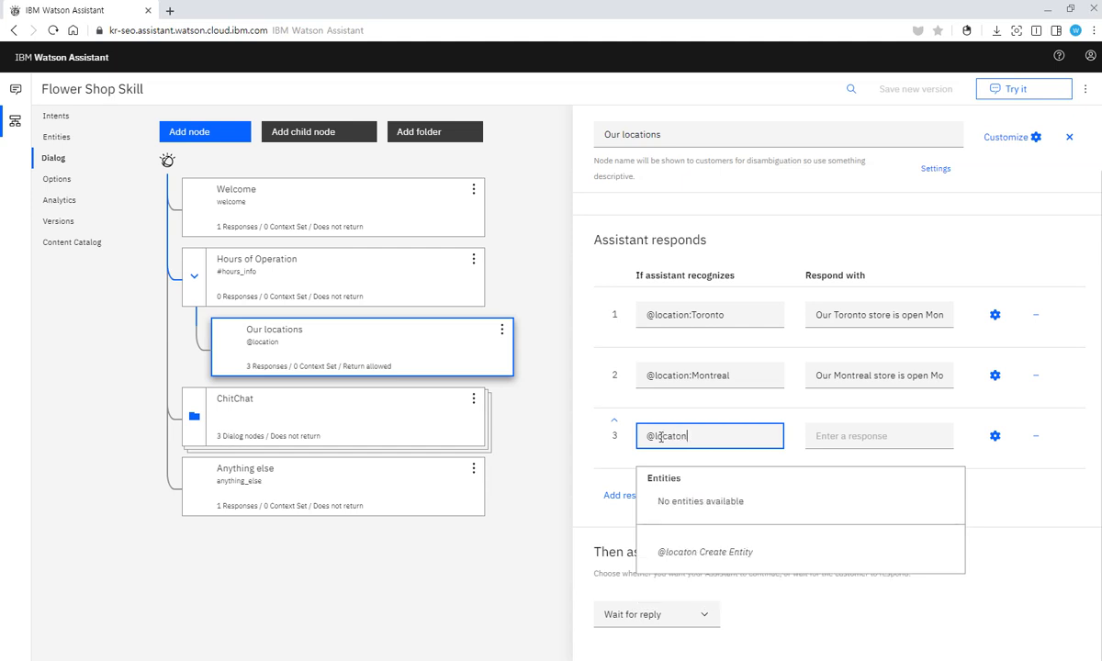
pyautogui.press('BackSpace')
pyautogui.write('o')
pyautogui.press('BackSpace')
pyautogui.press('BackSpace')
pyautogui.write('ionln')
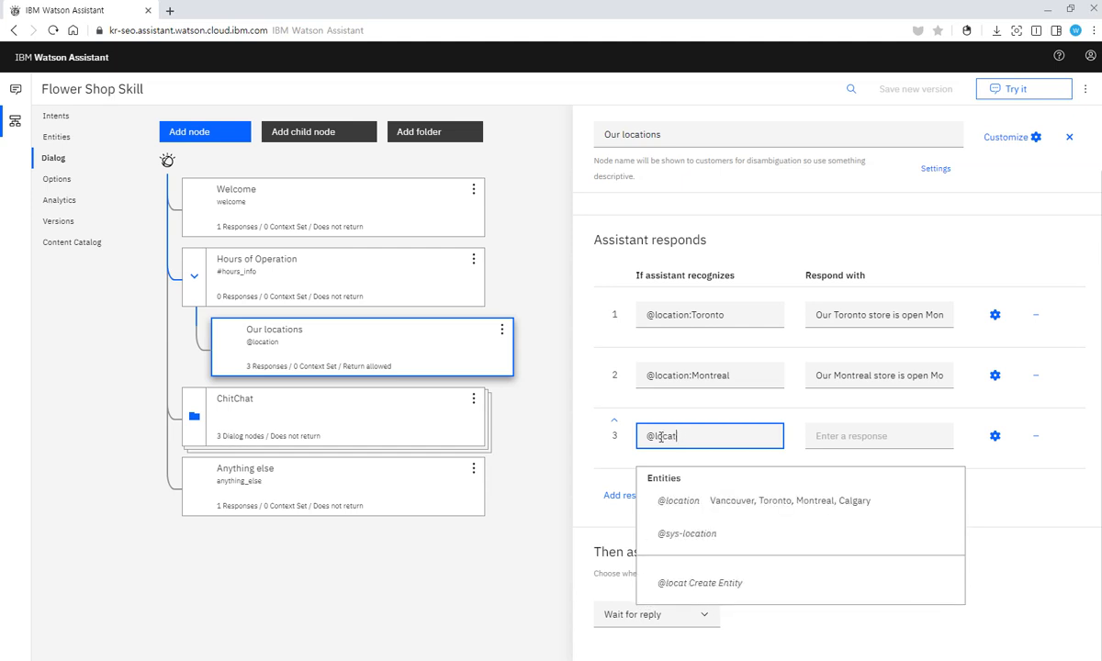
pyautogui.press('BackSpace')
pyautogui.press('BackSpace')
pyautogui.press('BackSpace')
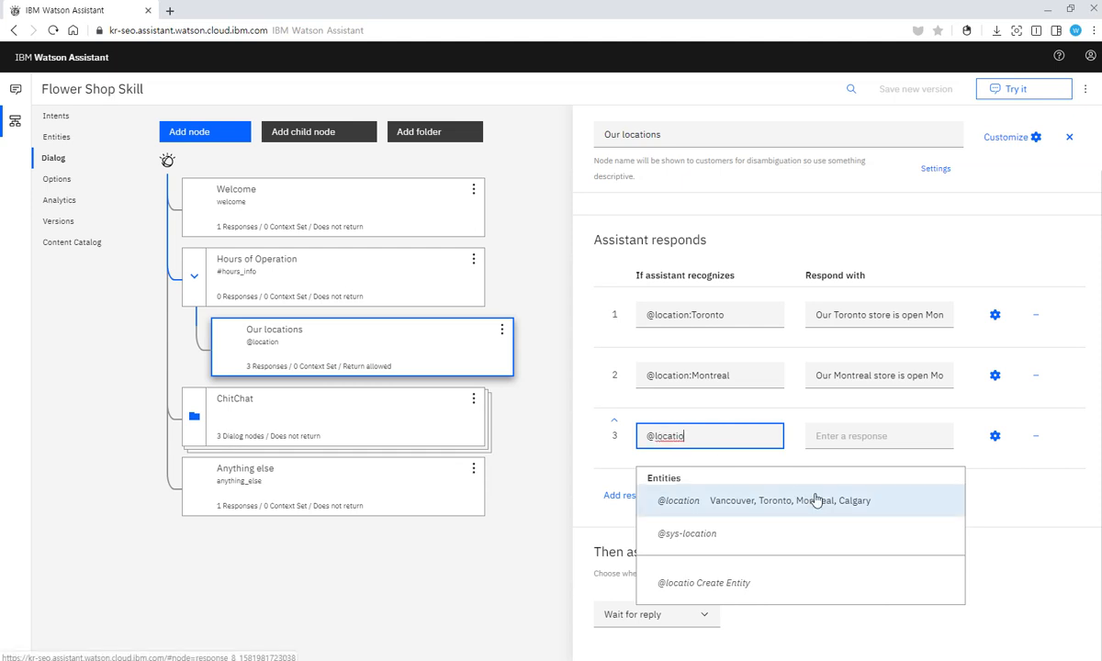
pyautogui.click(861, 512)
pyautogui.click(738, 446)
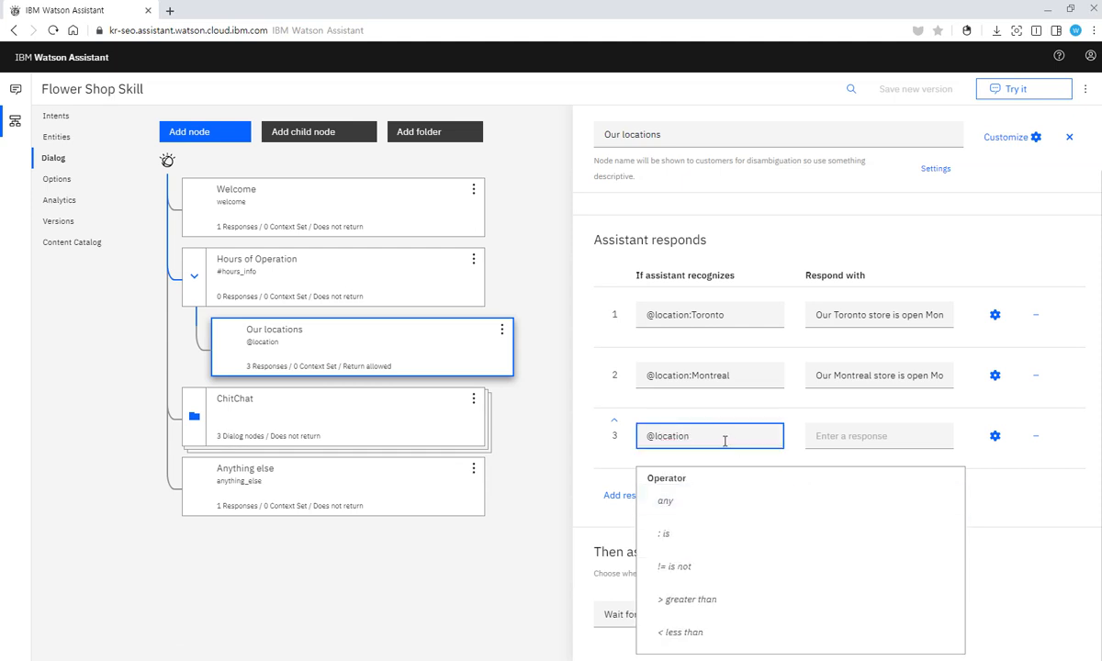
pyautogui.write(':')
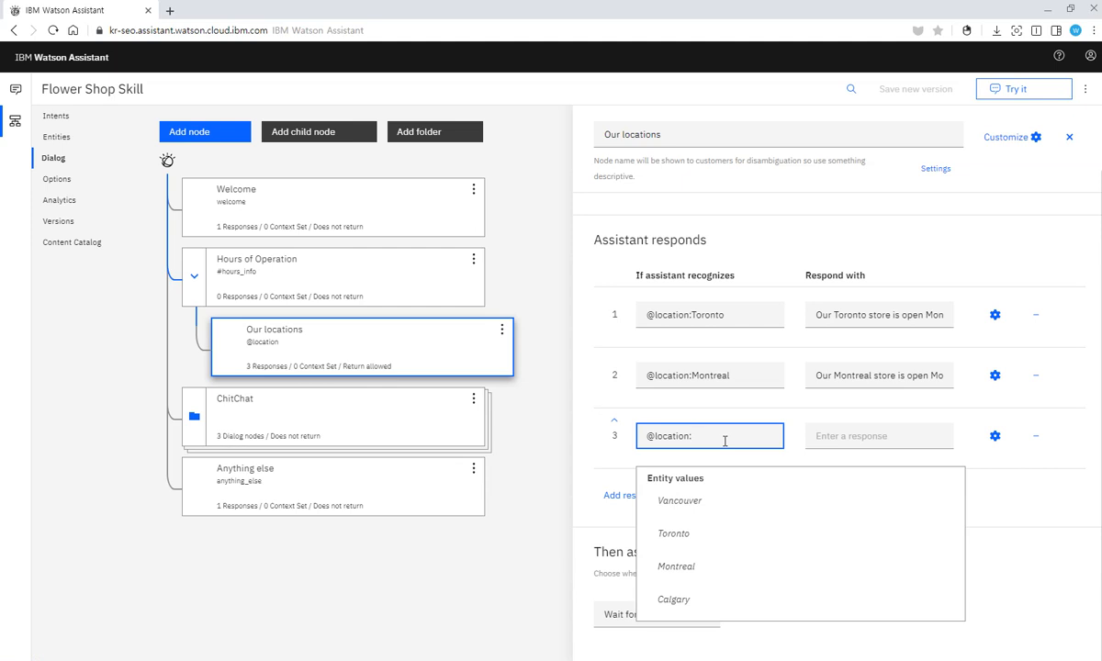
pyautogui.click(676, 601)
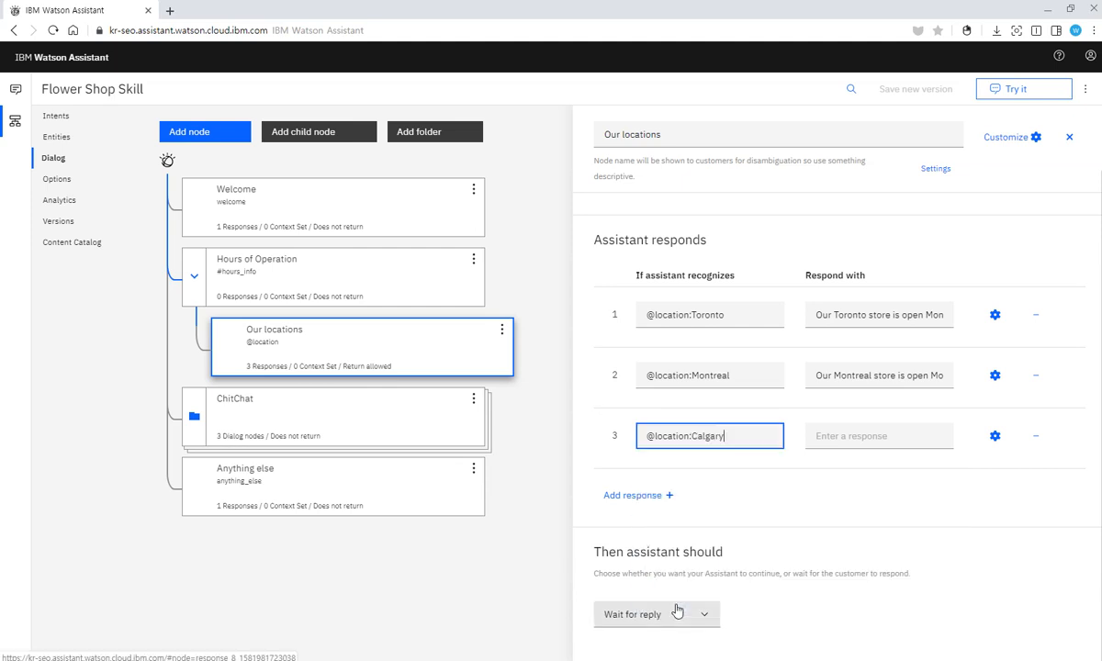
# Paste the copied store hours text as the Calgary response and replace "Toronto" in it with "Calgary".
pyautogui.click(824, 437)
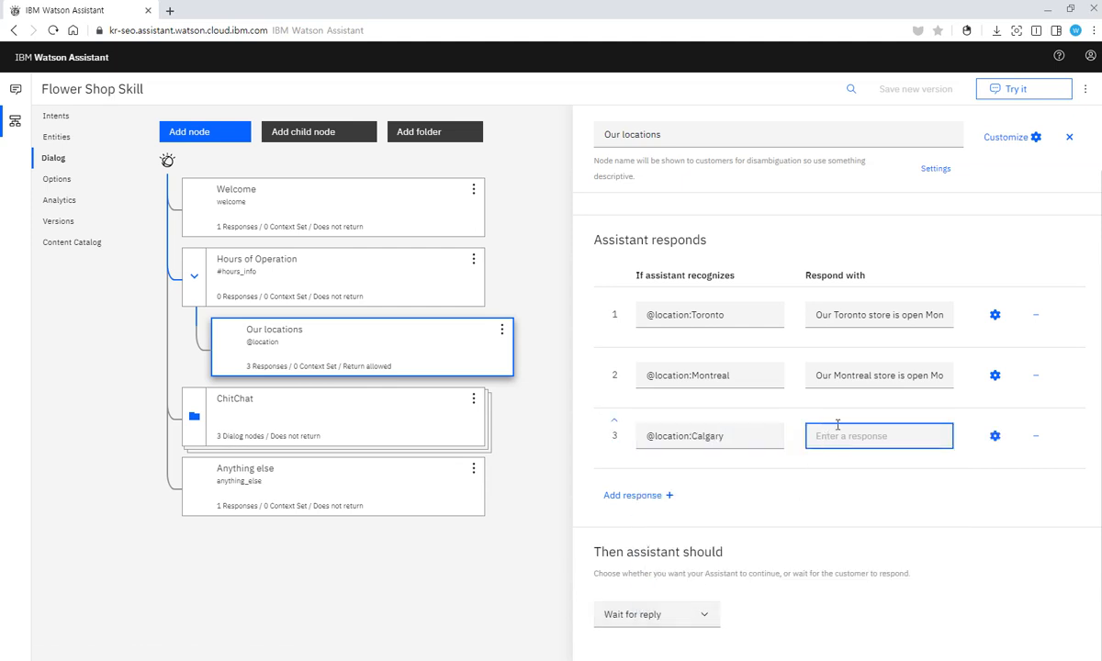
pyautogui.hotkey('ctrl', 'v')
pyautogui.press('Left')
pyautogui.press('Left')
pyautogui.press('Left')
pyautogui.press('Left')
pyautogui.press('Left')
pyautogui.press('Left')
pyautogui.press('Left')
pyautogui.press('Left')
pyautogui.press('Left')
pyautogui.press('Left')
pyautogui.press('Left')
pyautogui.press('Left')
pyautogui.press('Left')
pyautogui.press('Left')
pyautogui.press('Left')
pyautogui.press('Left')
pyautogui.press('Left')
pyautogui.press('Left')
pyautogui.press('Left')
pyautogui.press('Left')
pyautogui.press('Left')
pyautogui.press('Left')
pyautogui.press('Right')
pyautogui.press('Right')
pyautogui.press('Right')
pyautogui.press('Right')
pyautogui.write('Calgar')
pyautogui.press('Delete')
pyautogui.press('Delete')
pyautogui.press('Delete')
pyautogui.press('Delete')
pyautogui.press('Delete')
pyautogui.press('Delete')
pyautogui.press('Delete')
pyautogui.write('y')
pyautogui.click(670, 496)
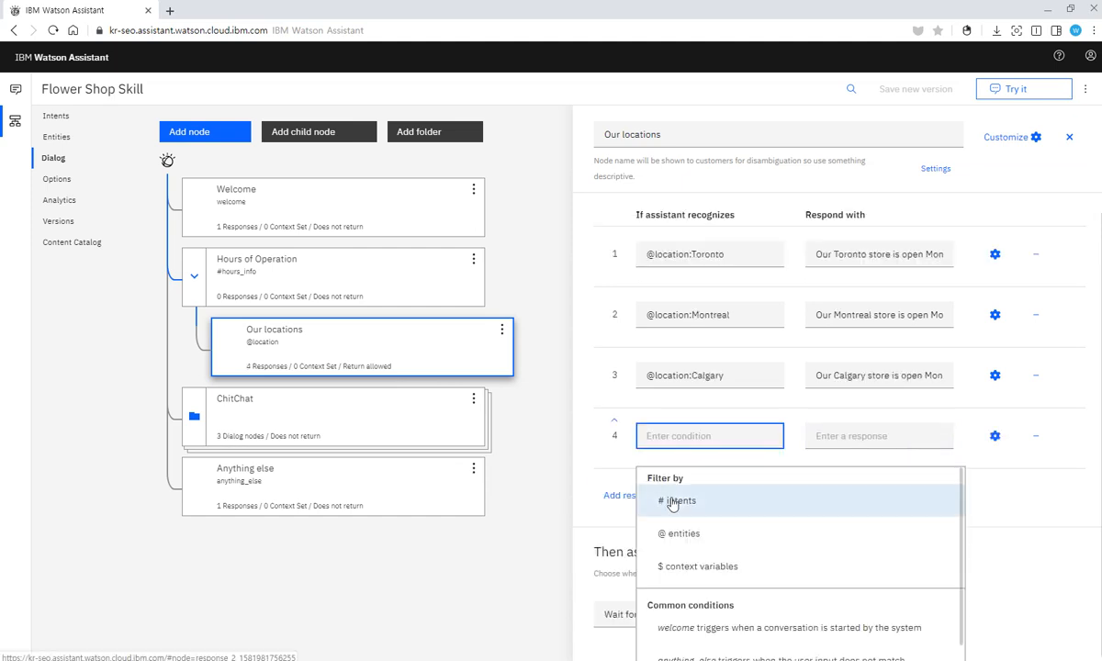
pyautogui.write('@')
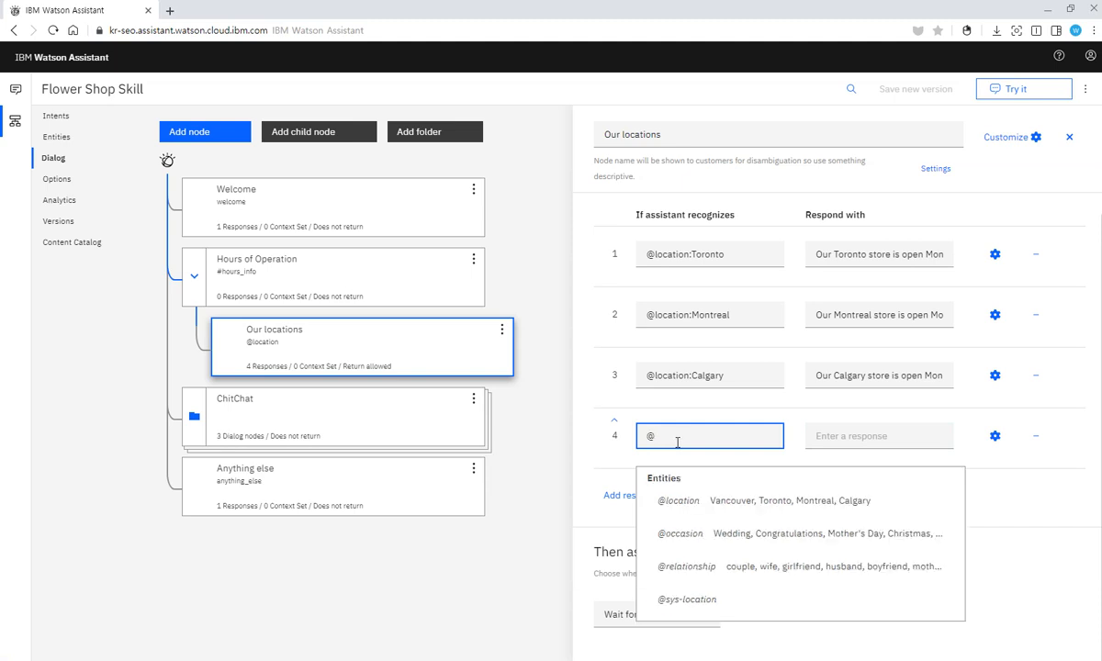
pyautogui.click(680, 507)
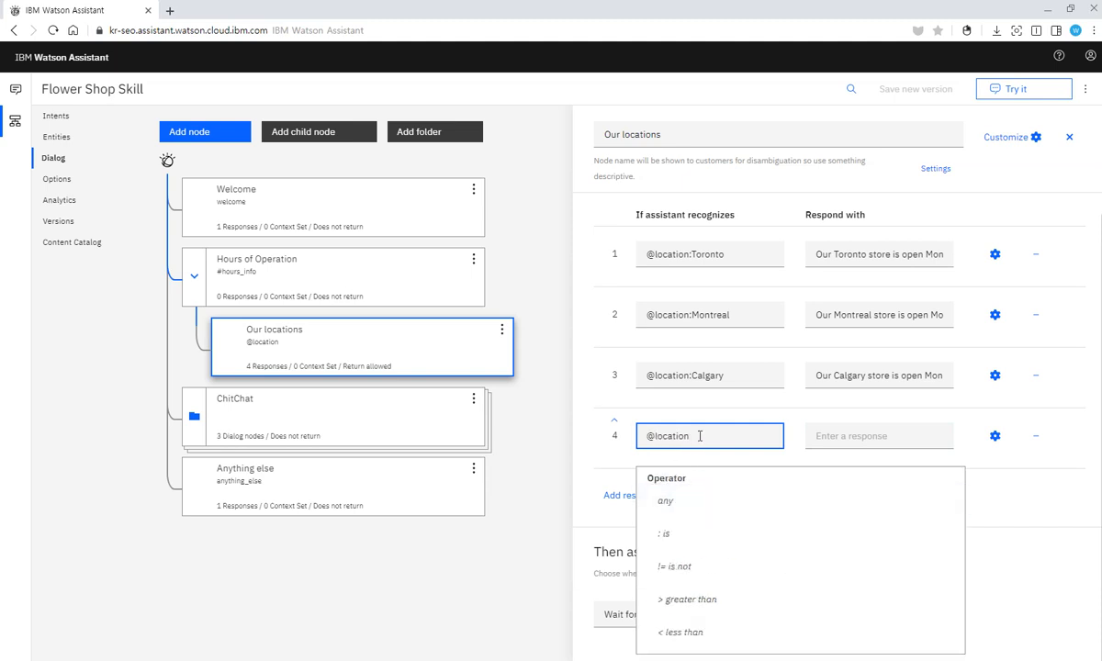
pyautogui.write(':')
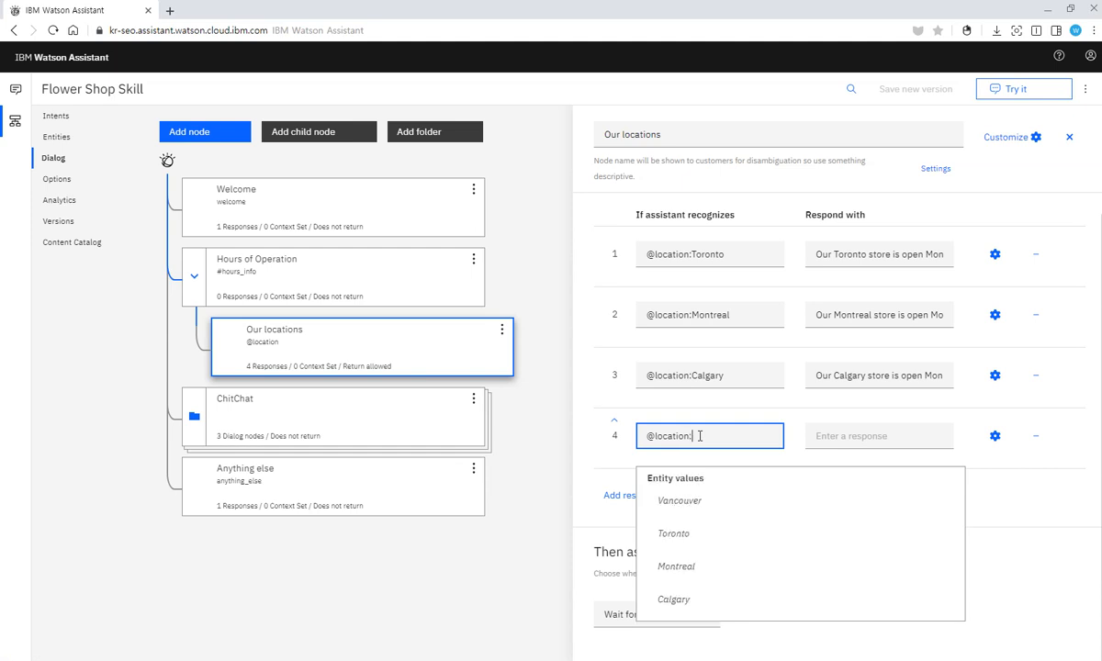
pyautogui.click(695, 499)
# Paste the copied store hours text as the Vancouver response, replace "Toronto" in it with "Vancouver", and close the node editor.
pyautogui.click(848, 436)
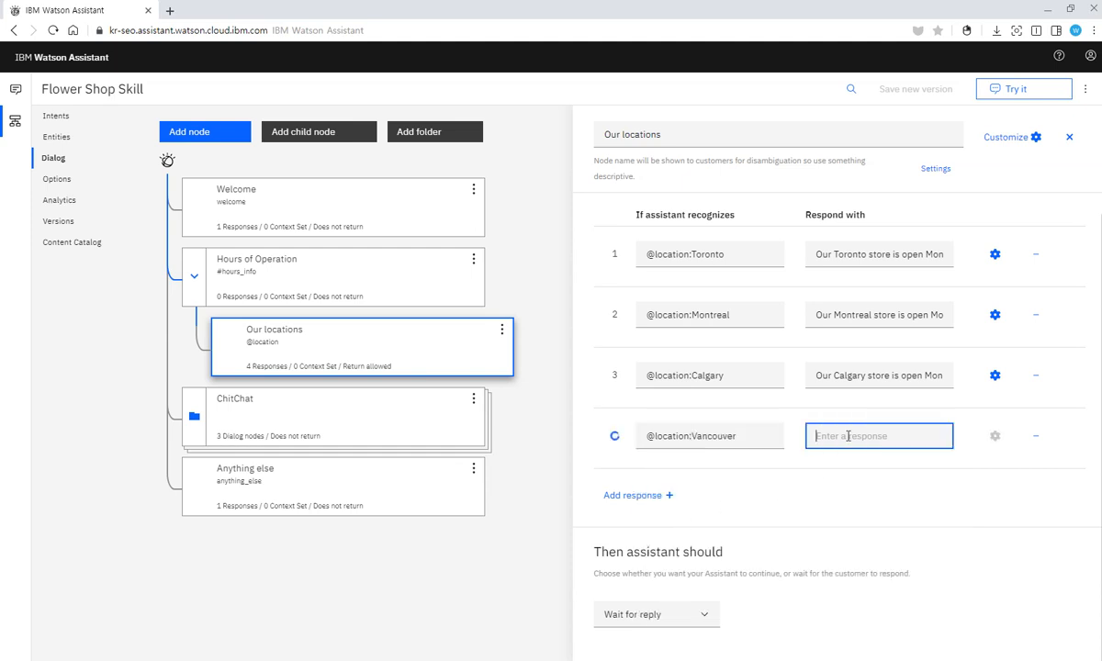
pyautogui.hotkey('ctrl', 'v')
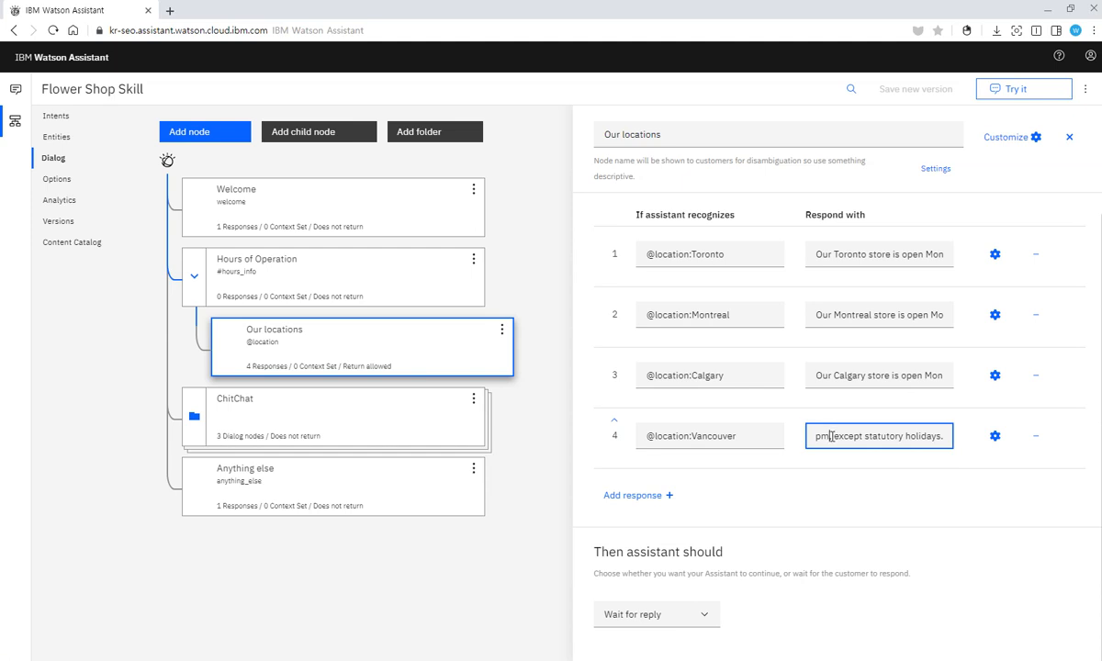
pyautogui.press('Left')
pyautogui.press('Left')
pyautogui.press('Left')
pyautogui.press('Left')
pyautogui.press('Left')
pyautogui.press('Left')
pyautogui.press('Left')
pyautogui.press('Left')
pyautogui.press('Left')
pyautogui.press('Left')
pyautogui.press('Left')
pyautogui.press('Left')
pyautogui.press('Left')
pyautogui.press('Left')
pyautogui.press('Left')
pyautogui.press('Left')
pyautogui.press('Left')
pyautogui.press('Left')
pyautogui.press('Left')
pyautogui.press('Left')
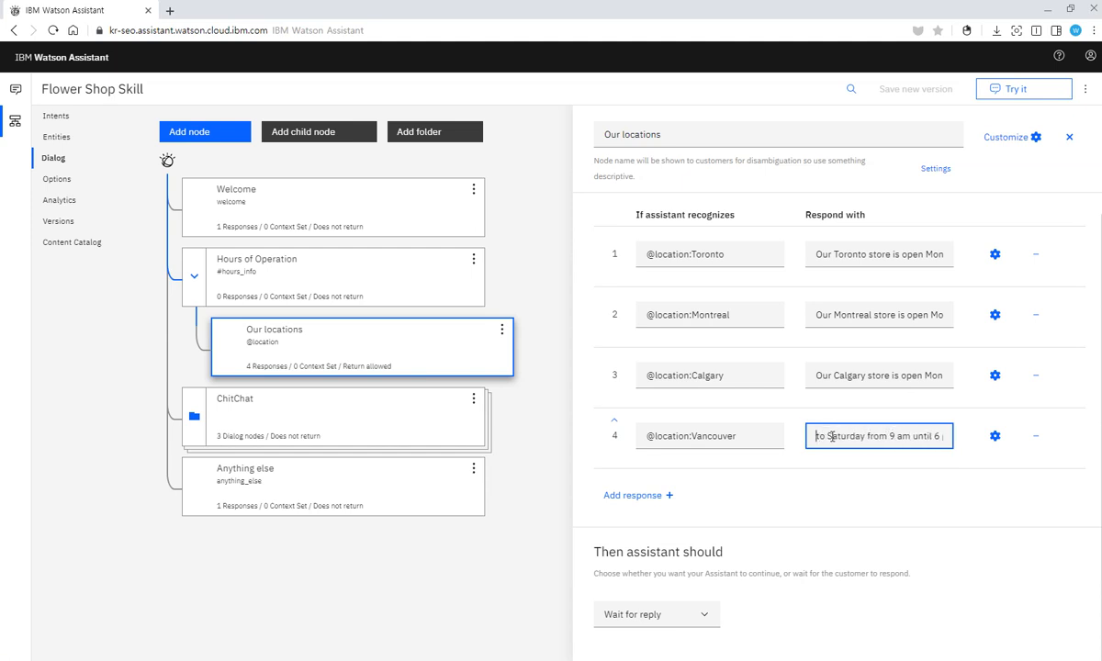
pyautogui.press('Left')
pyautogui.press('Left')
pyautogui.press('Left')
pyautogui.press('Left')
pyautogui.press('Left')
pyautogui.press('Left')
pyautogui.press('Left')
pyautogui.press('Left')
pyautogui.press('Left')
pyautogui.press('Left')
pyautogui.press('Left')
pyautogui.press('Left')
pyautogui.press('Left')
pyautogui.press('Left')
pyautogui.press('Left')
pyautogui.press('Left')
pyautogui.press('Left')
pyautogui.press('Left')
pyautogui.press('Left')
pyautogui.press('Left')
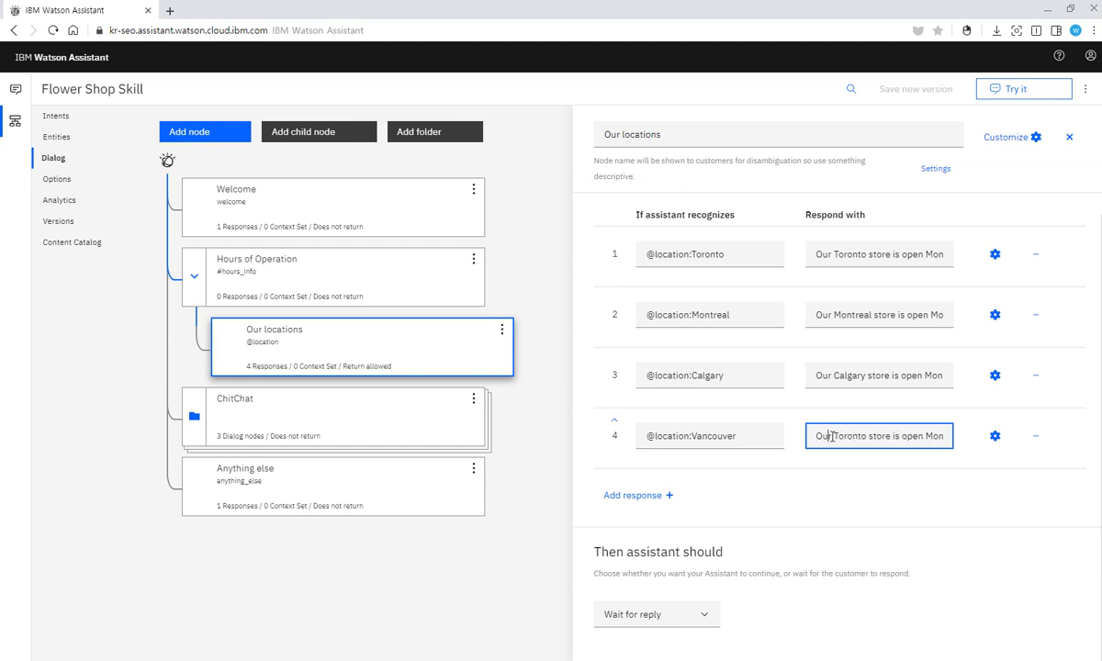
pyautogui.click(832, 436)
pyautogui.write('Va')
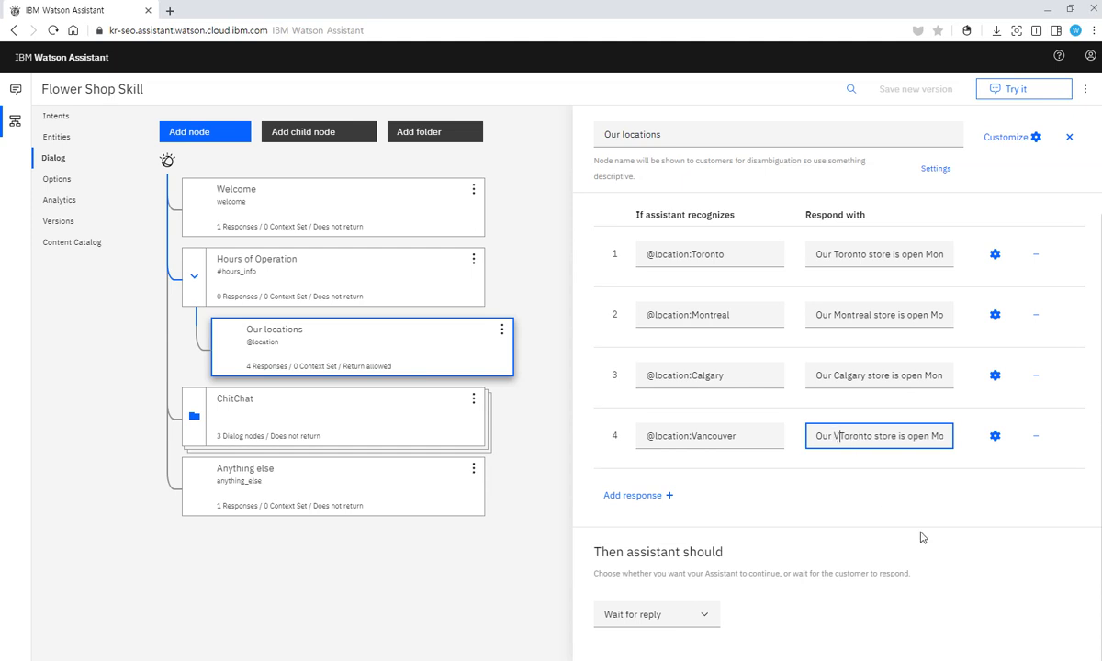
pyautogui.write('ncouver')
pyautogui.press('Delete')
pyautogui.press('Delete')
pyautogui.press('Delete')
pyautogui.press('Delete')
pyautogui.press('Delete')
pyautogui.press('Delete')
pyautogui.press('Delete')
pyautogui.press('Delete')
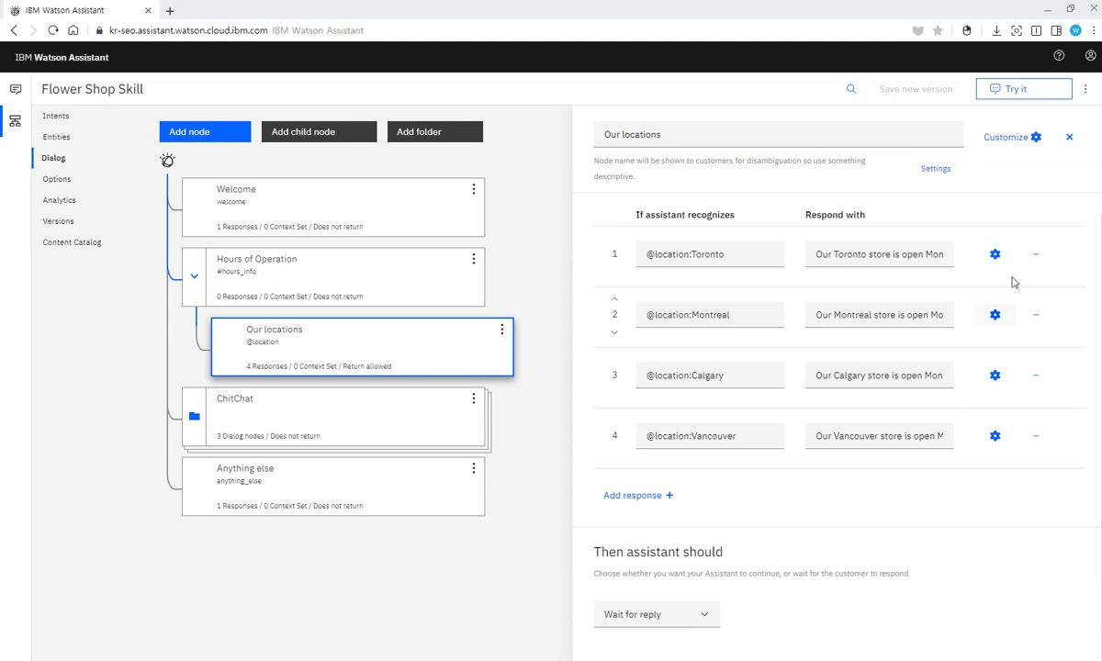
pyautogui.click(1068, 139)
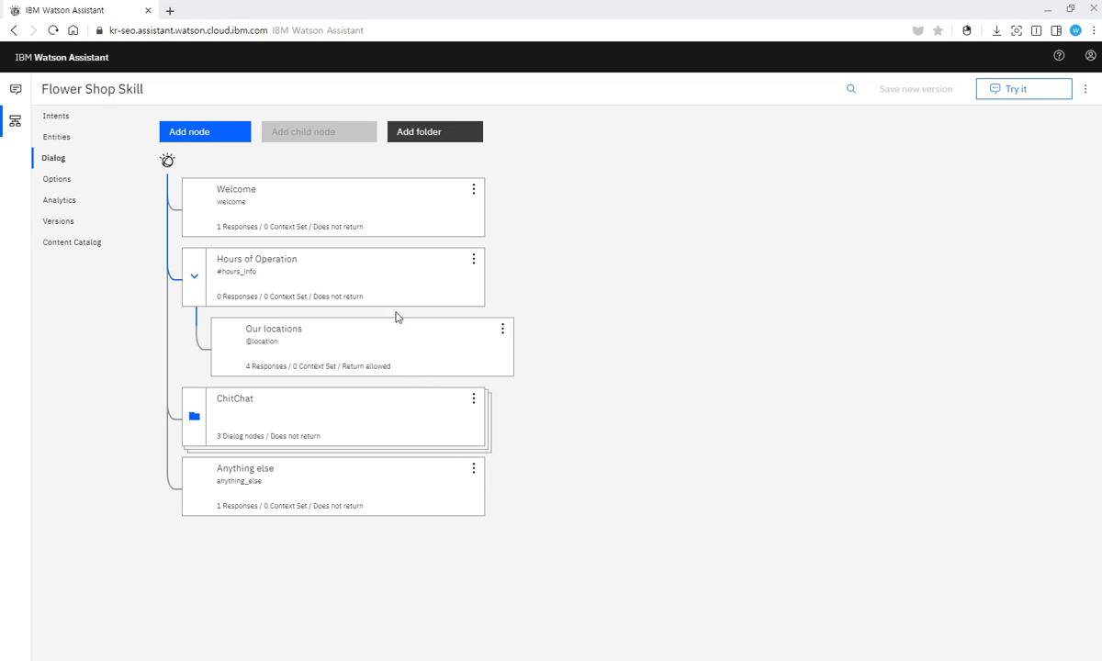
# Set the Hours of Operation node to skip user input and evaluate its child nodes.
pyautogui.click(395, 279)
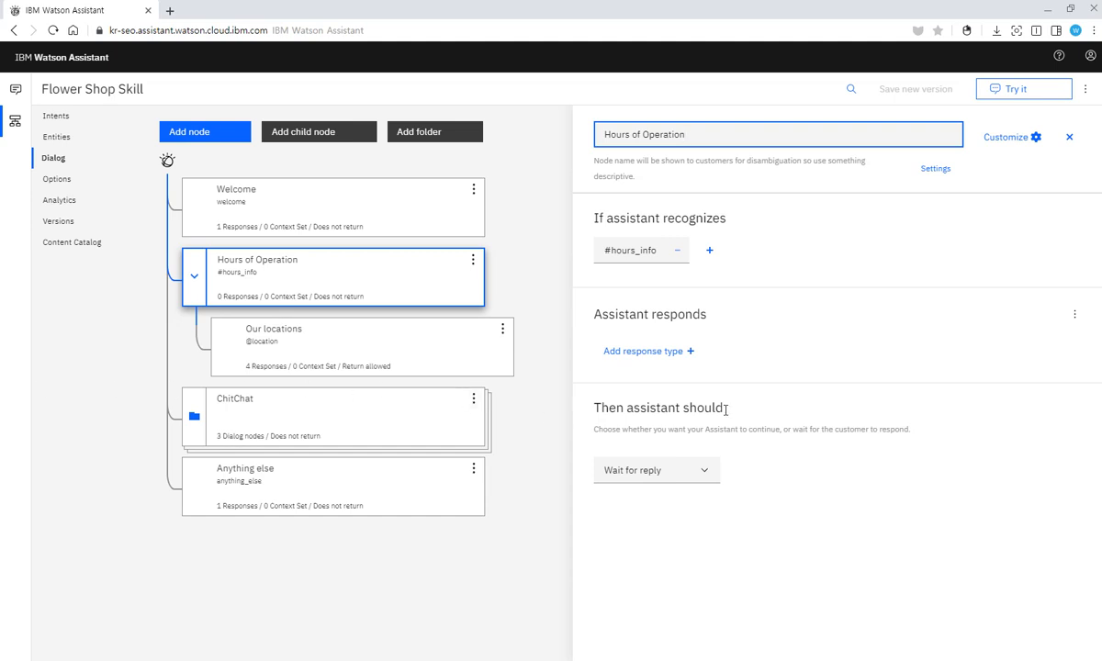
pyautogui.click(703, 472)
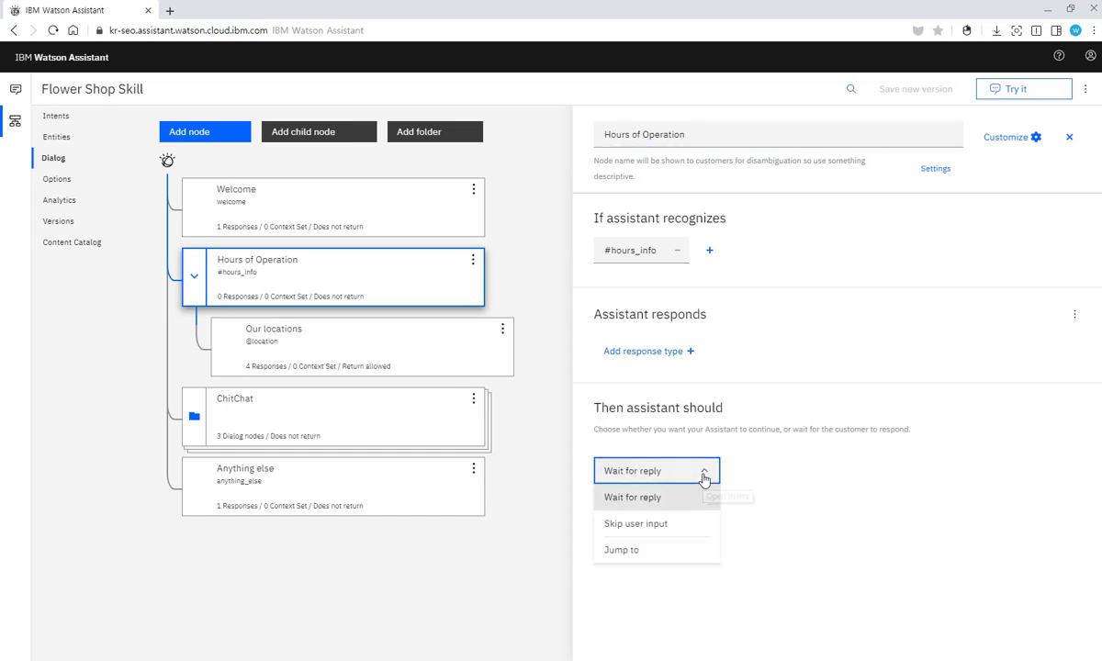
pyautogui.click(657, 525)
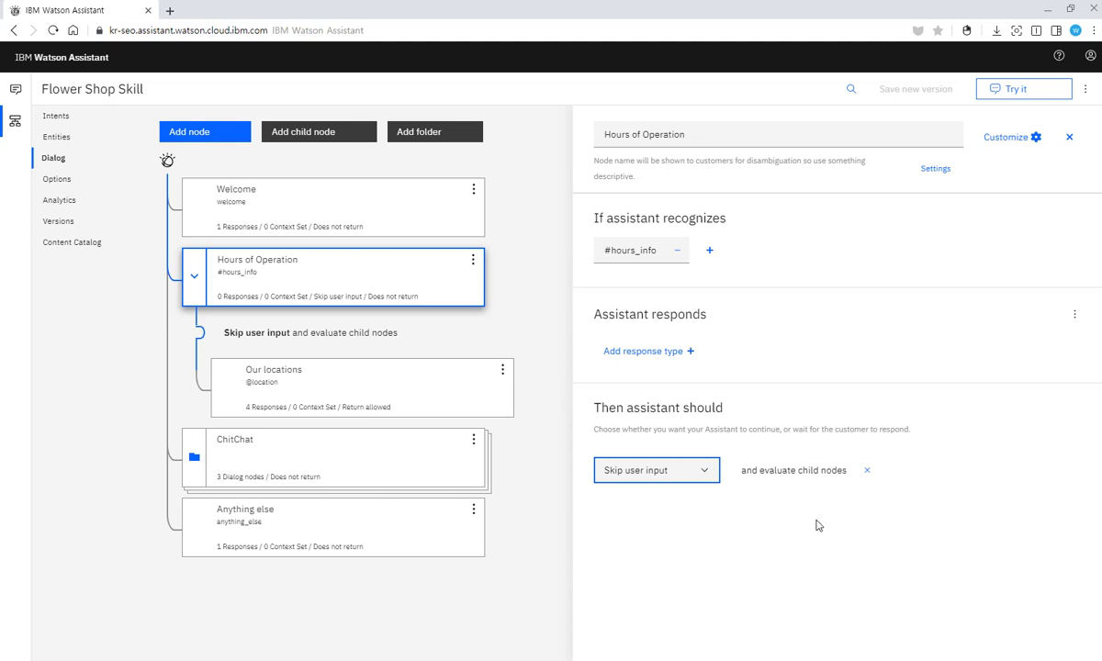
pyautogui.click(1069, 140)
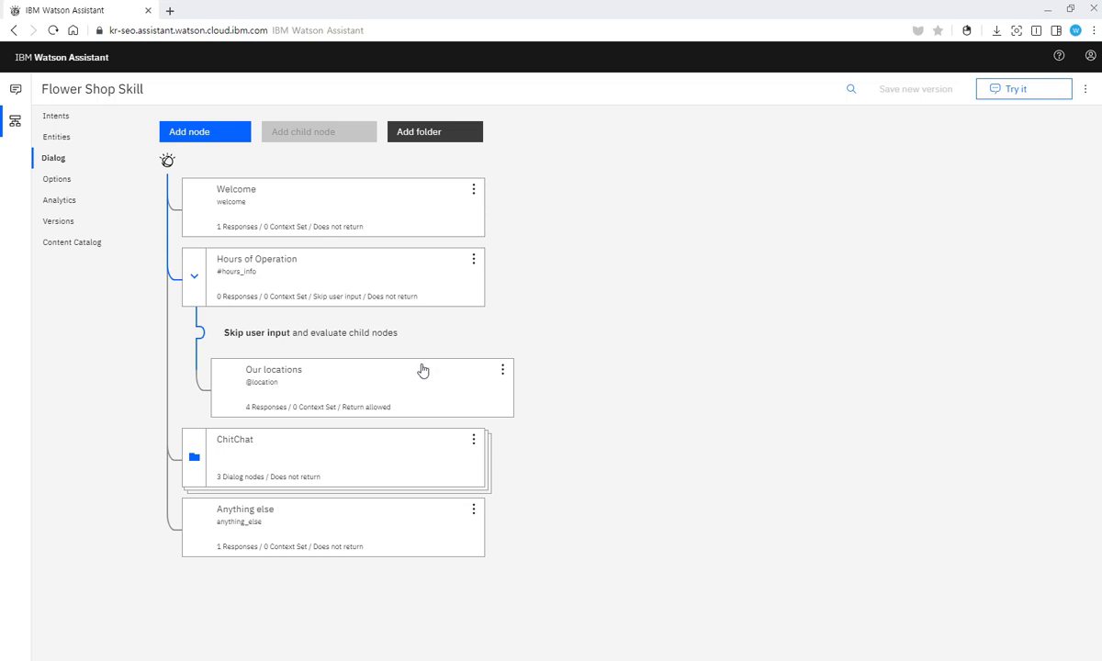
# Add a node directly below the Our locations node and name it "No Such Location".
pyautogui.click(503, 372)
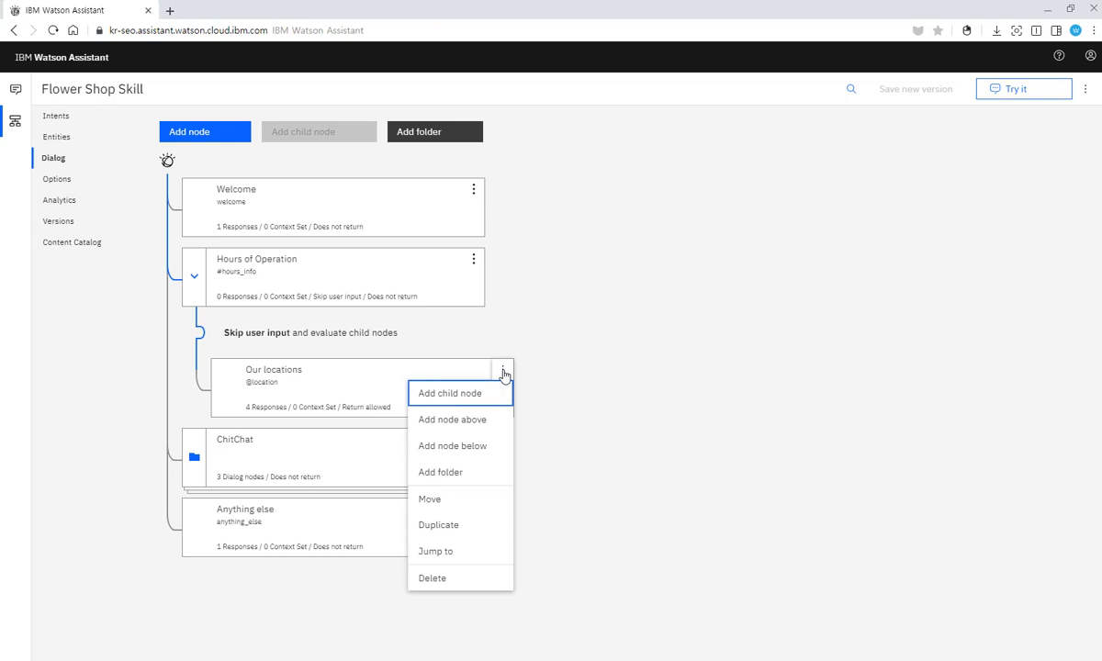
pyautogui.click(469, 446)
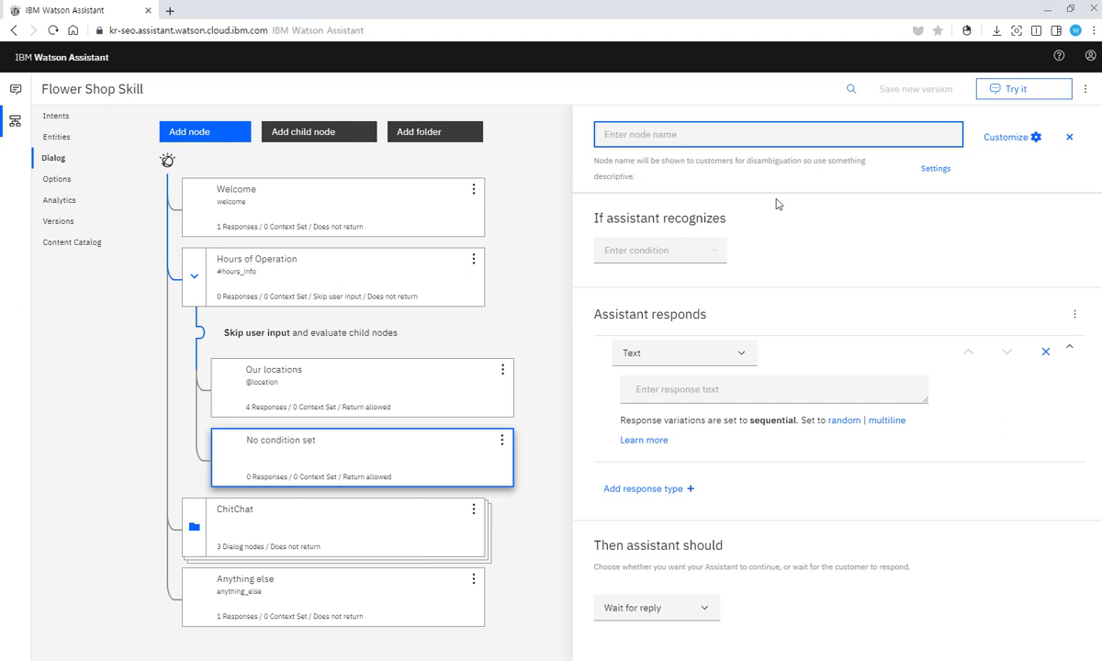
pyautogui.write('No Such Location')
pyautogui.press('Return')
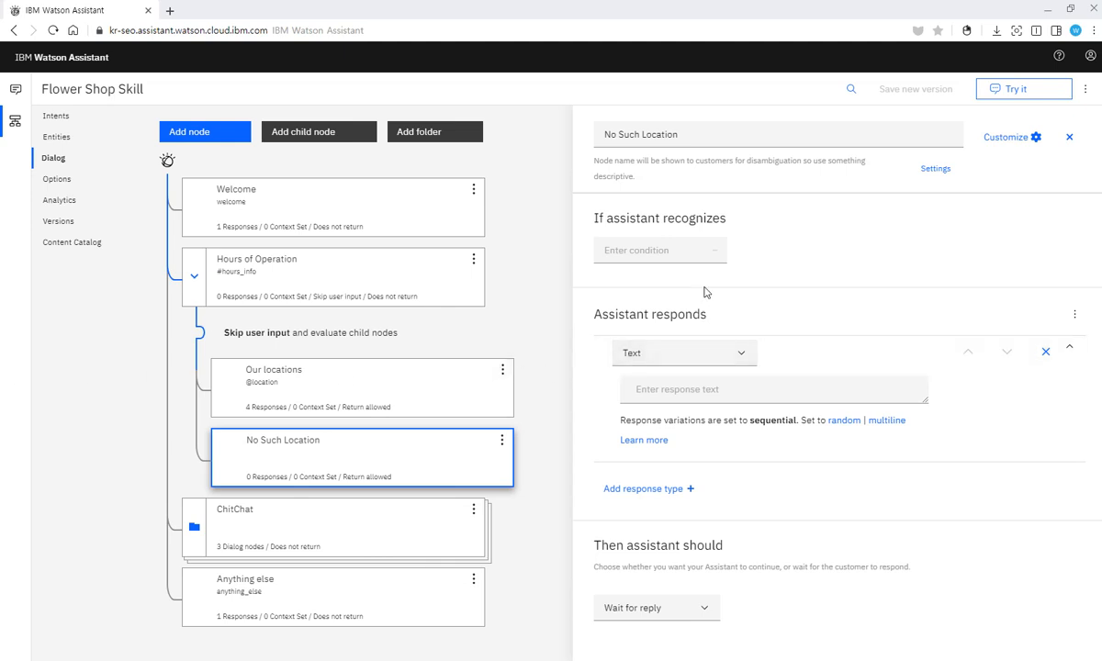
pyautogui.click(652, 256)
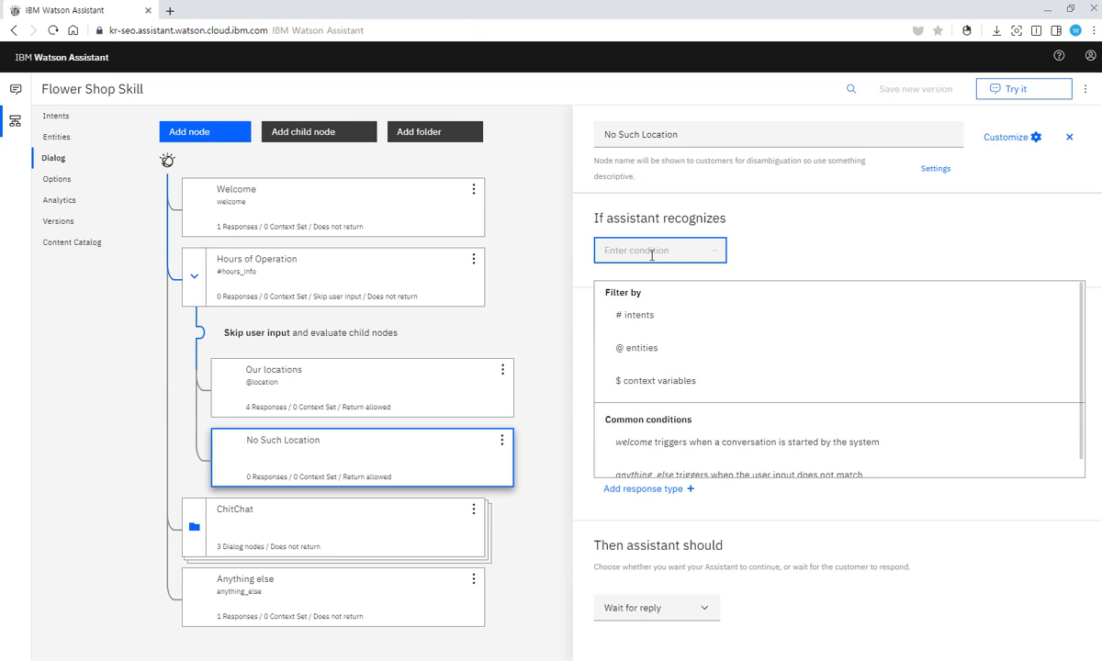
pyautogui.write('@sys')
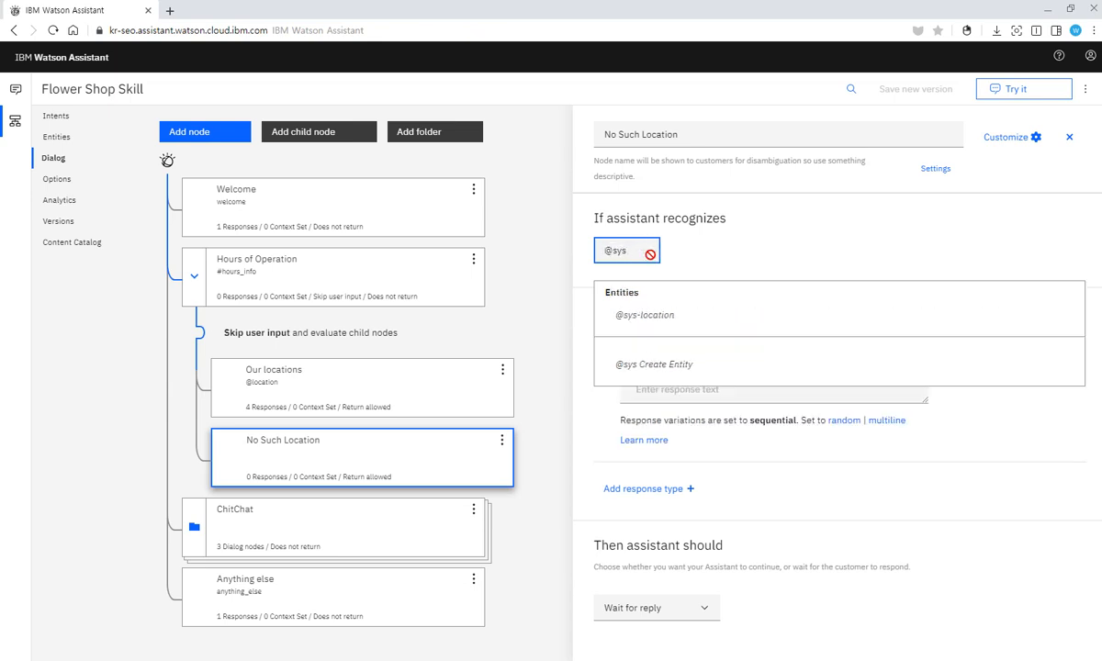
pyautogui.click(652, 315)
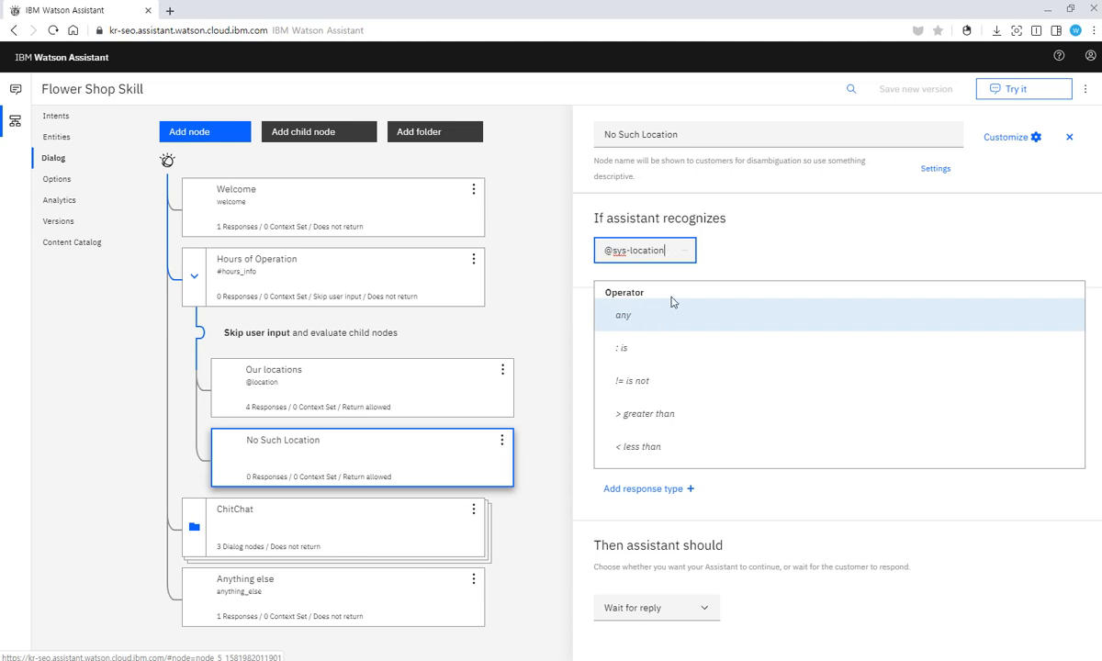
pyautogui.click(668, 305)
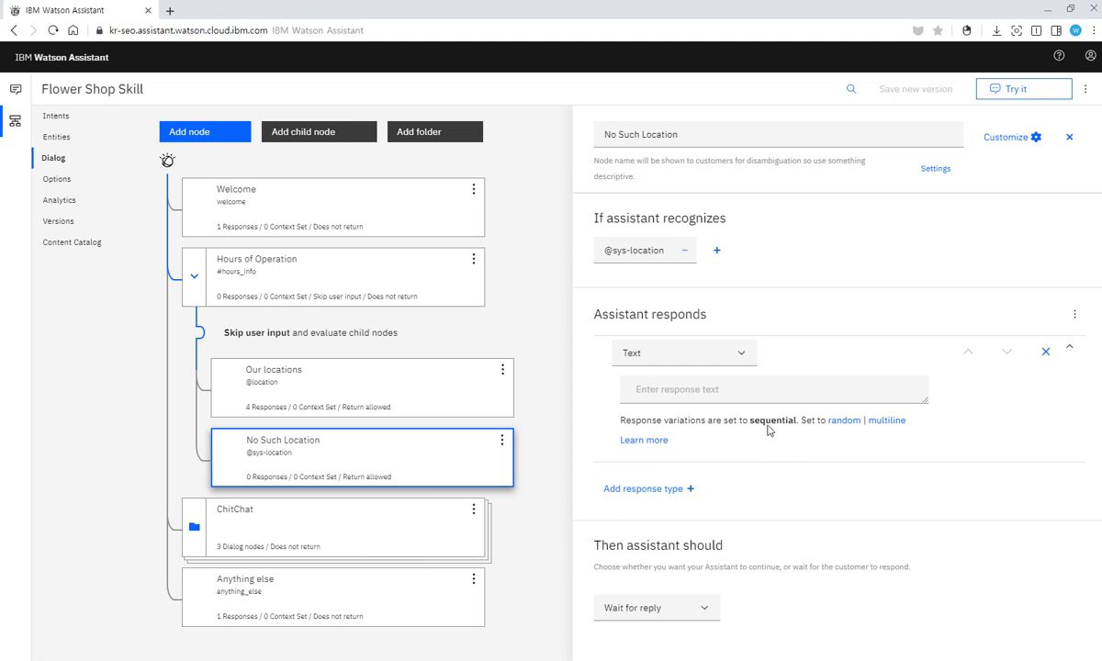
pyautogui.click(670, 389)
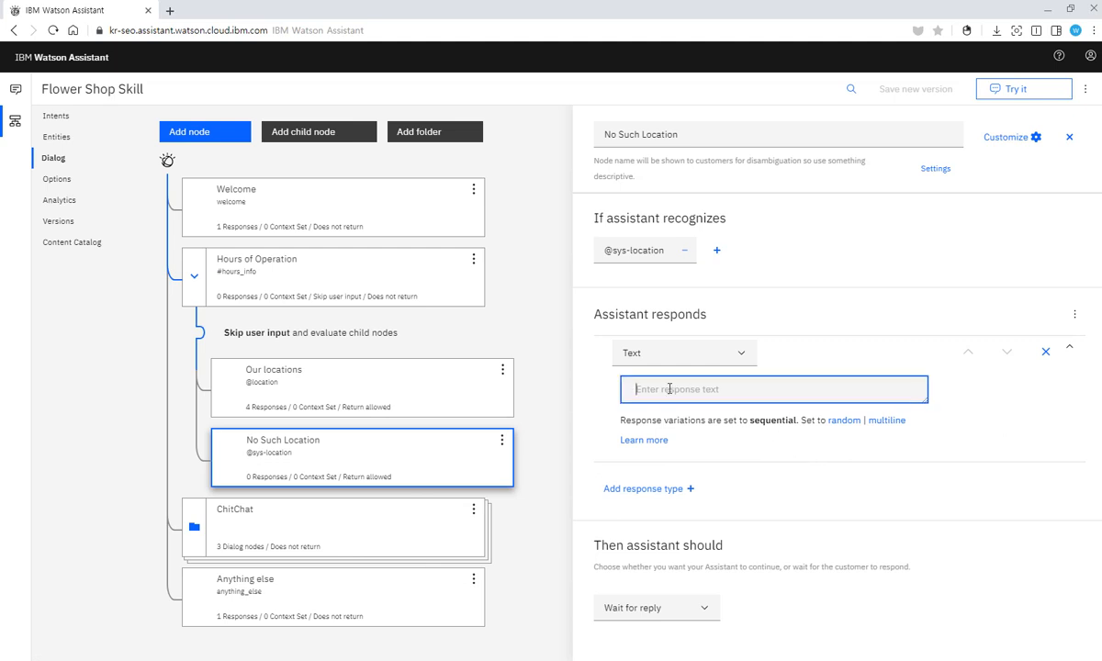
pyautogui.write("Unfortunately, we don't have ")
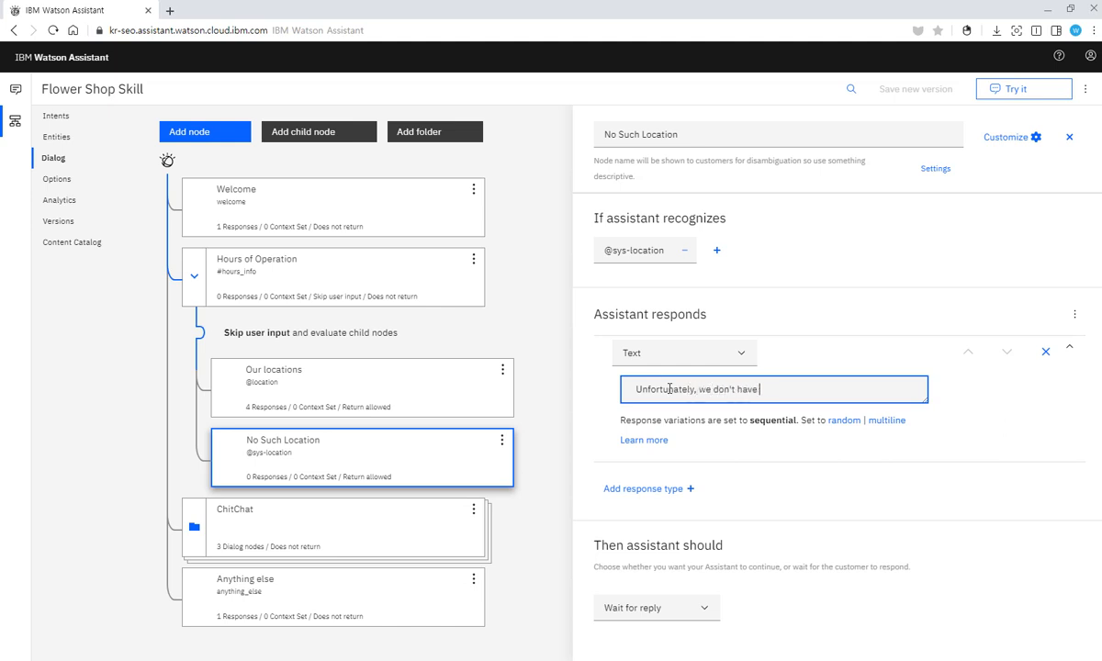
pyautogui.write('a store in @sys-location. :-( To d')
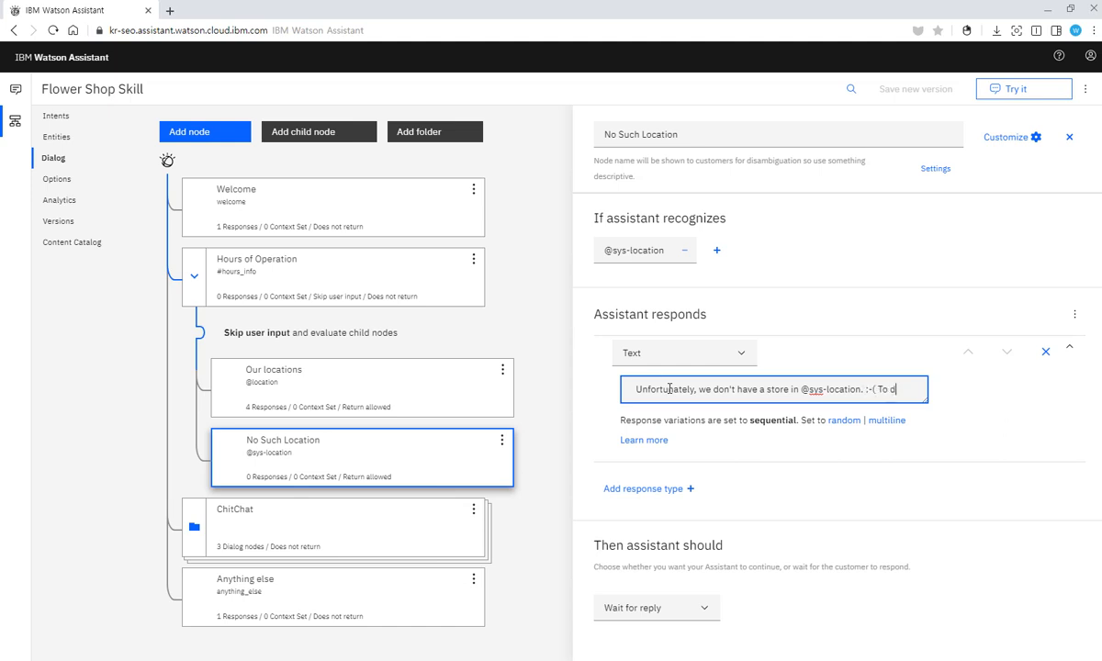
pyautogui.write('ate, we have')
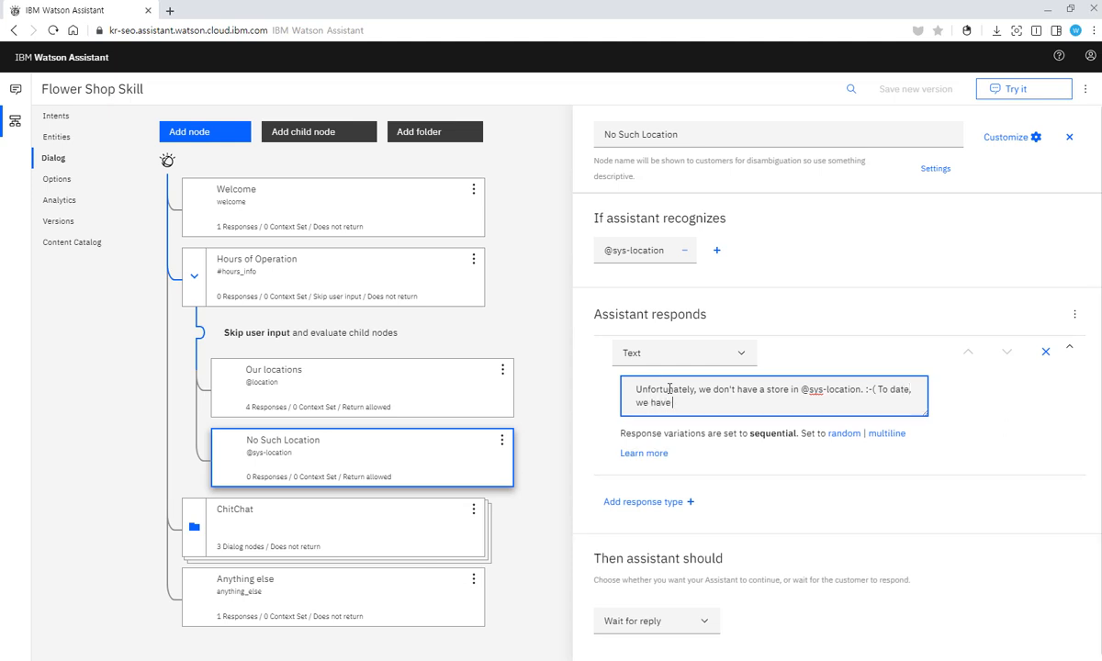
pyautogui.write(' stores in Toronto, Montreal, Calgary')
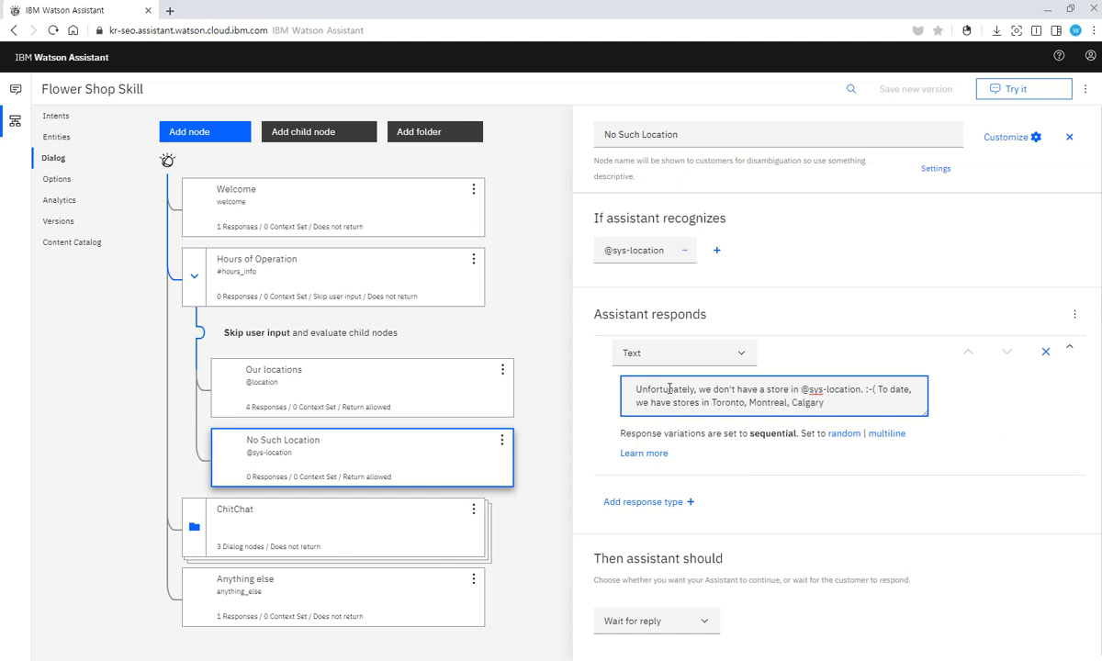
pyautogui.write(', and van')
pyautogui.press('BackSpace')
pyautogui.press('BackSpace')
pyautogui.press('BackSpace')
pyautogui.write('Vancouver.')
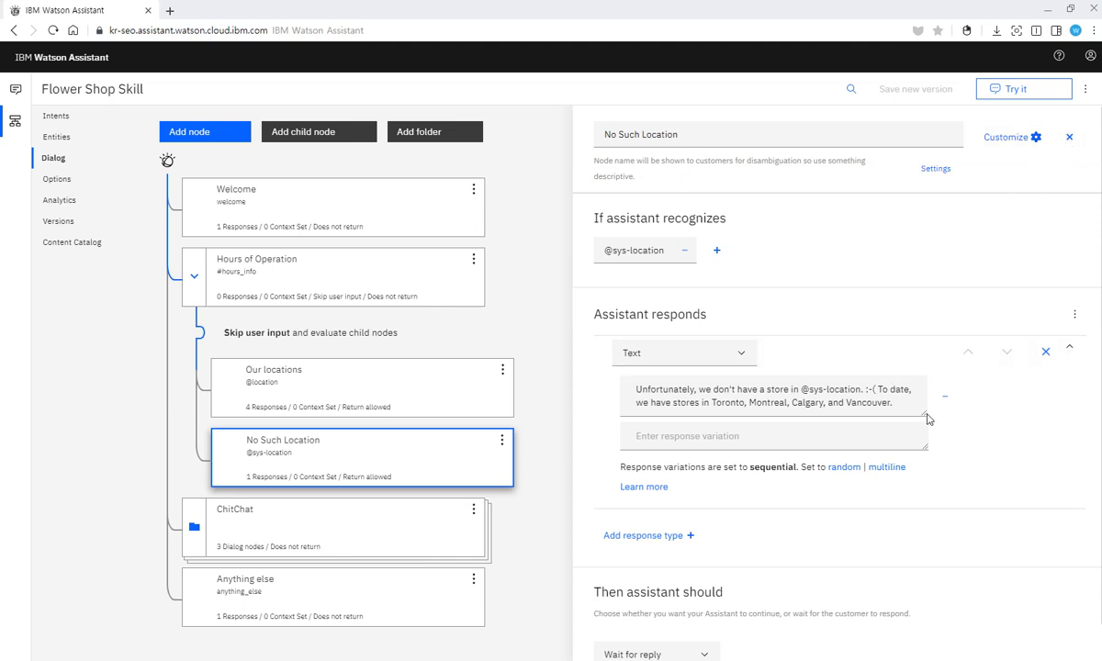
pyautogui.scroll(-1, 1001, 437)
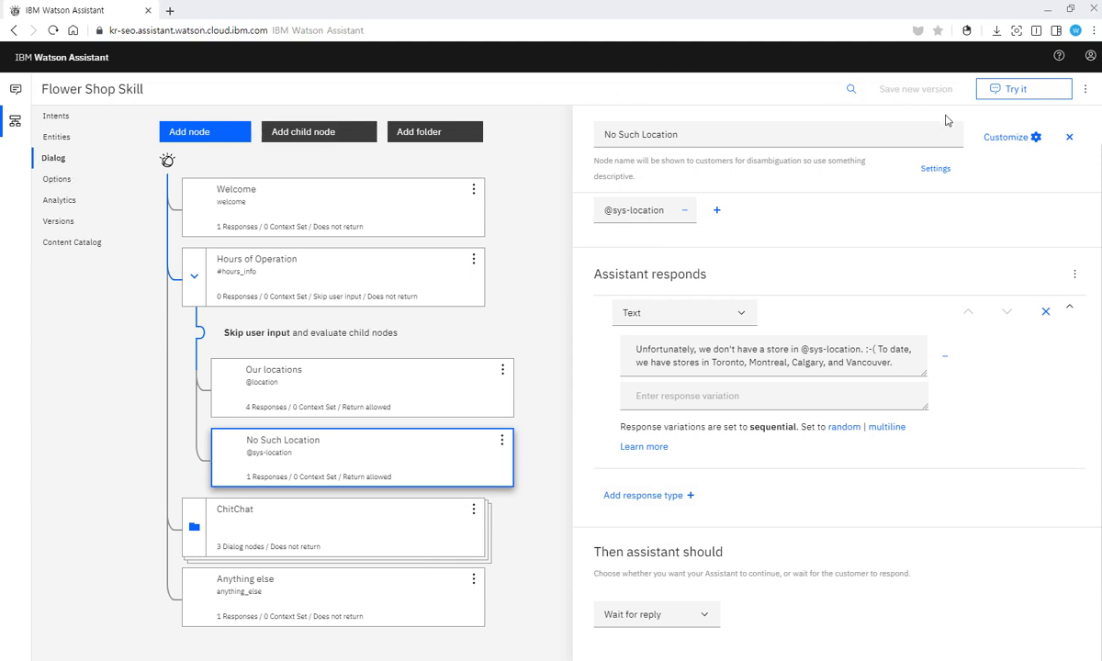
pyautogui.click(1068, 139)
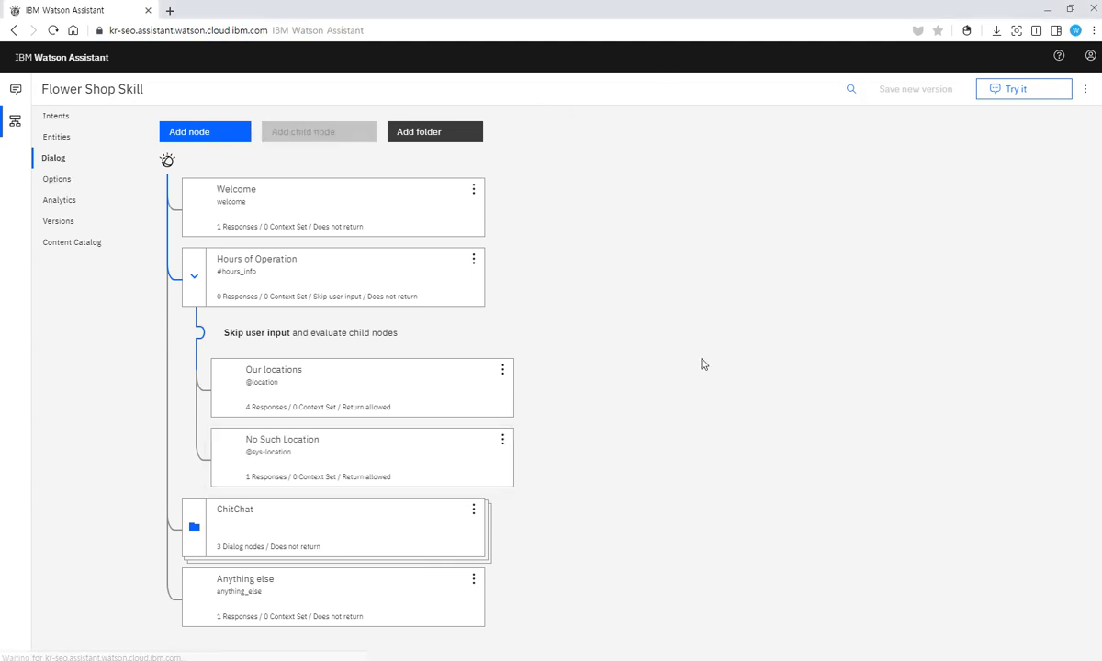
# Add a node directly below the No Such Location node and name it "Location Not Provided".
pyautogui.click(502, 443)
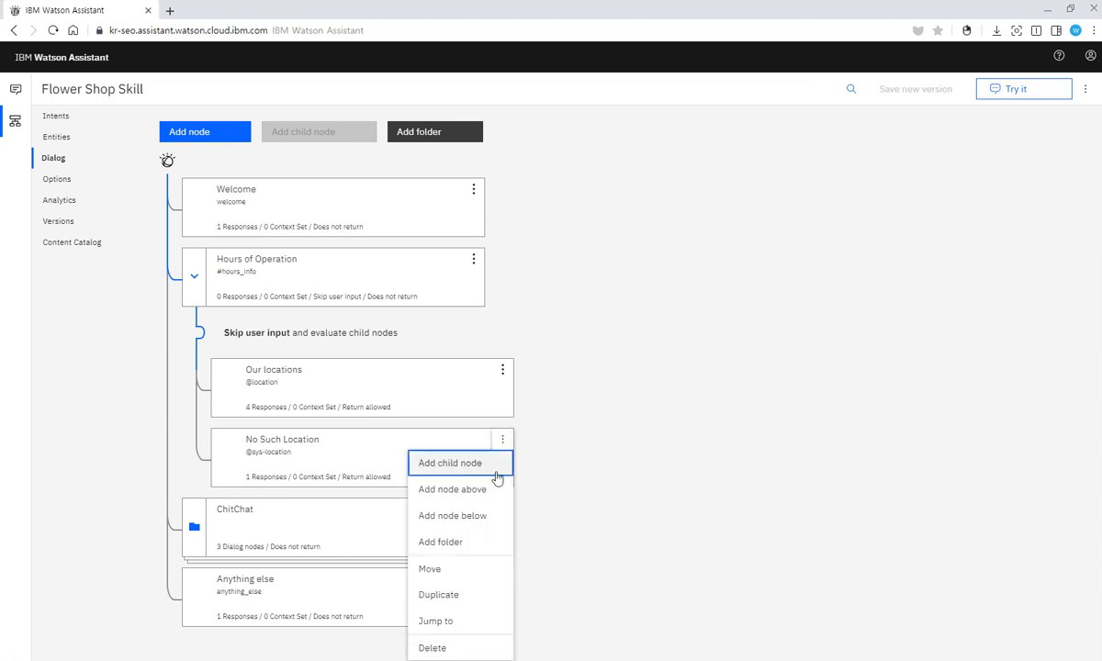
pyautogui.click(475, 523)
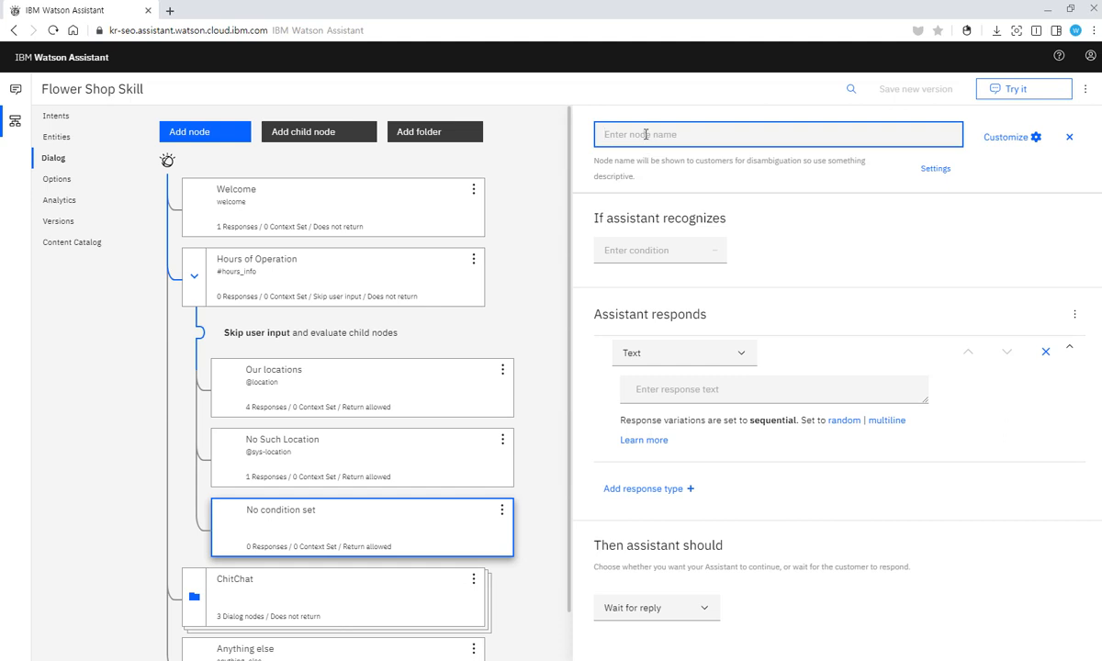
pyautogui.write('Location Not Provided')
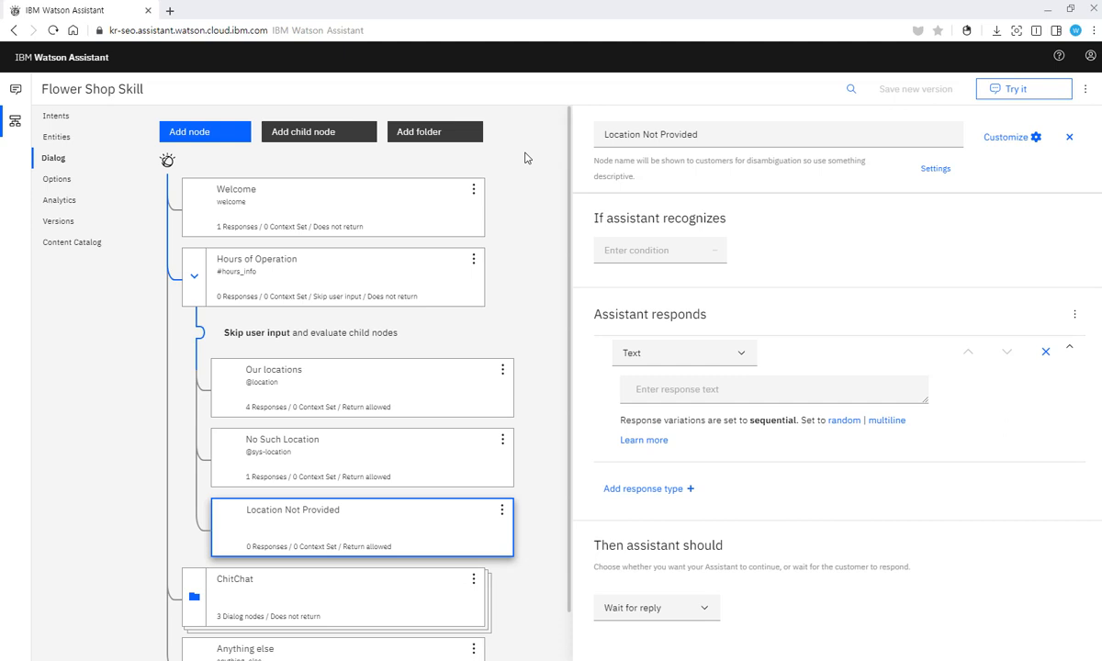
pyautogui.click(693, 390)
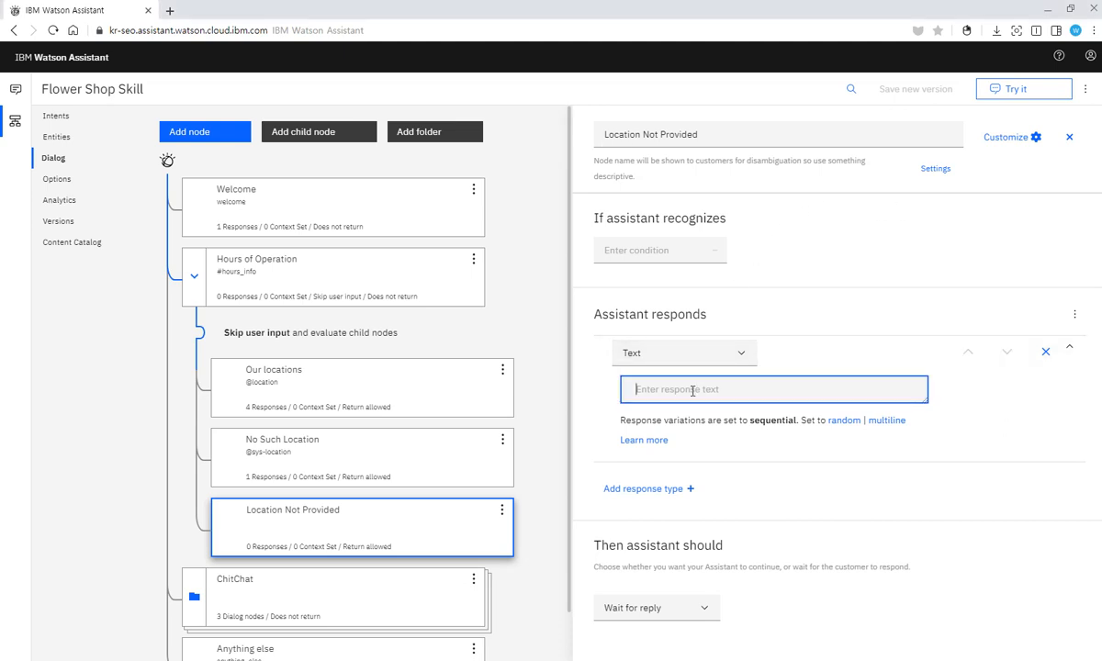
pyautogui.write('Our hours of operations are listed o')
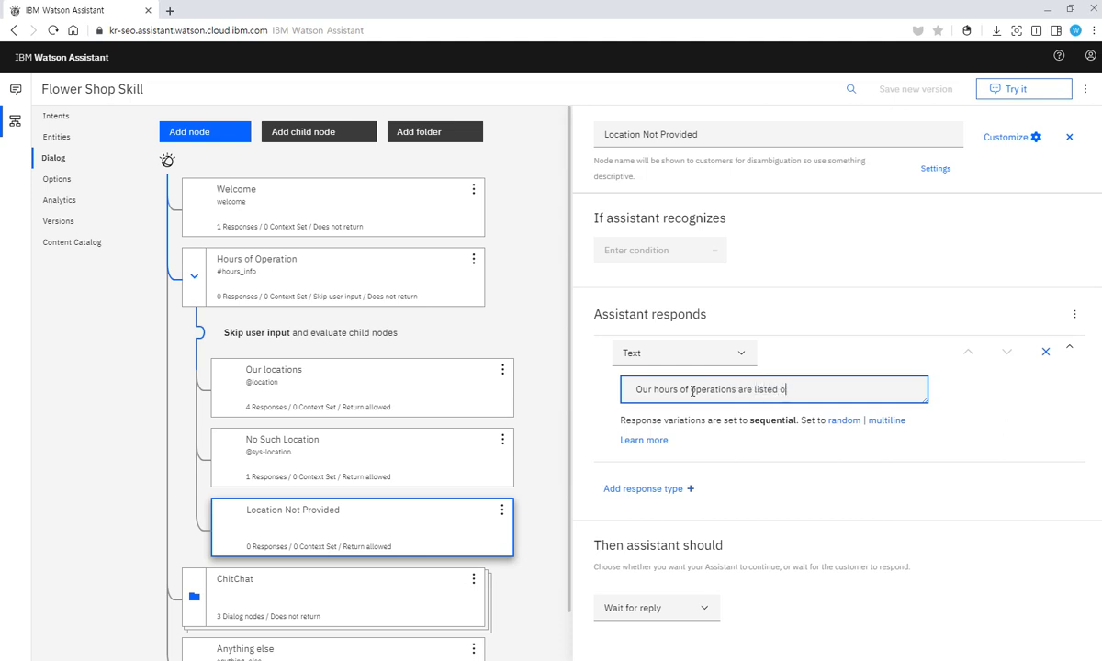
pyautogui.write('n <ahref=https://example.o')
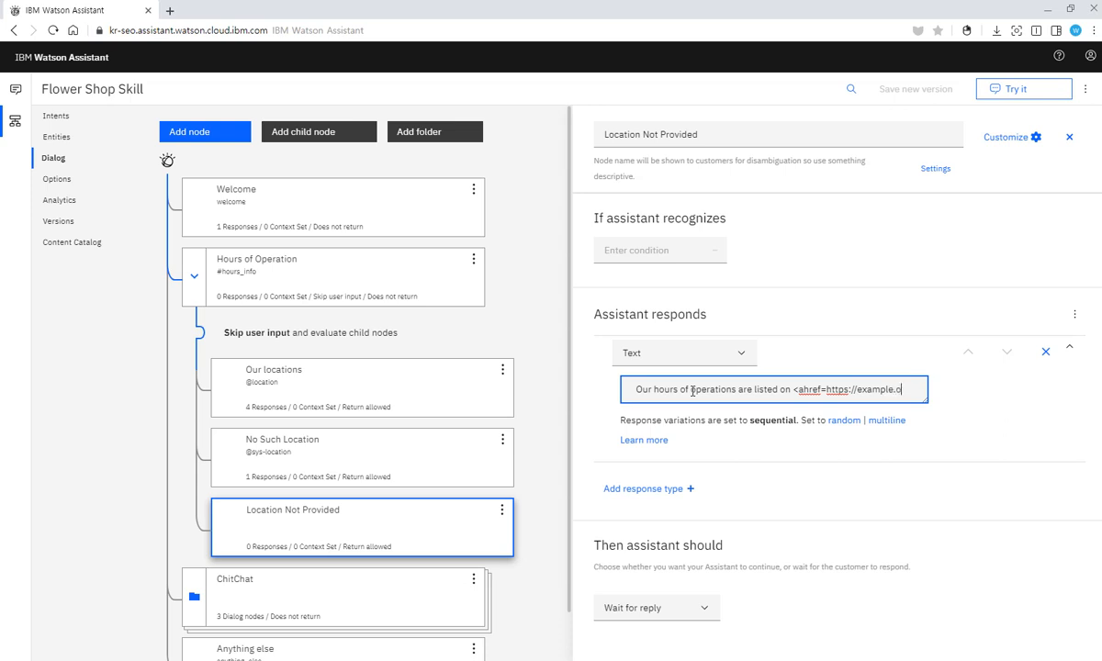
pyautogui.write('rg/hours')
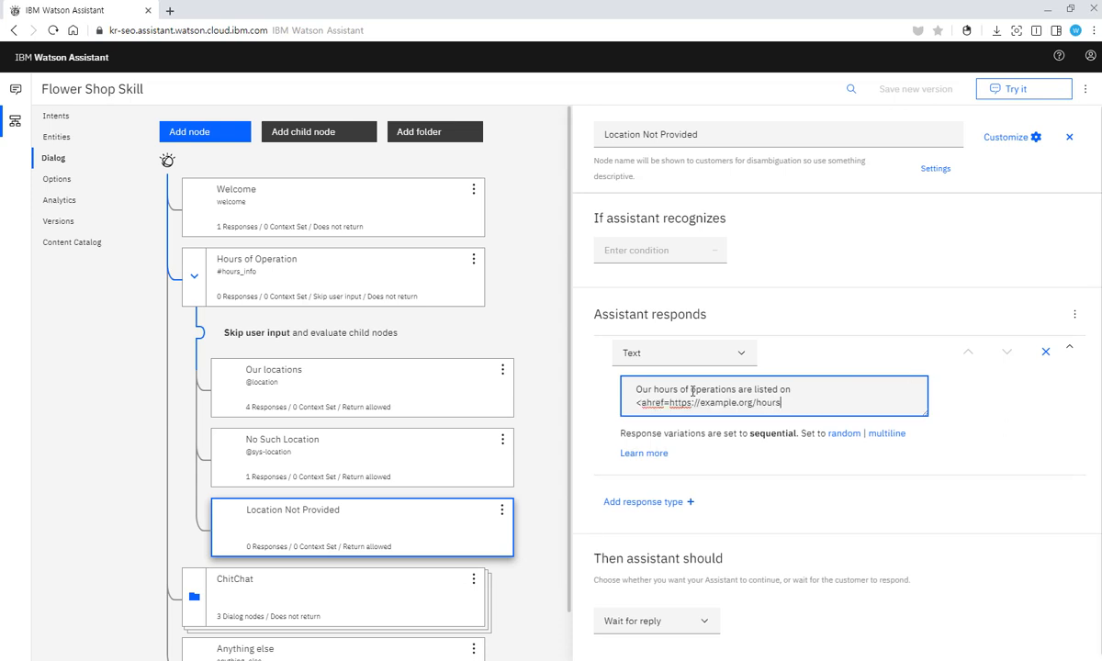
pyautogui.write('/">our Hours page</a>.')
pyautogui.click(1071, 138)
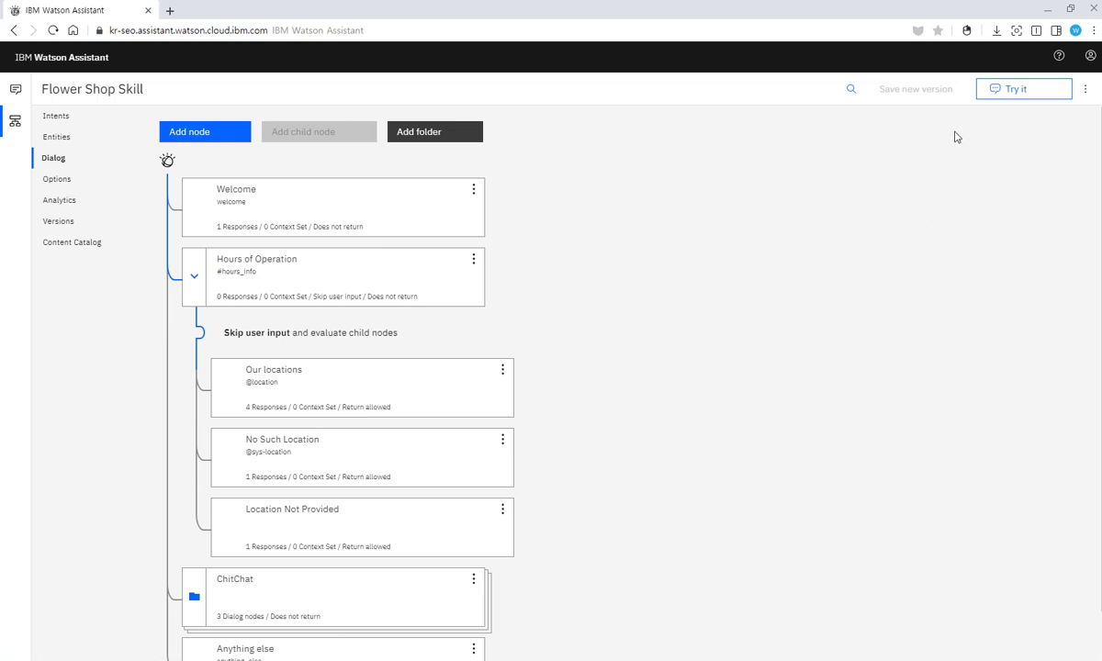
# Clear the previous test conversation and ask the assistant "What are you hours of operation in Toronto?".
pyautogui.click(1019, 96)
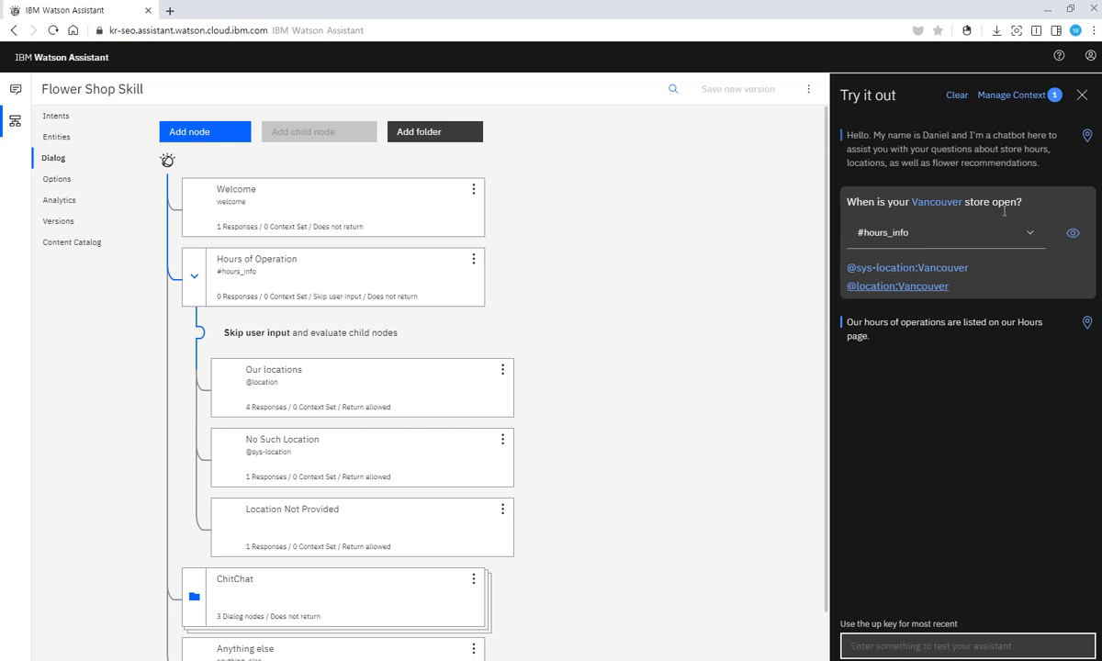
pyautogui.click(956, 96)
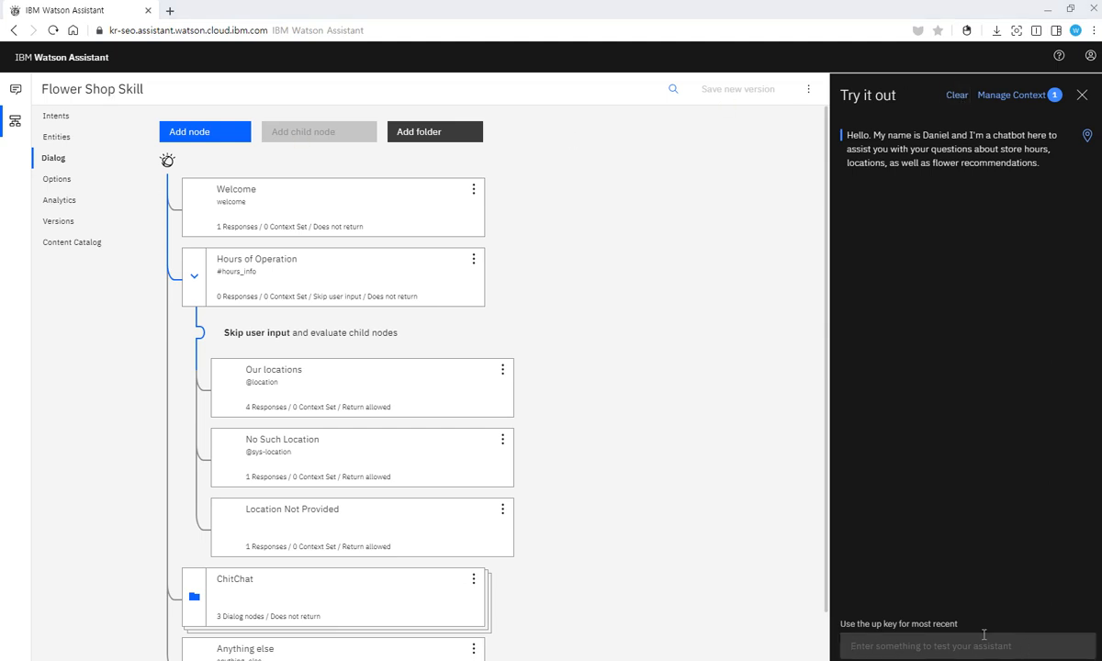
pyautogui.click(913, 646)
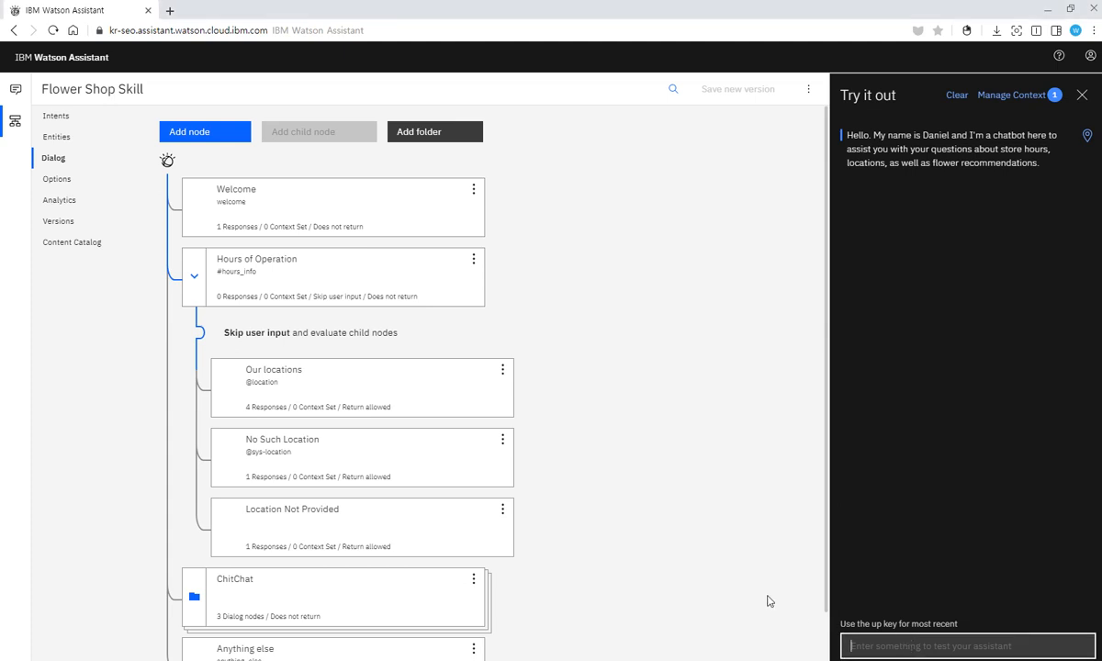
pyautogui.write('What a')
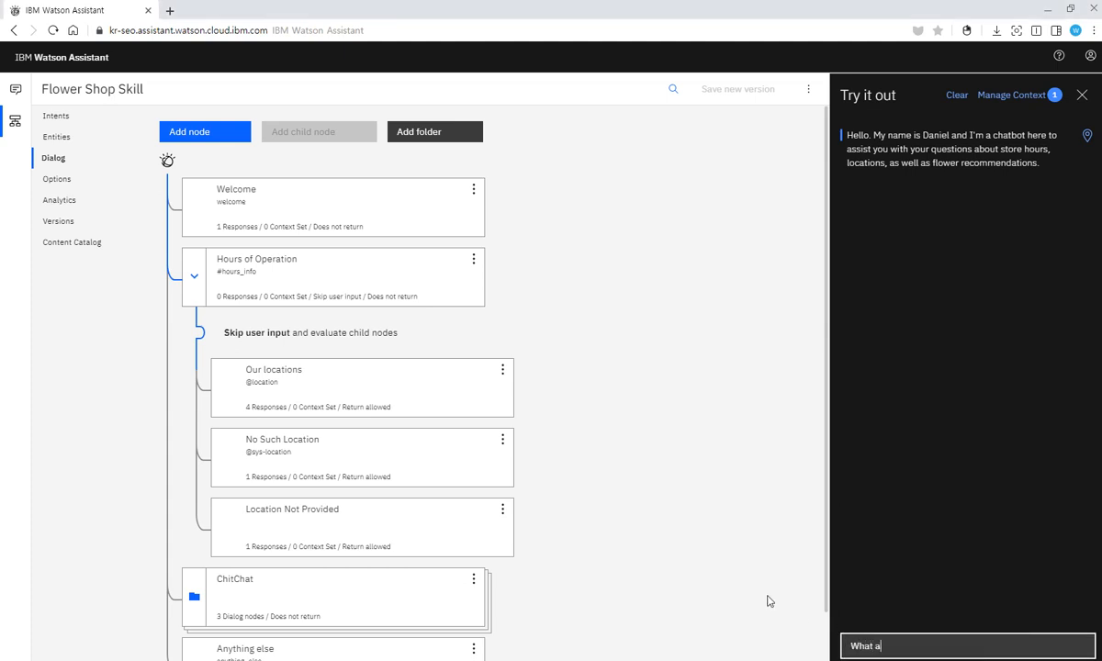
pyautogui.write('re you hours of operation i n')
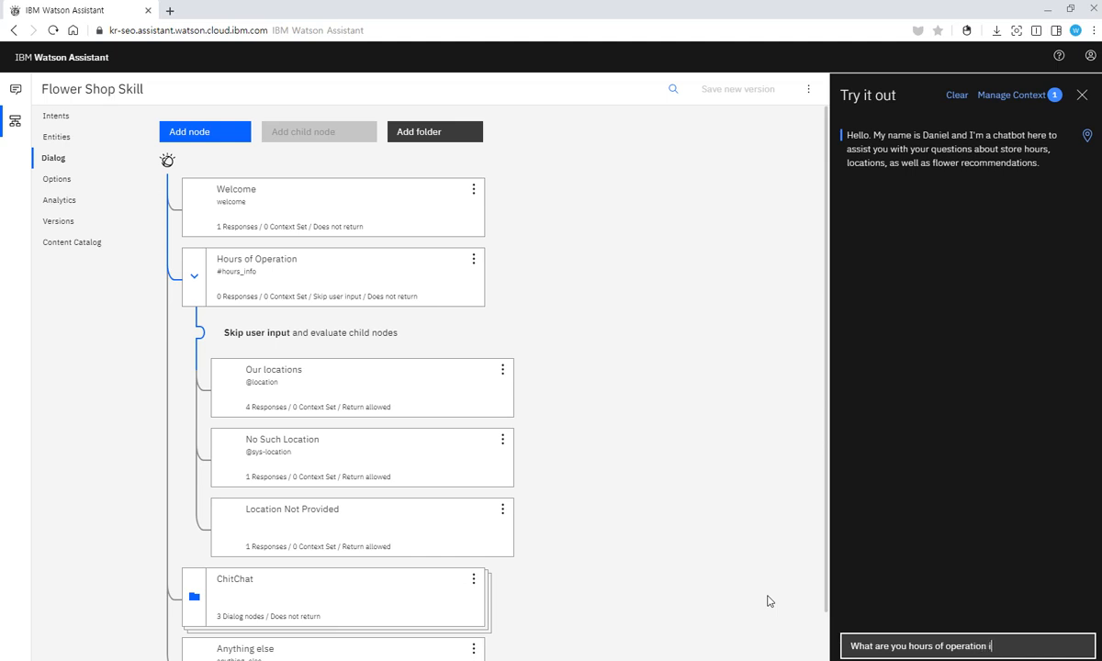
pyautogui.press('BackSpace')
pyautogui.press('BackSpace')
pyautogui.write('n Tor')
pyautogui.press('BackSpace')
pyautogui.write('rond')
pyautogui.press('BackSpace')
pyautogui.write('to')
pyautogui.press('Return')
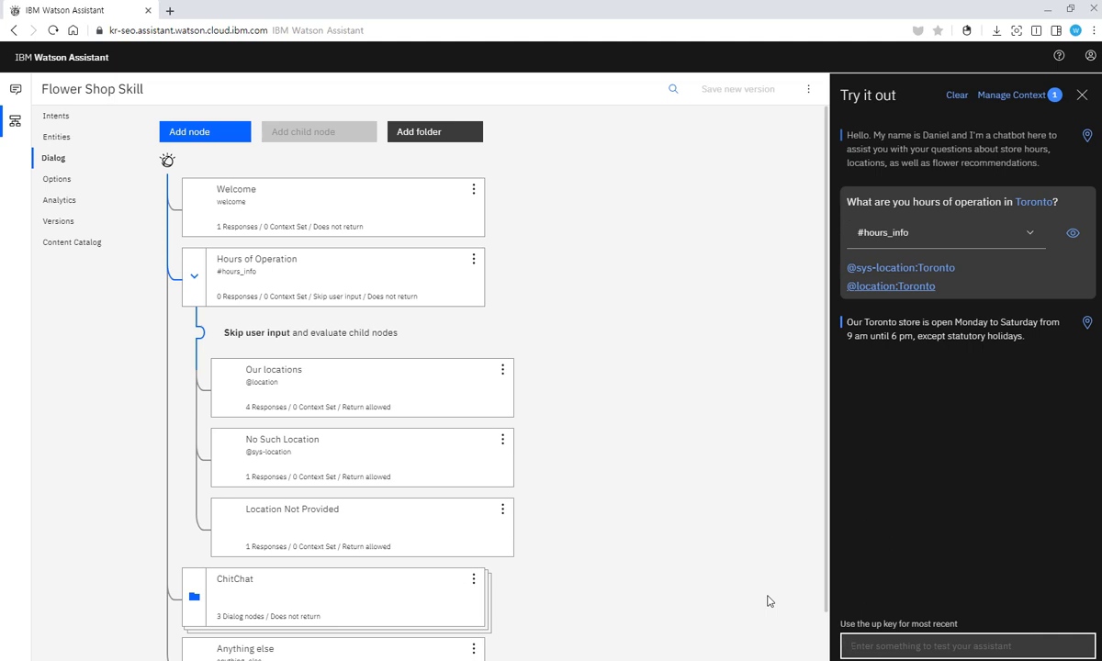
# Test the assistant with the question "What are your hours in Calgary?".
pyautogui.write('What')
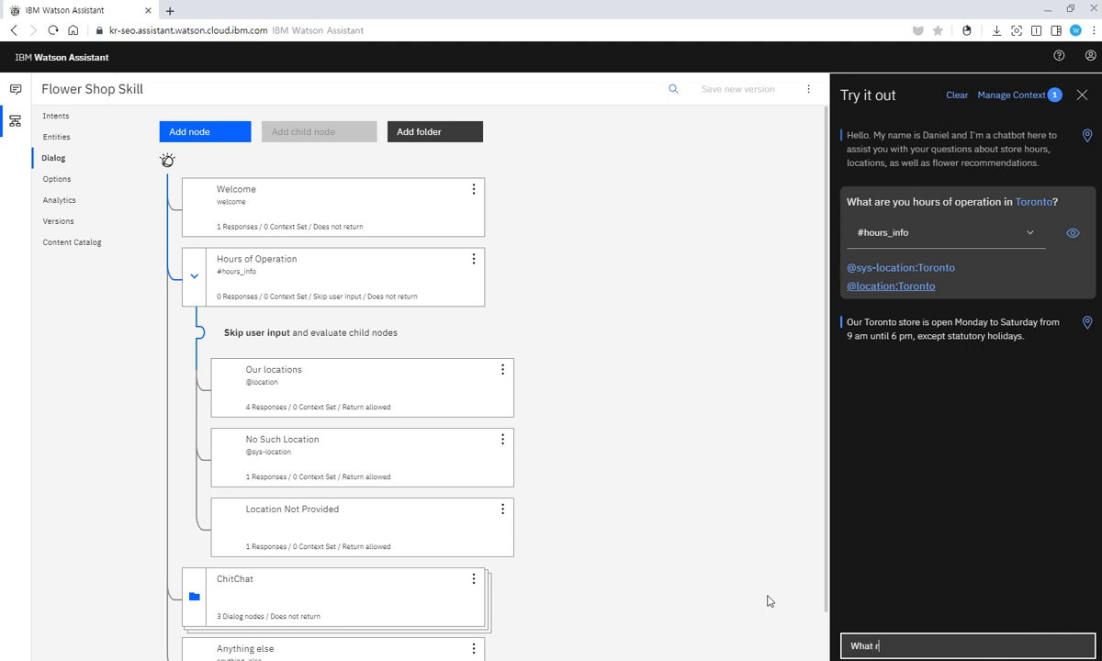
pyautogui.write(' are your hours in Caa')
pyautogui.press('BackSpace')
pyautogui.write('lgary?')
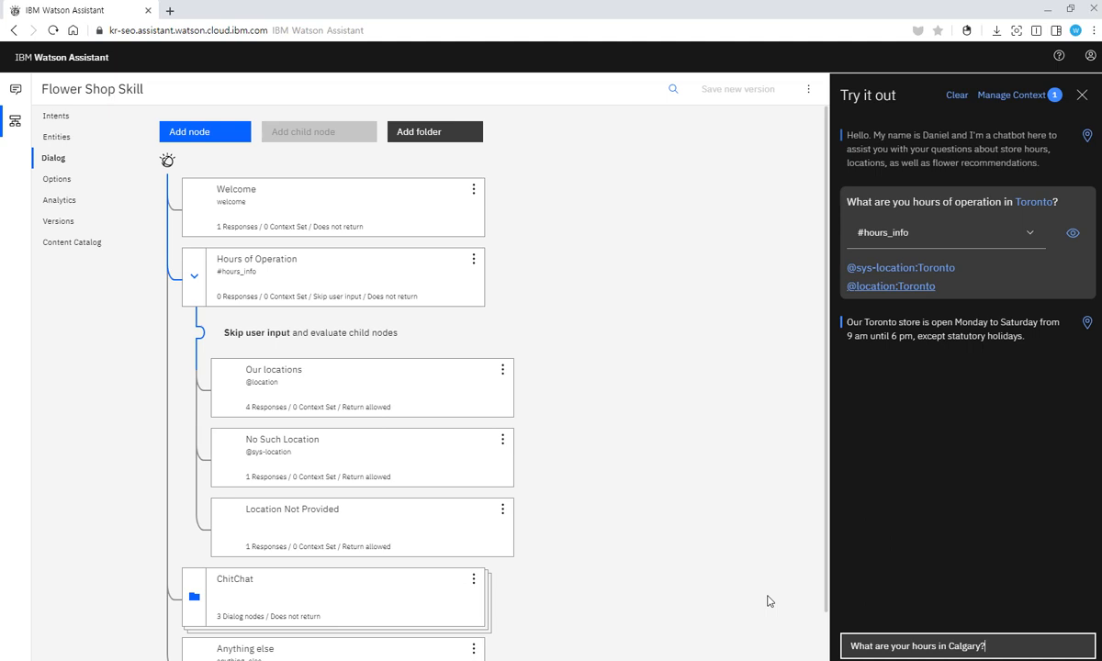
pyautogui.press('Return')
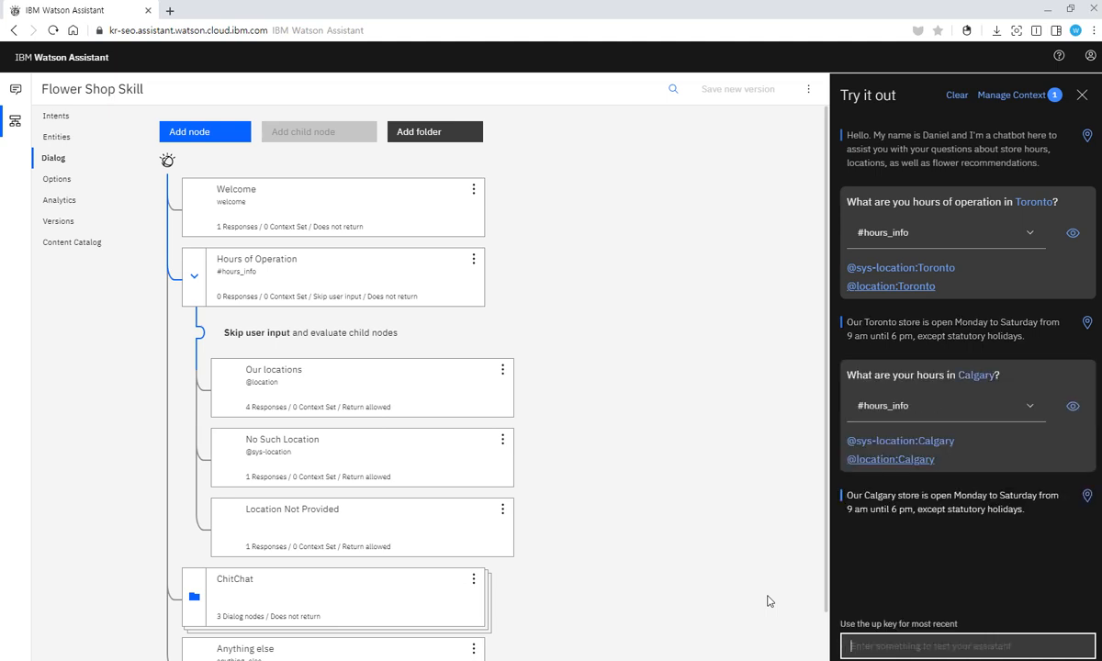
# Test the unsupported-location handling by asking "What are your hours in Seattle?".
pyautogui.write('What ')
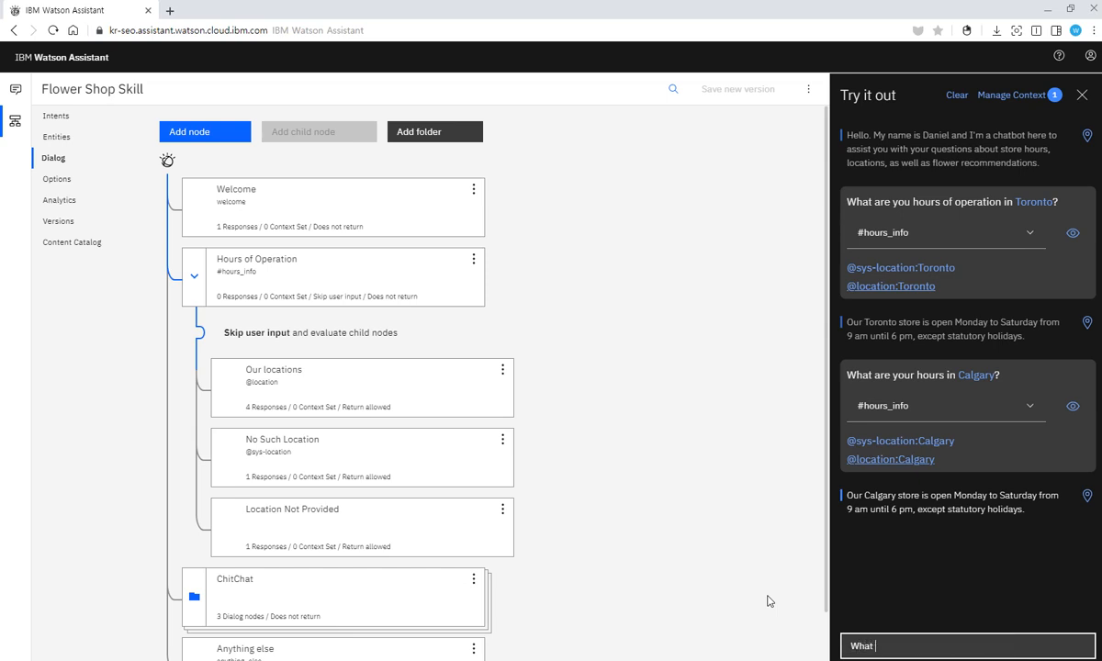
pyautogui.write('are your hours of')
pyautogui.press('BackSpace')
pyautogui.press('BackSpace')
pyautogui.press('BackSpace')
pyautogui.write('in Seattl')
pyautogui.press('BackSpace')
pyautogui.write('tle')
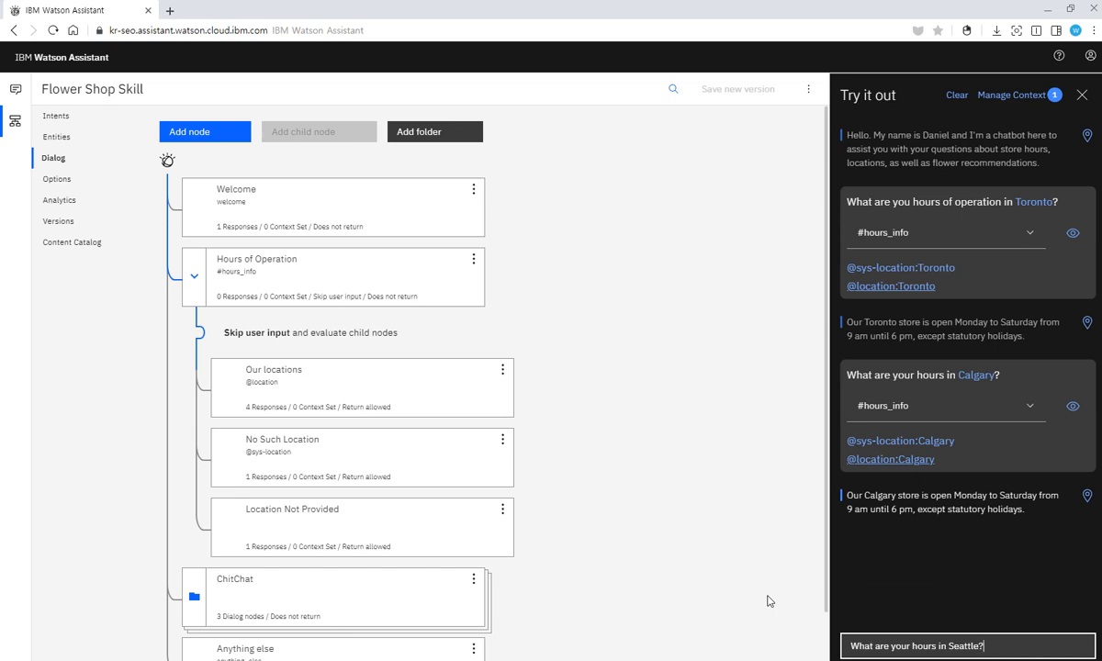
pyautogui.press('Return')
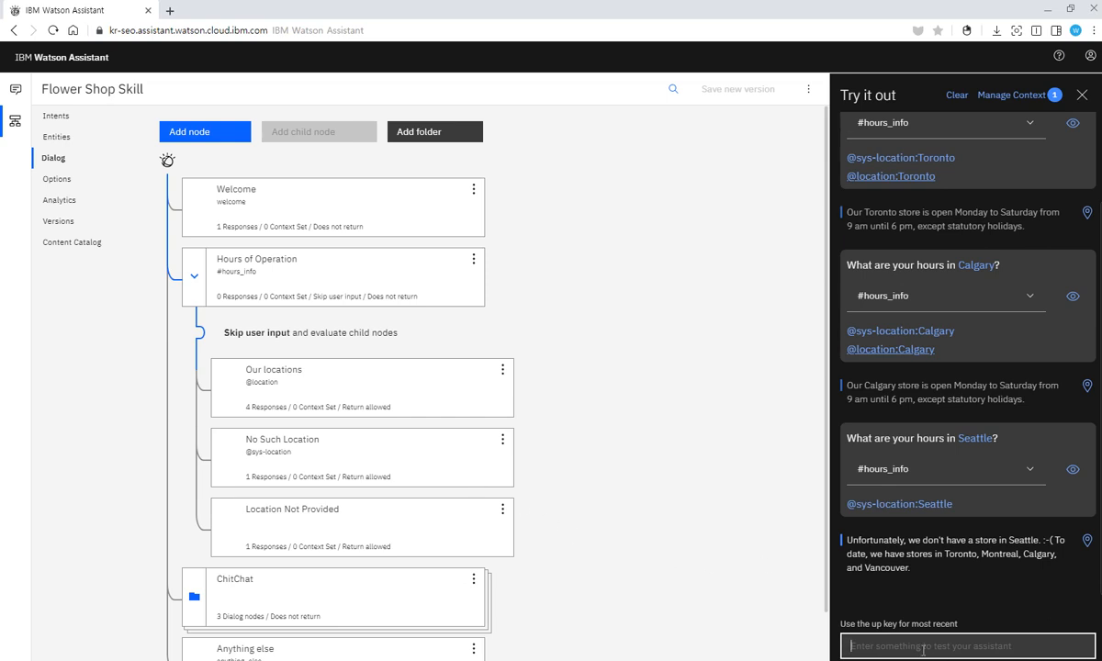
# Test the missing-location handling by asking "What are your hours of operation?" and read the error details for that message.
pyautogui.write('Whar')
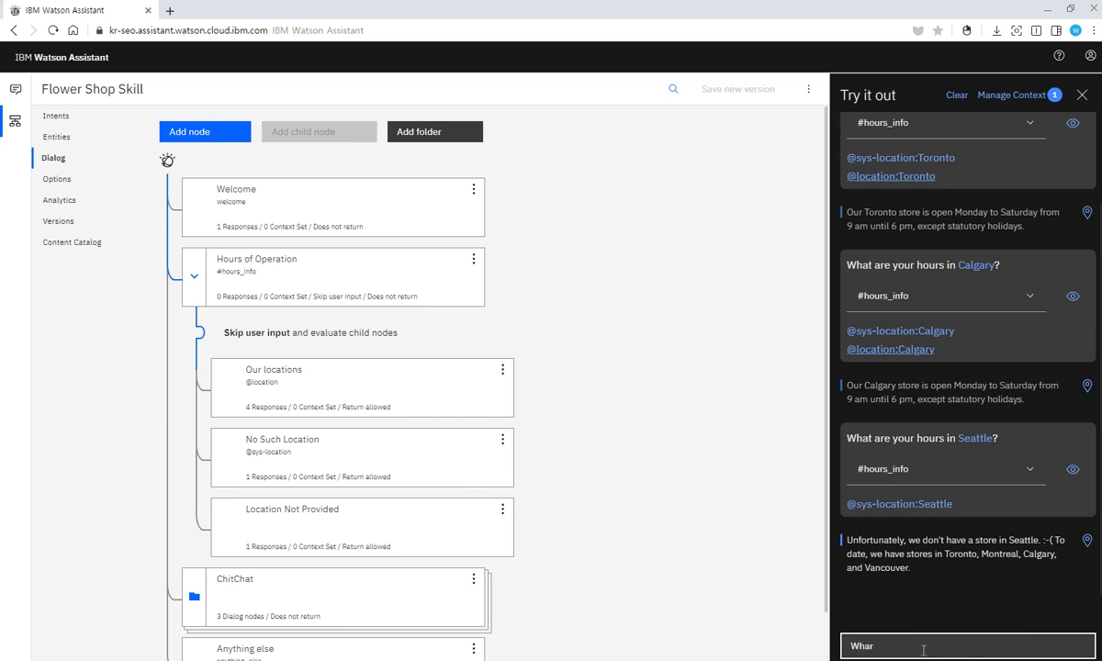
pyautogui.press('BackSpace')
pyautogui.write('t are your hours of operatoin')
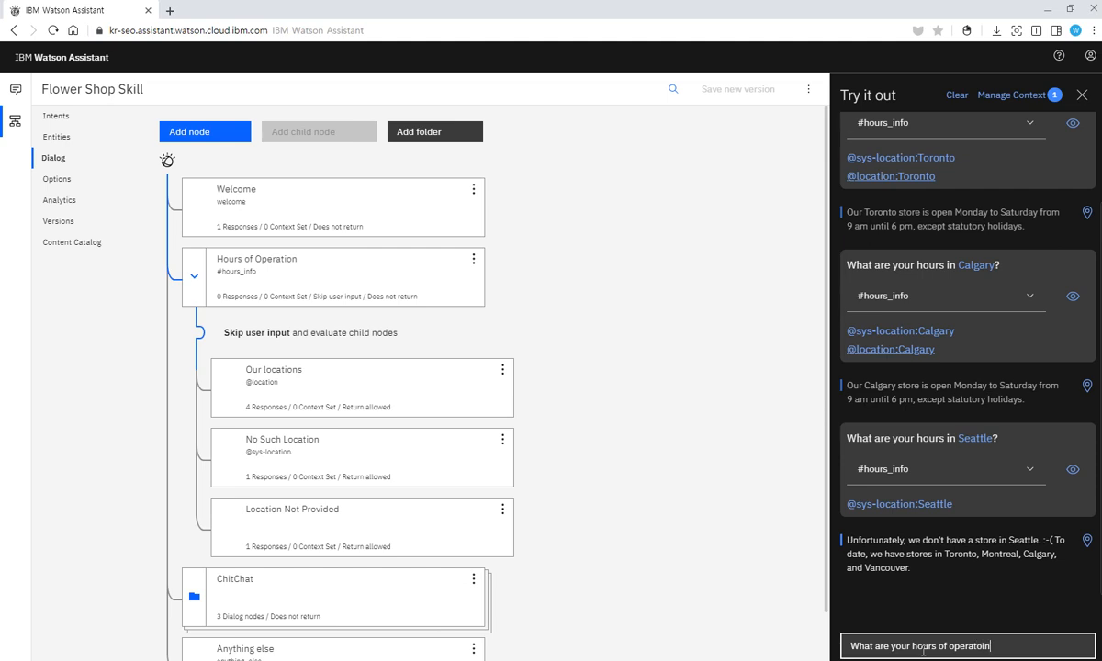
pyautogui.press('BackSpace')
pyautogui.press('BackSpace')
pyautogui.write('ion?')
pyautogui.press('Return')
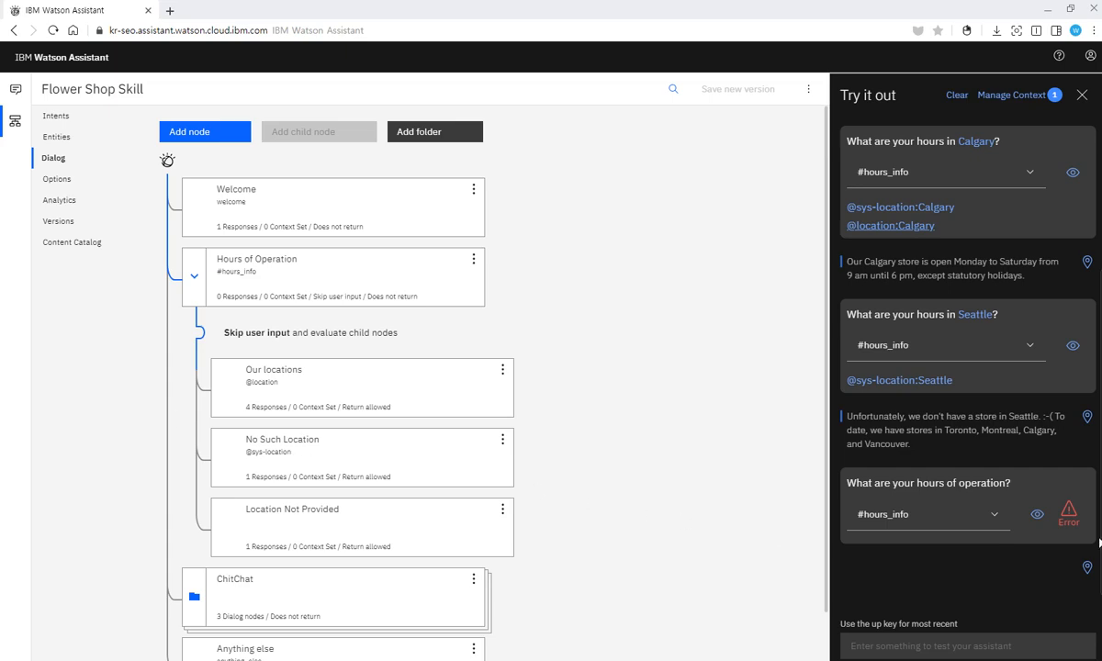
pyautogui.click(1068, 514)
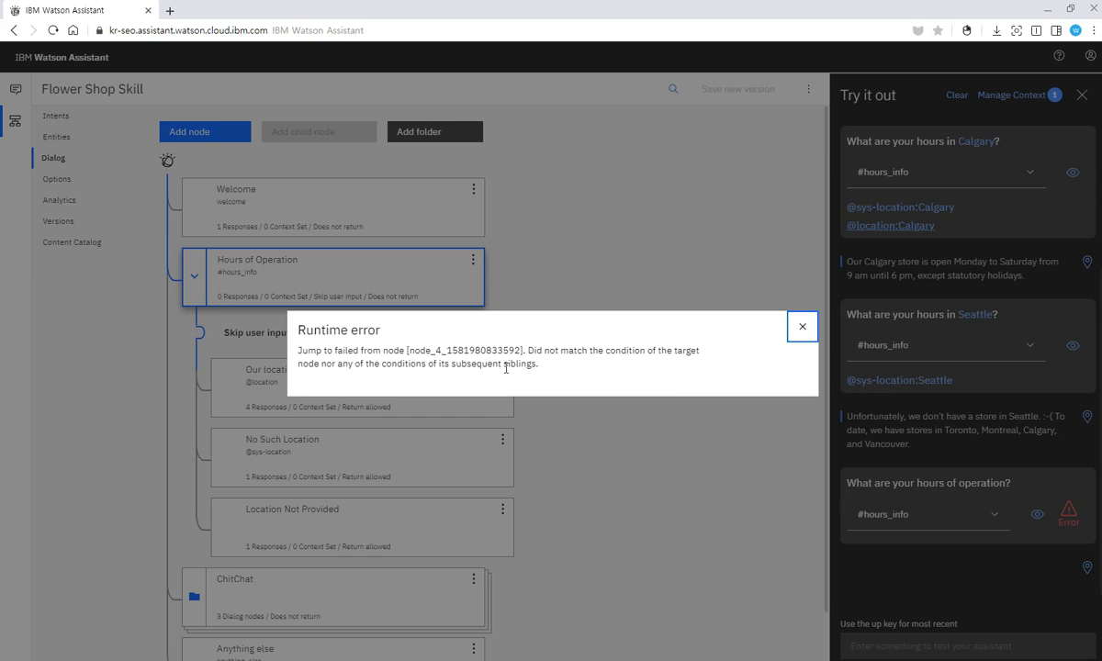
pyautogui.click(799, 327)
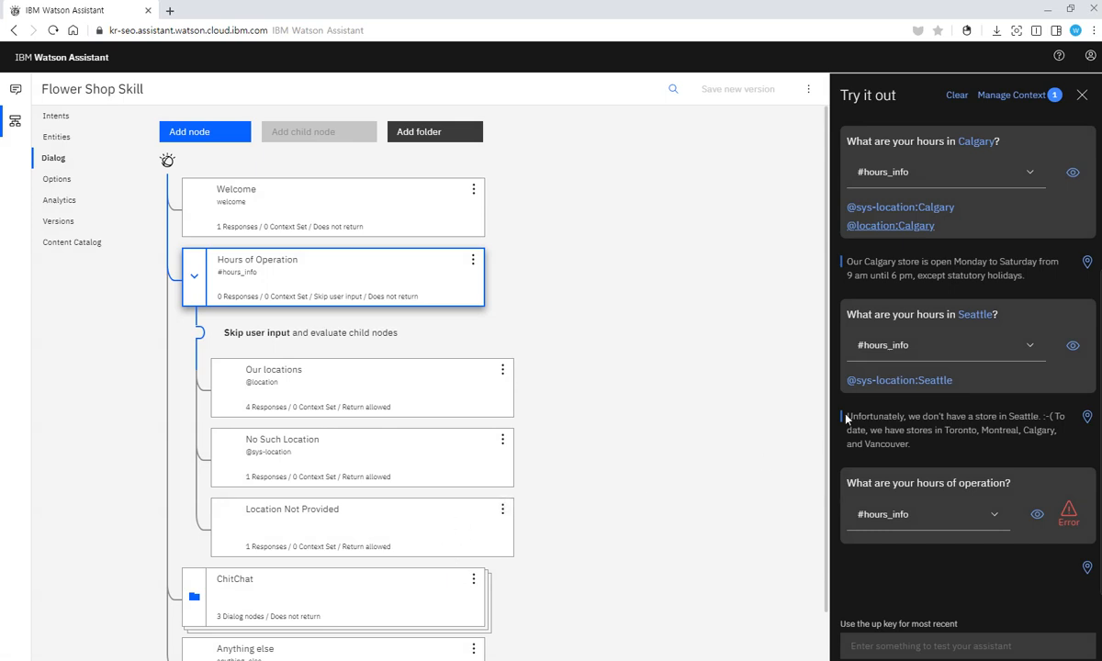
# Close the test conversation and open the Location Not Provided node for editing.
pyautogui.click(404, 511)
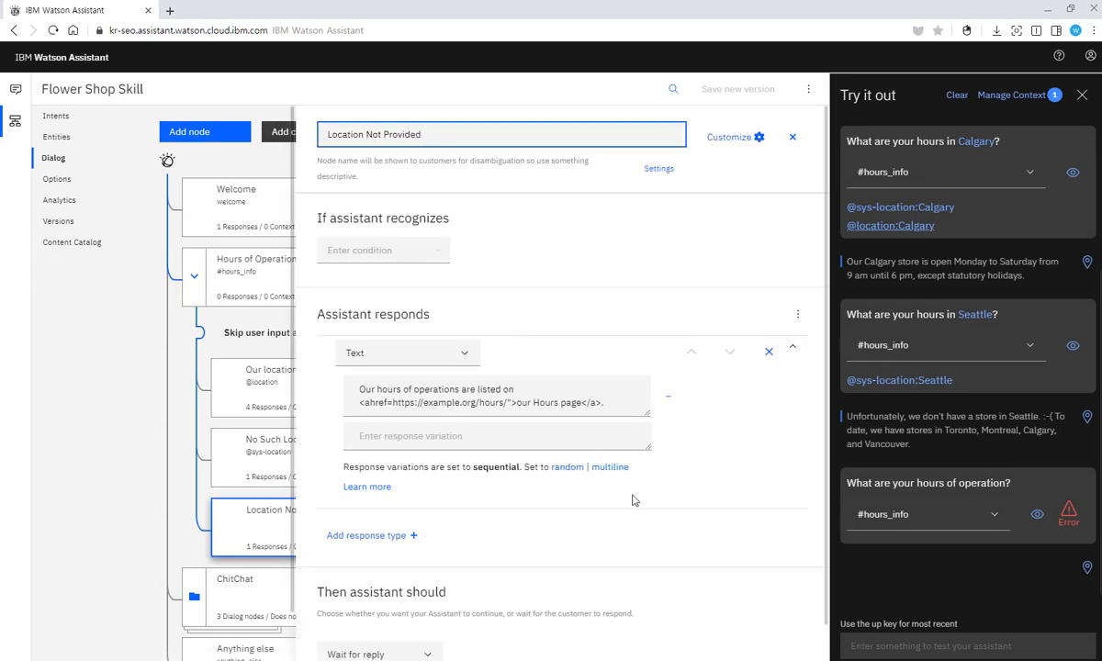
pyautogui.click(1082, 95)
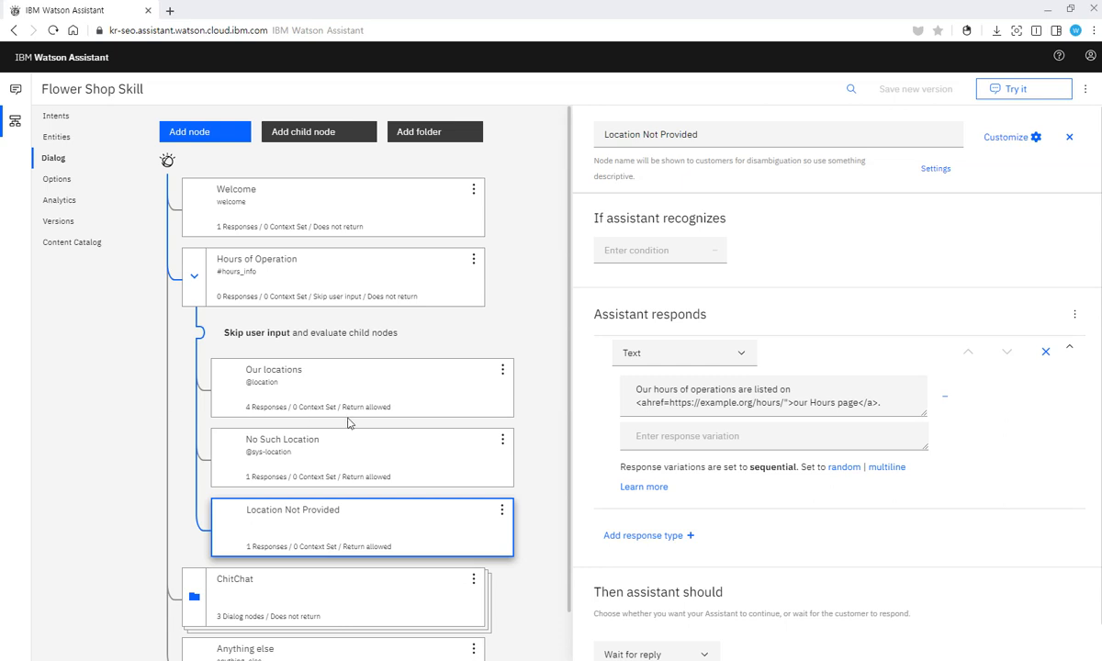
pyautogui.click(440, 534)
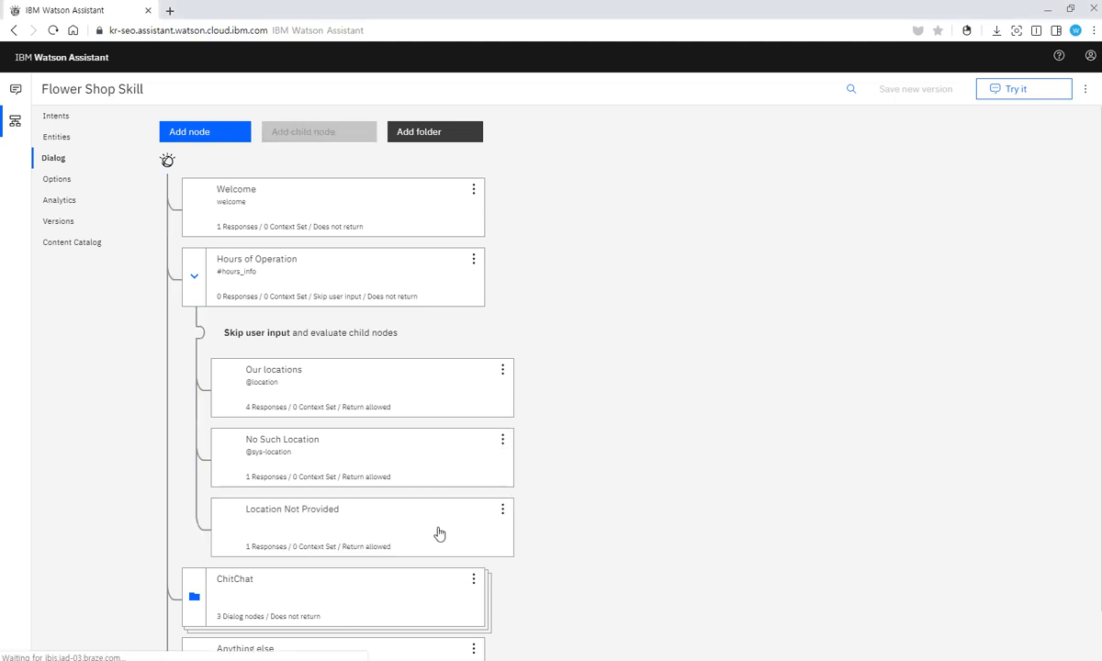
pyautogui.click(402, 522)
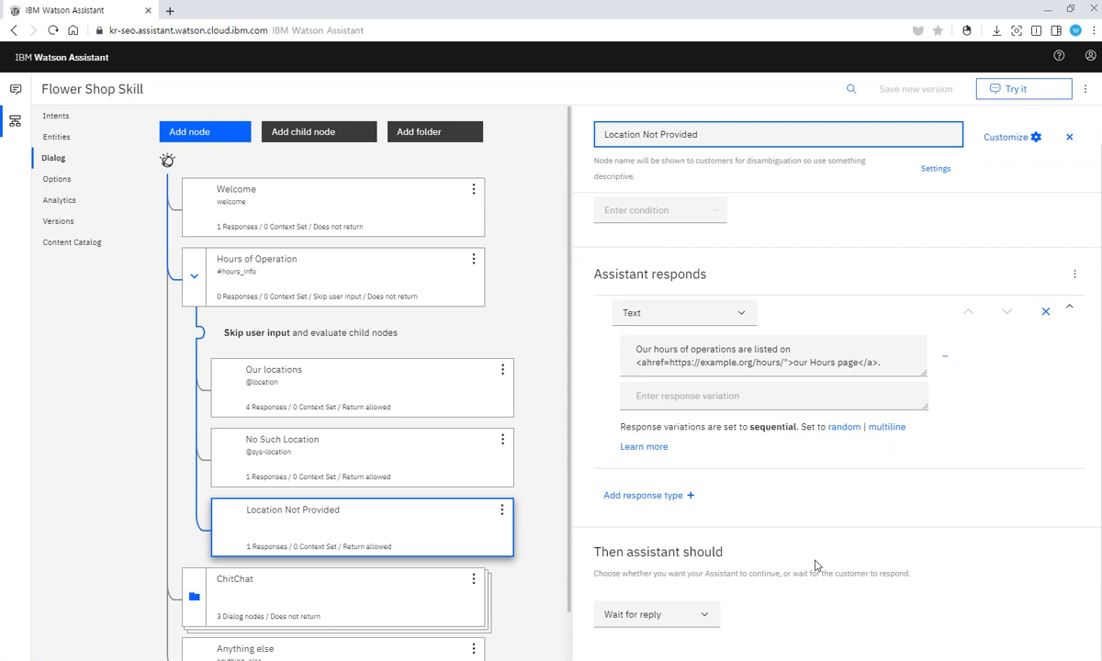
pyautogui.click(698, 615)
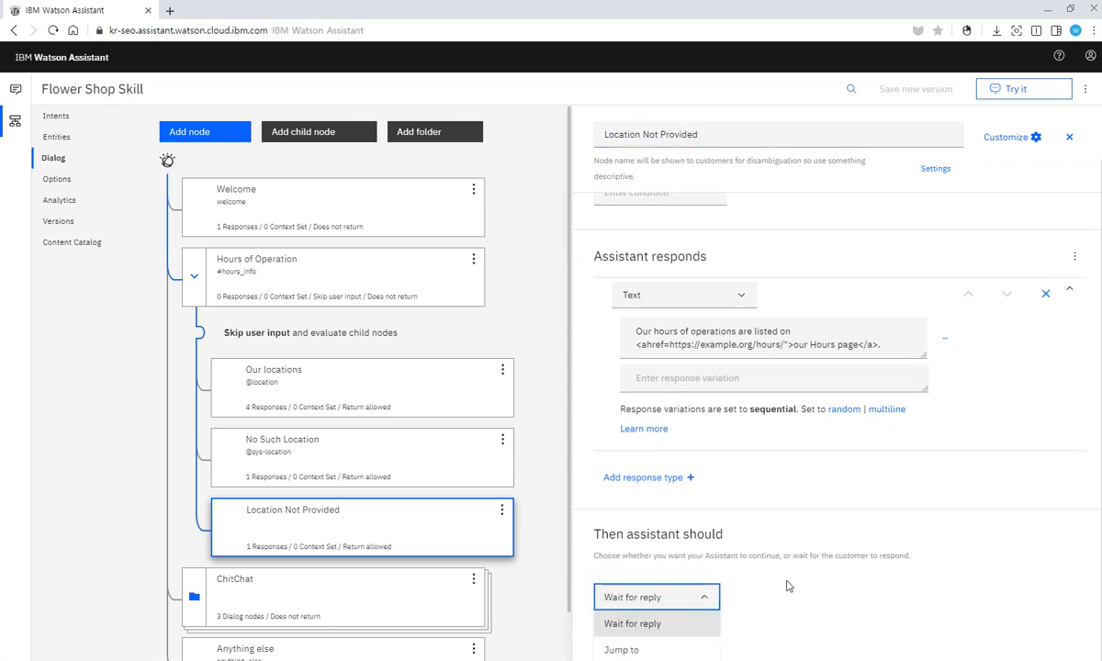
pyautogui.scroll(1, 787, 585)
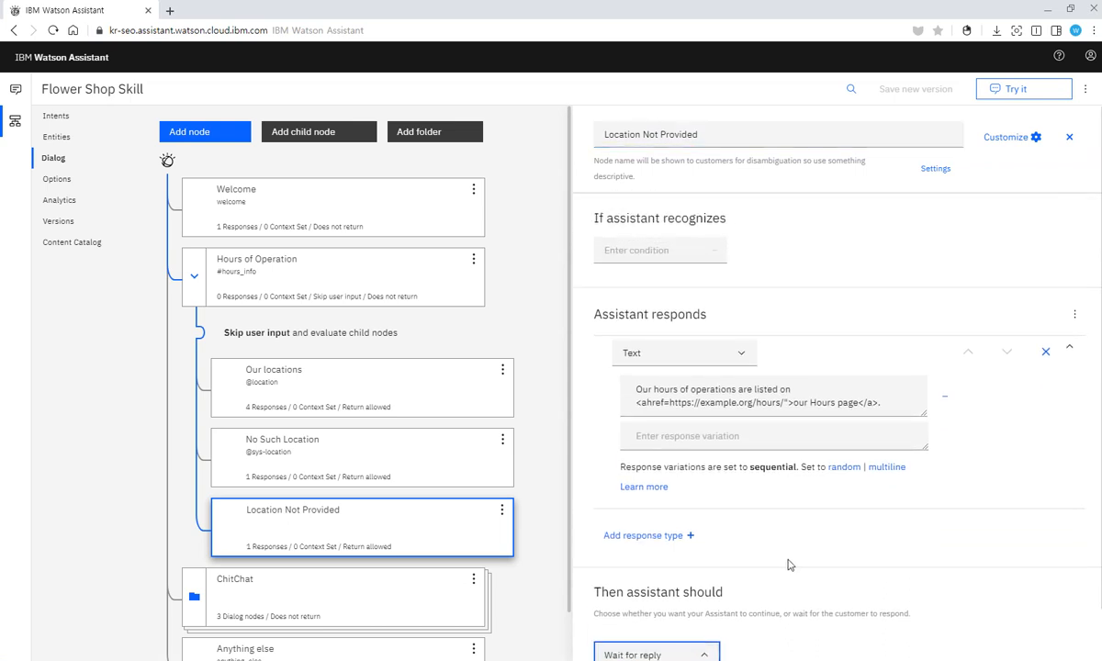
pyautogui.click(748, 355)
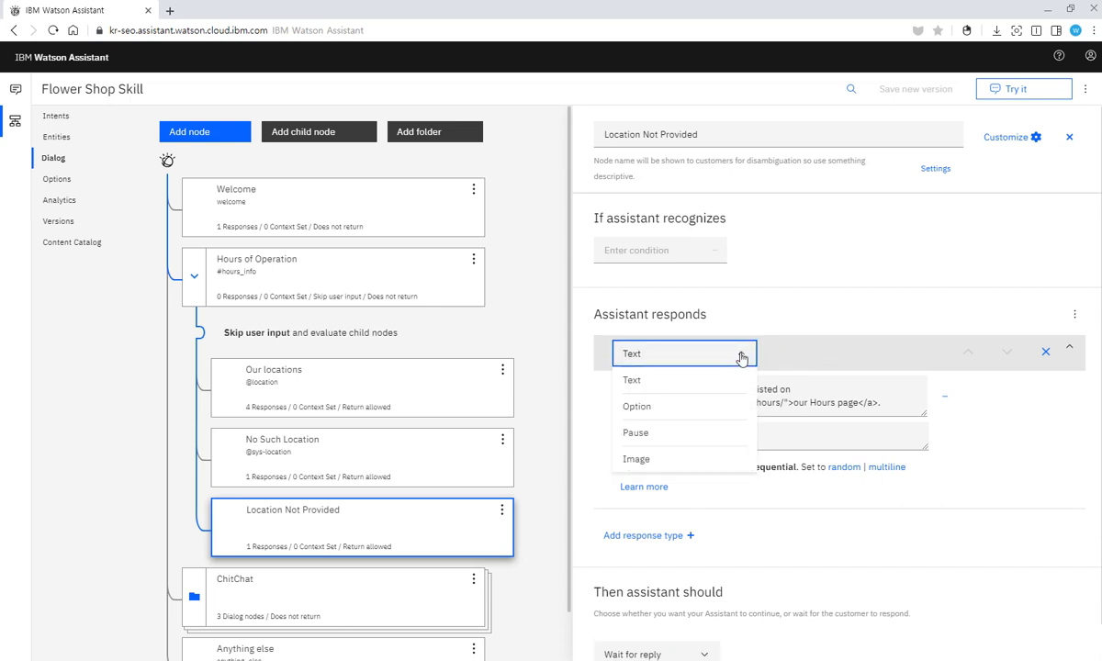
pyautogui.click(743, 354)
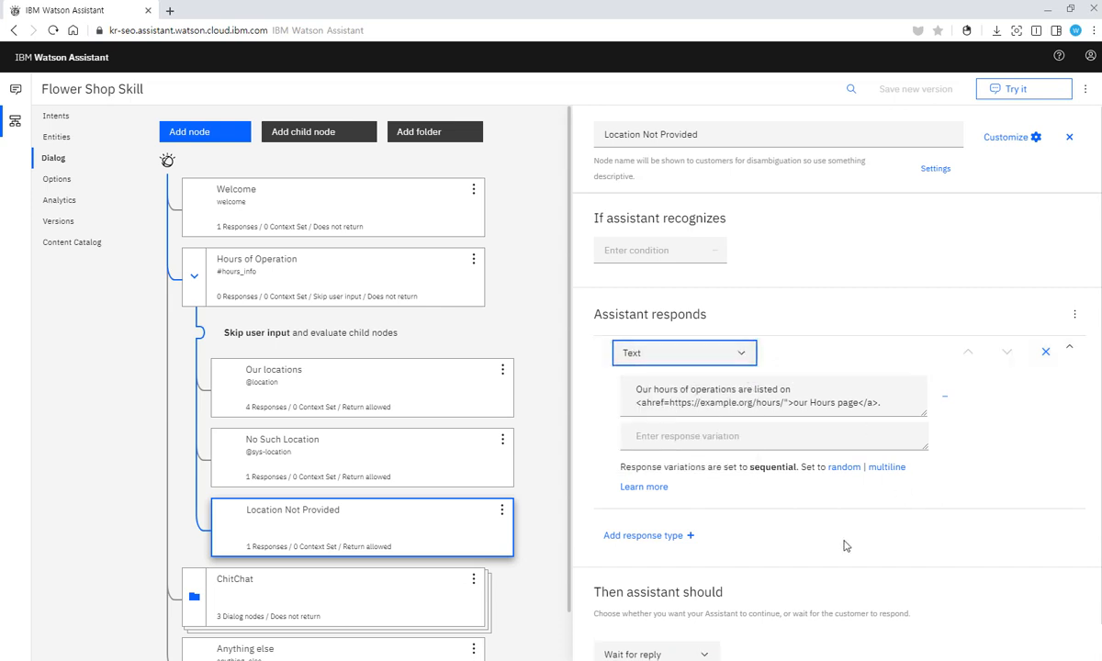
pyautogui.click(668, 535)
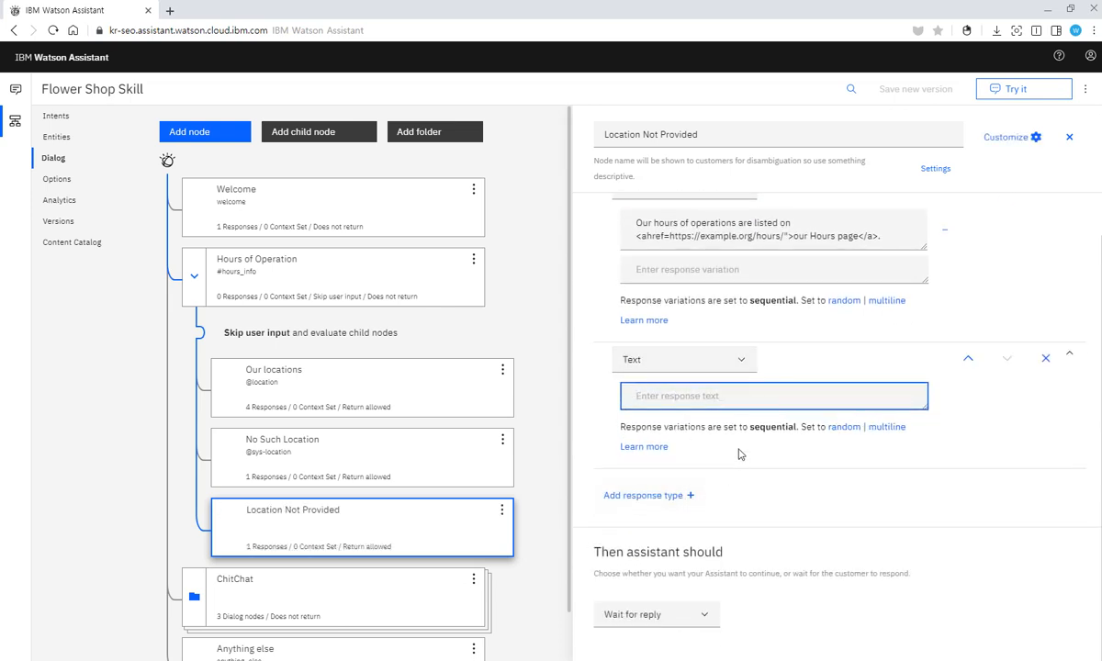
pyautogui.click(1045, 360)
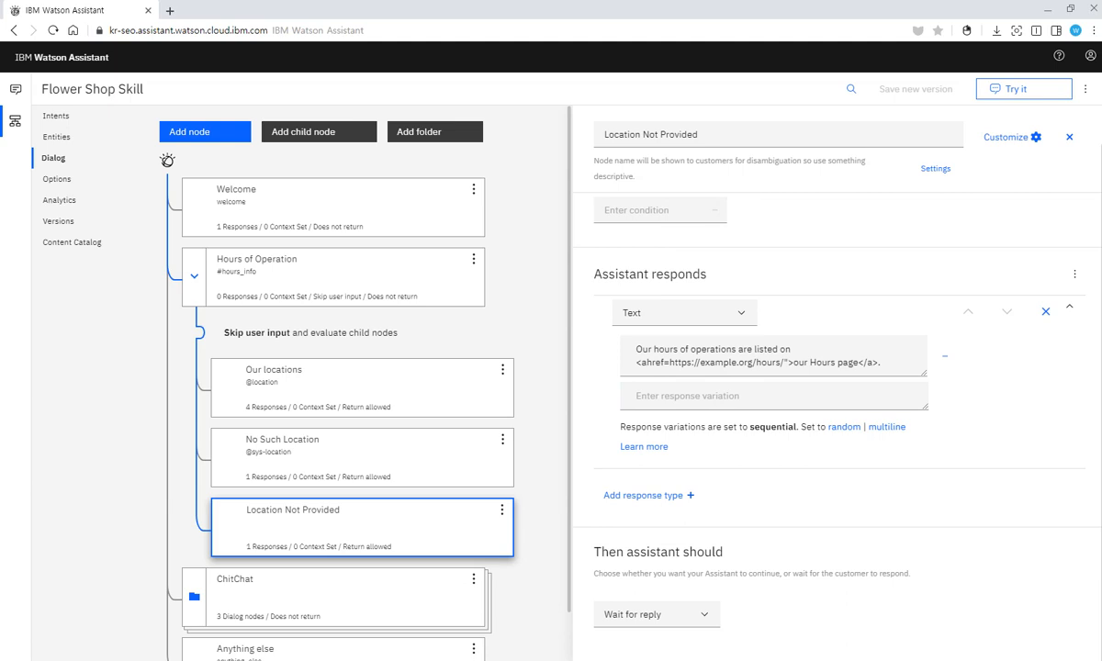
# Set the Location Not Provided node's condition to true.
pyautogui.click(642, 210)
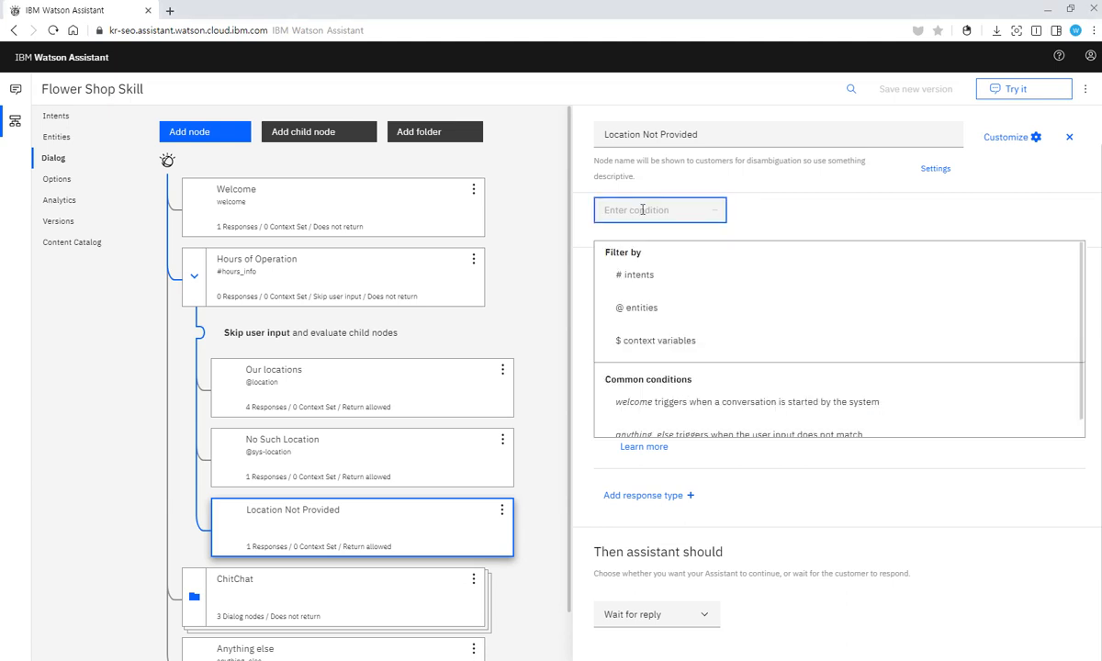
pyautogui.write('ture')
pyautogui.press('BackSpace')
pyautogui.press('BackSpace')
pyautogui.press('BackSpace')
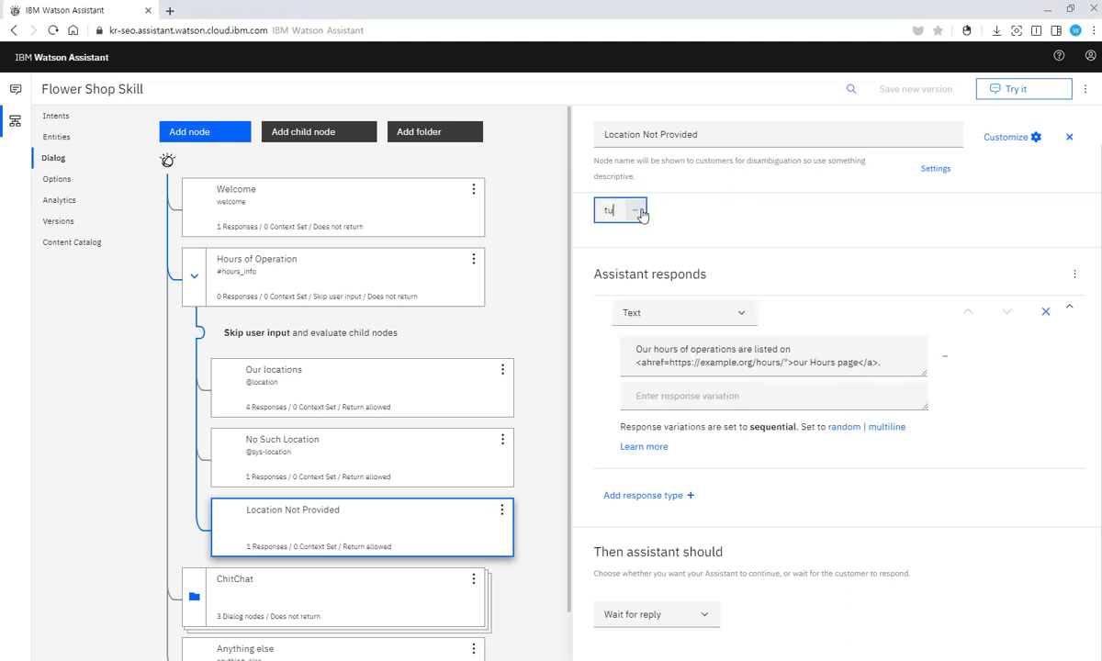
pyautogui.write('rue')
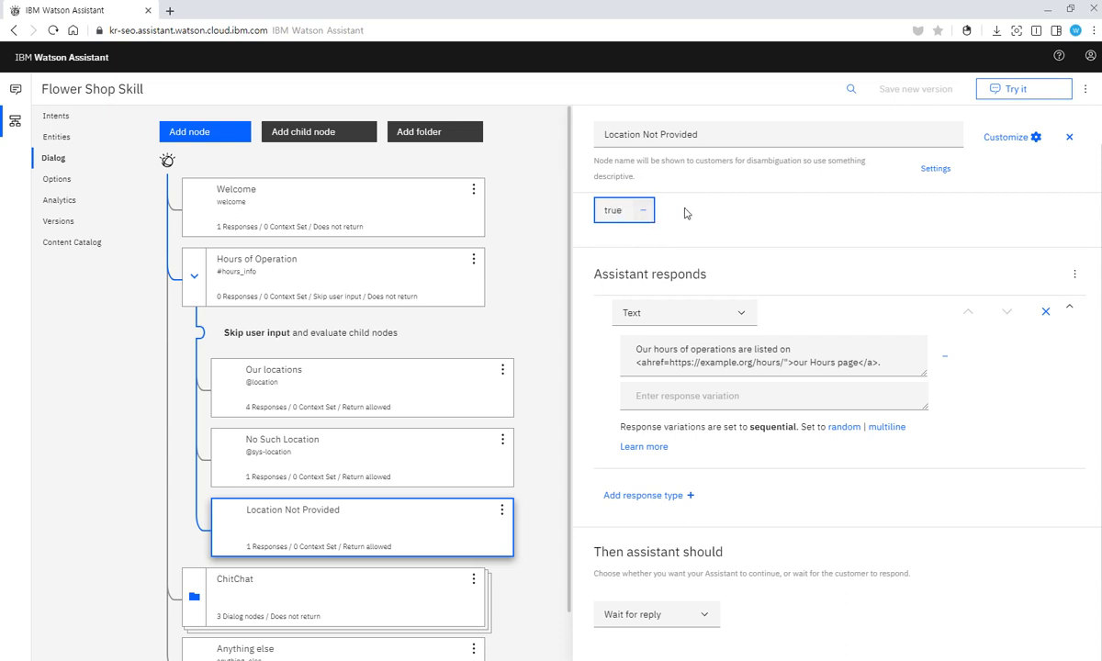
# Confirm the true condition and close the Location Not Provided node.
pyautogui.press('Return')
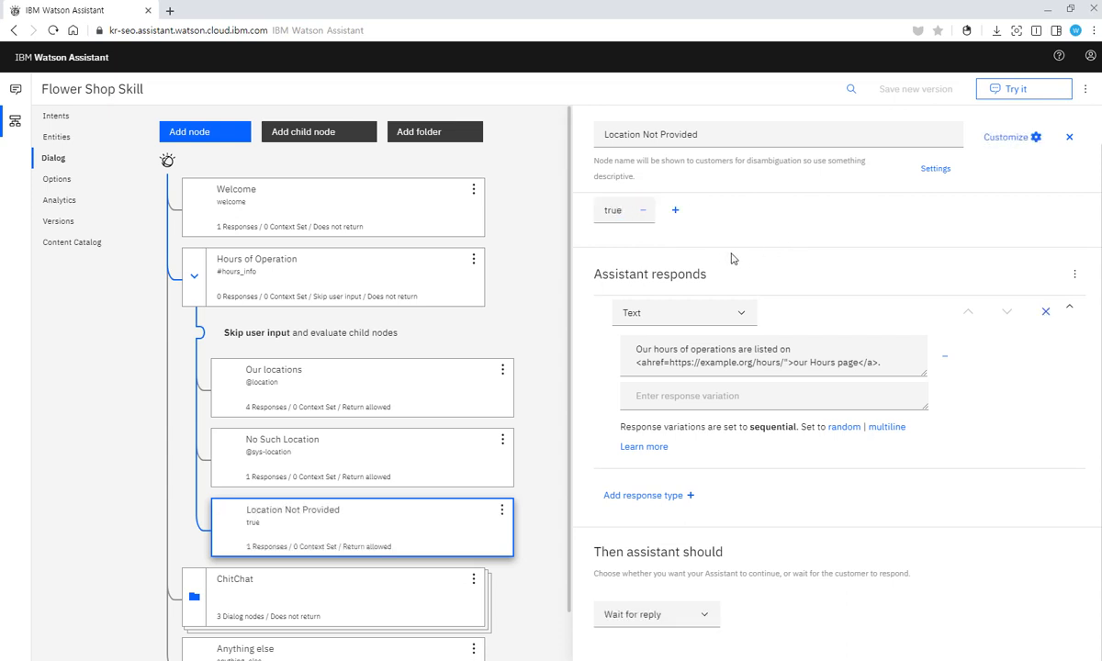
pyautogui.click(1070, 139)
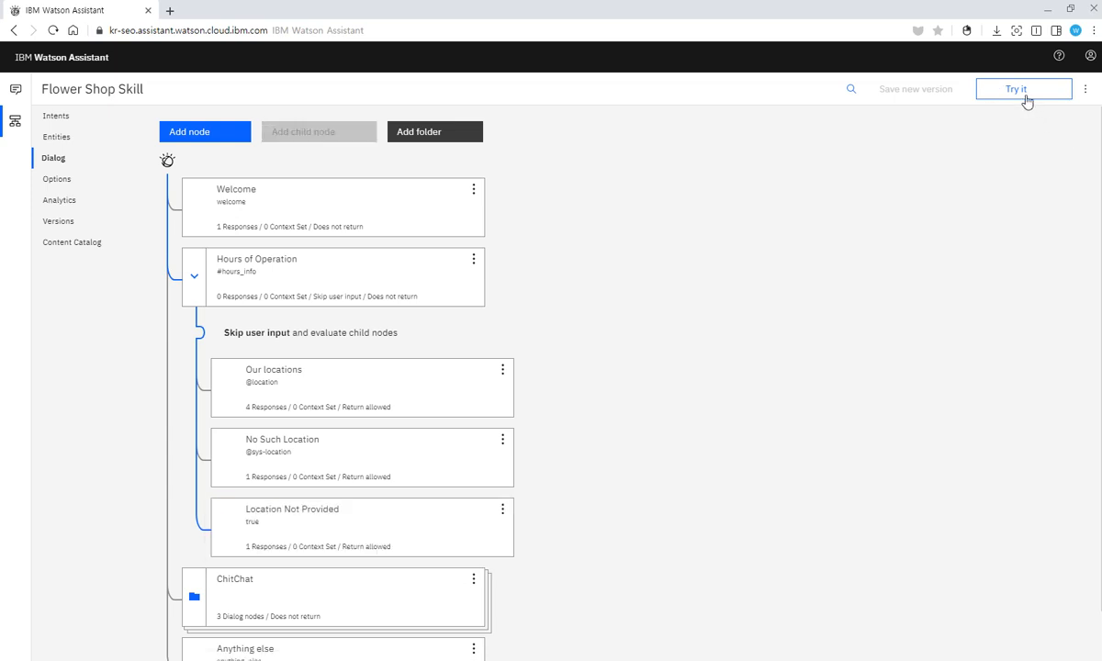
# Retest the missing-location handling by asking the assistant "What are your hours of operation?".
pyautogui.click(1019, 92)
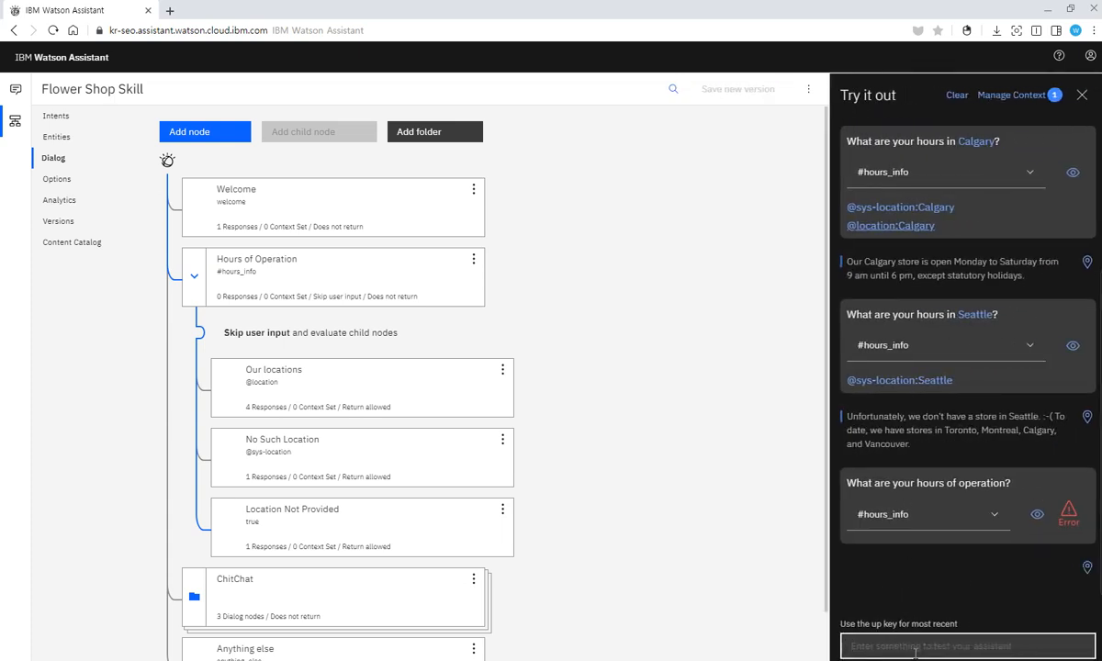
pyautogui.write('W')
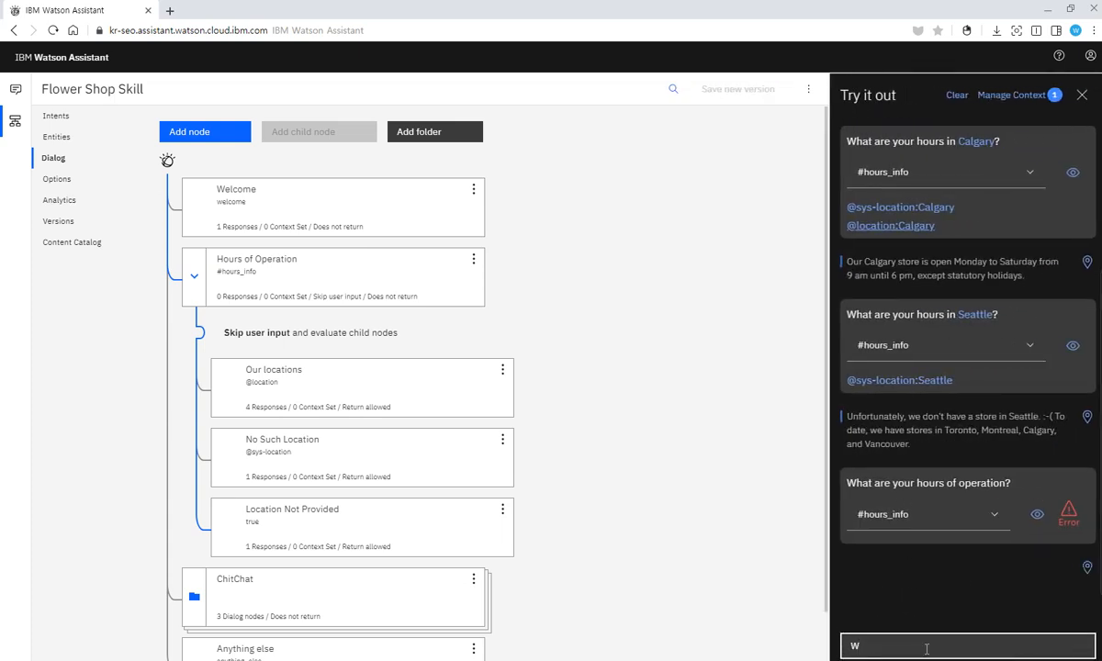
pyautogui.write('hat are your hours of operation')
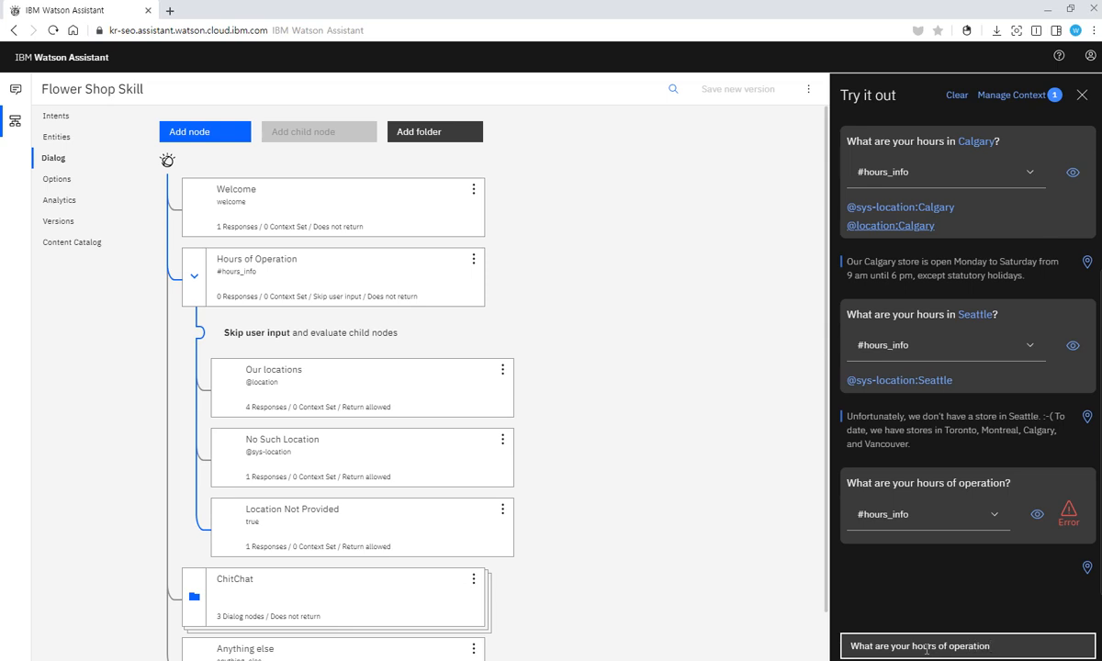
pyautogui.write('?')
pyautogui.press('Return')
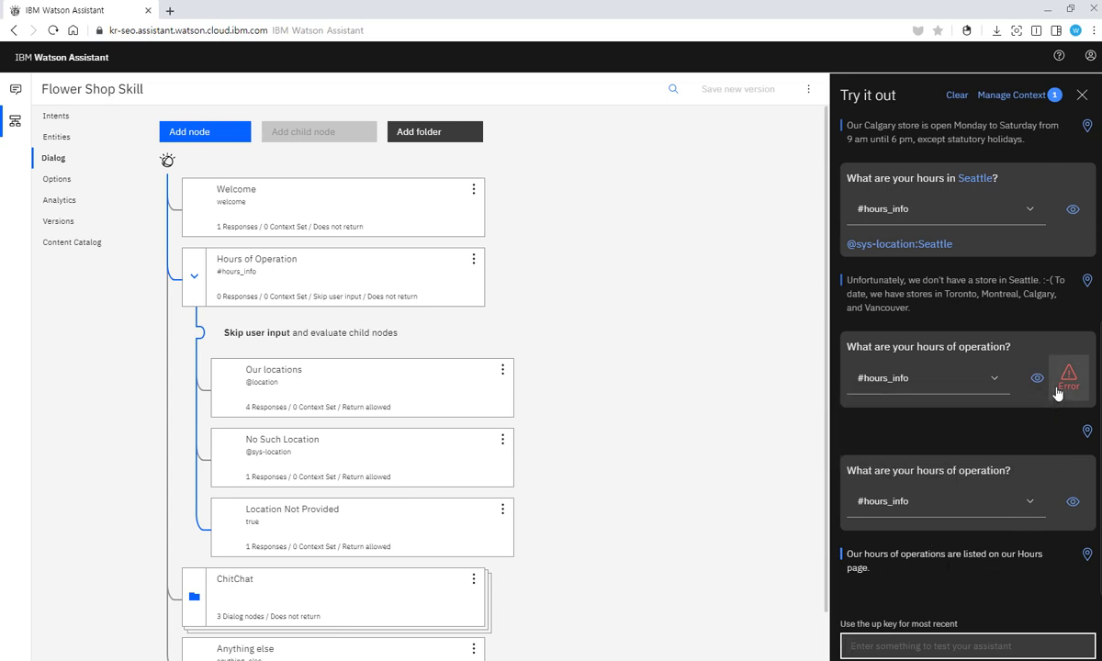
# Check the earlier failed message's intent scores, review the Location Not Provided node's condition and response, and close the node.
pyautogui.moveTo(1052, 384)
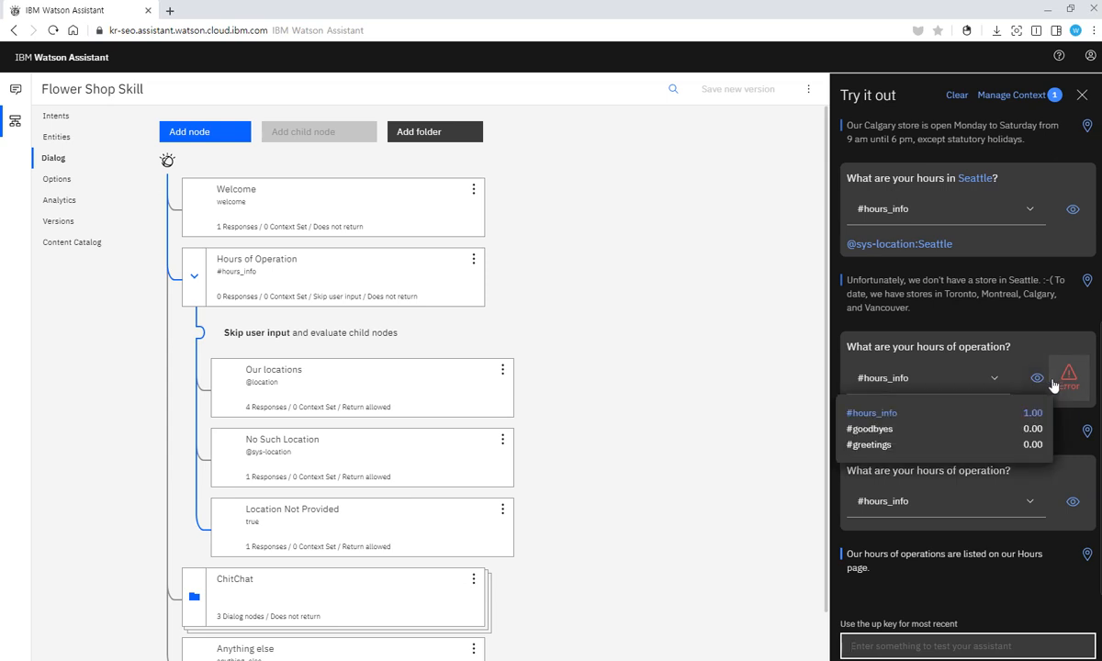
pyautogui.click(452, 546)
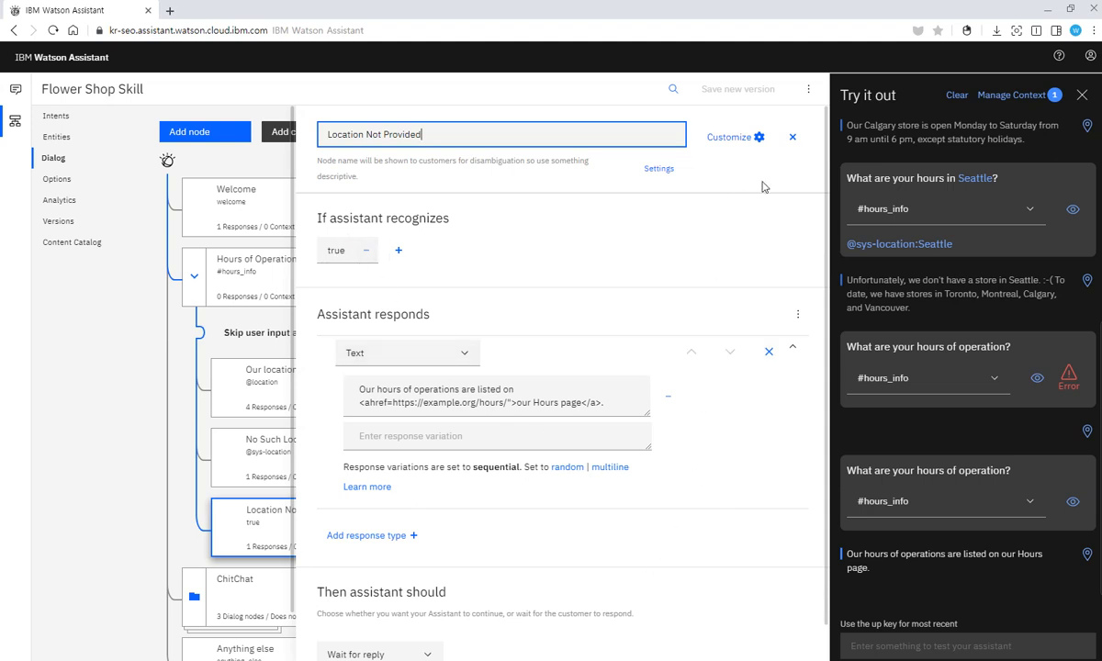
pyautogui.click(793, 138)
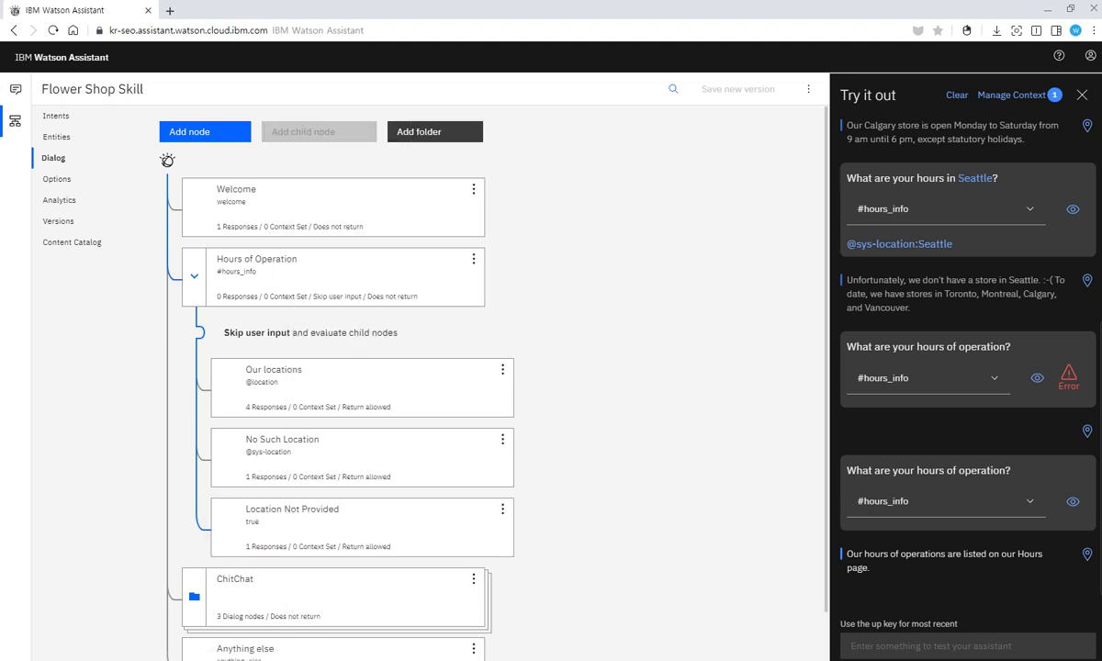